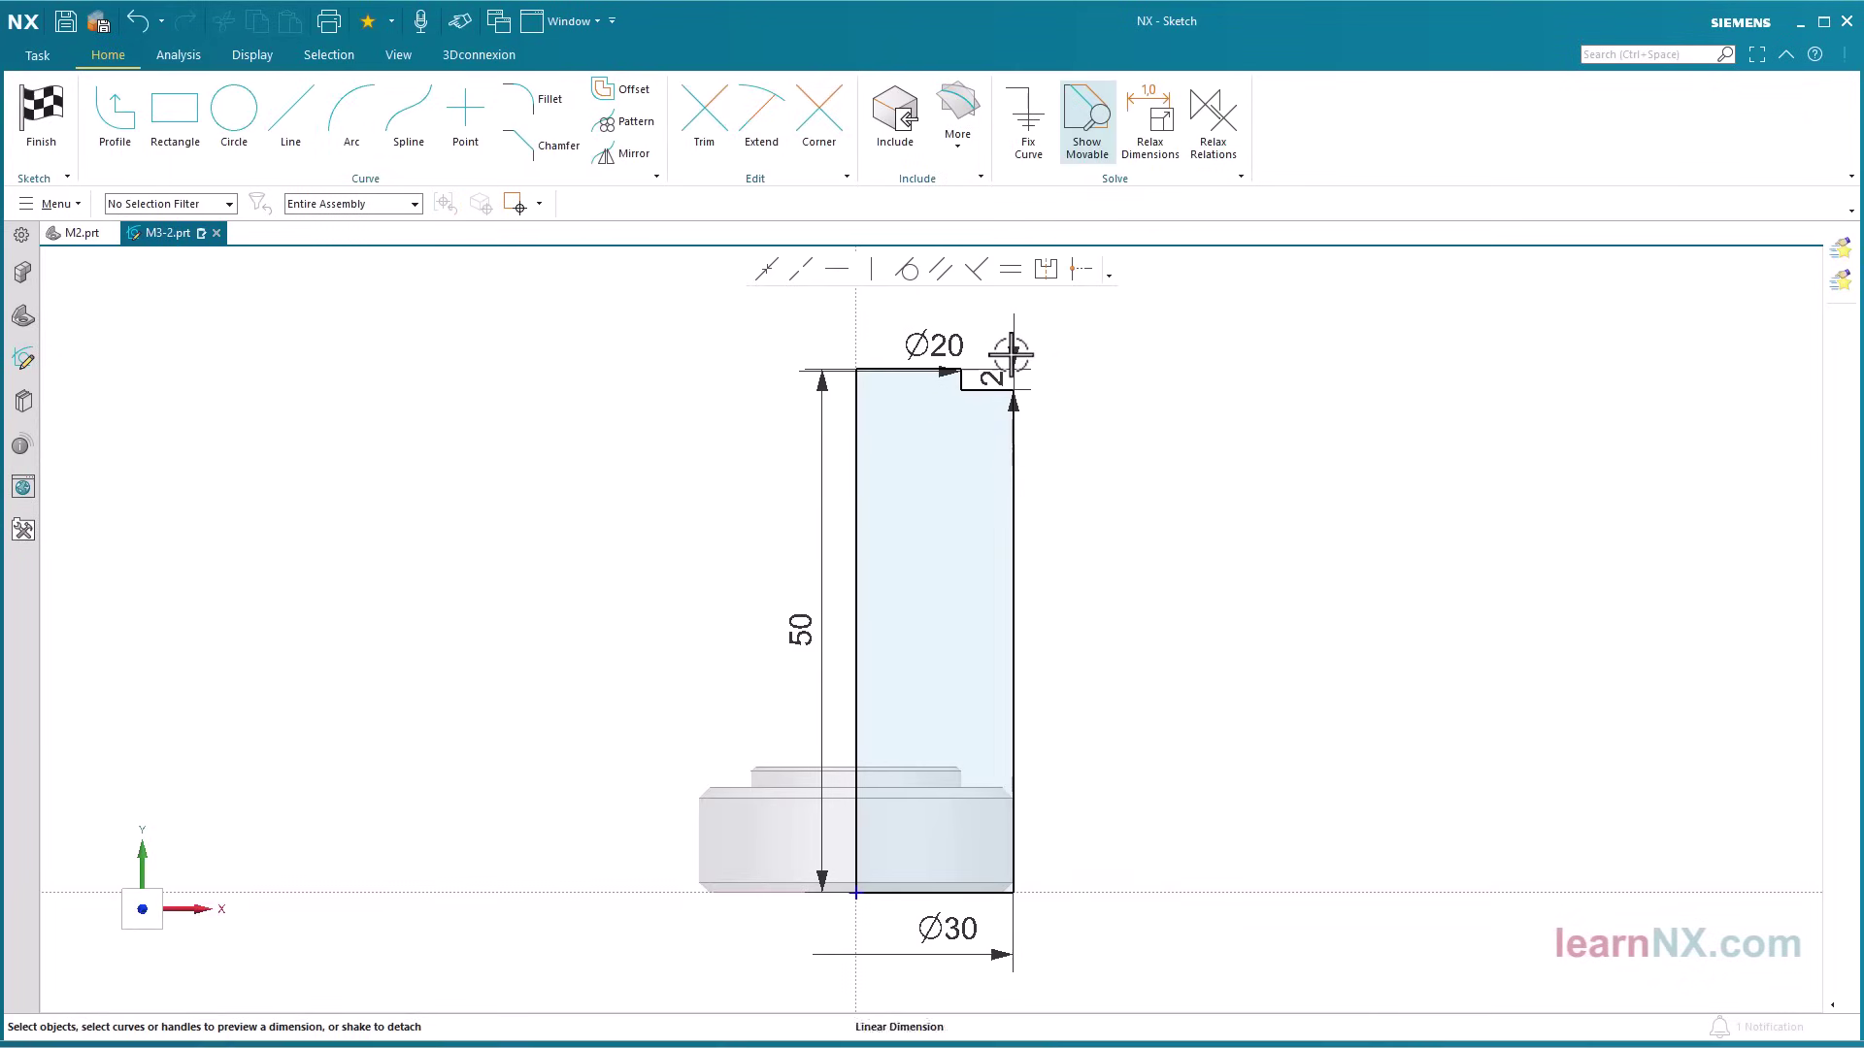
- Set the step length to 40 and the diameter to Ø18, moving the Ø18 dimension above the sketch
double_click(1009, 354)
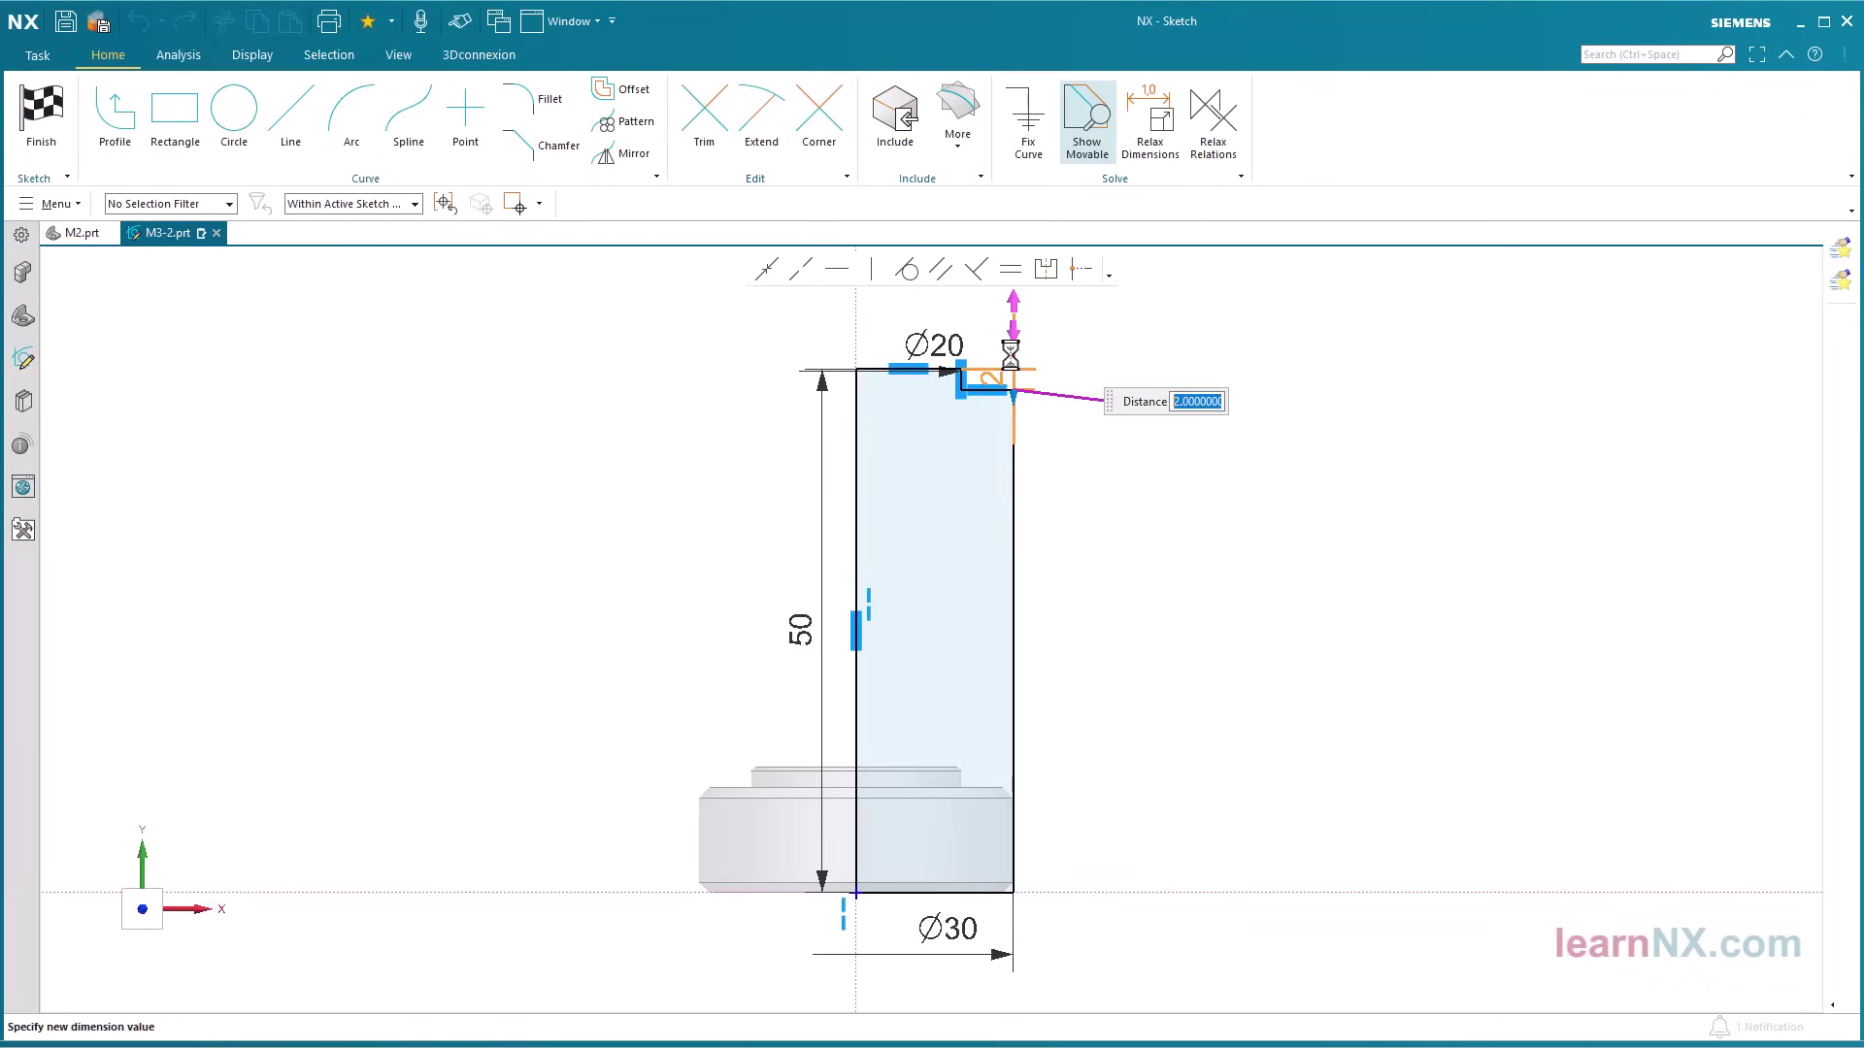
text(40)
key(Return)
double_click(920, 744)
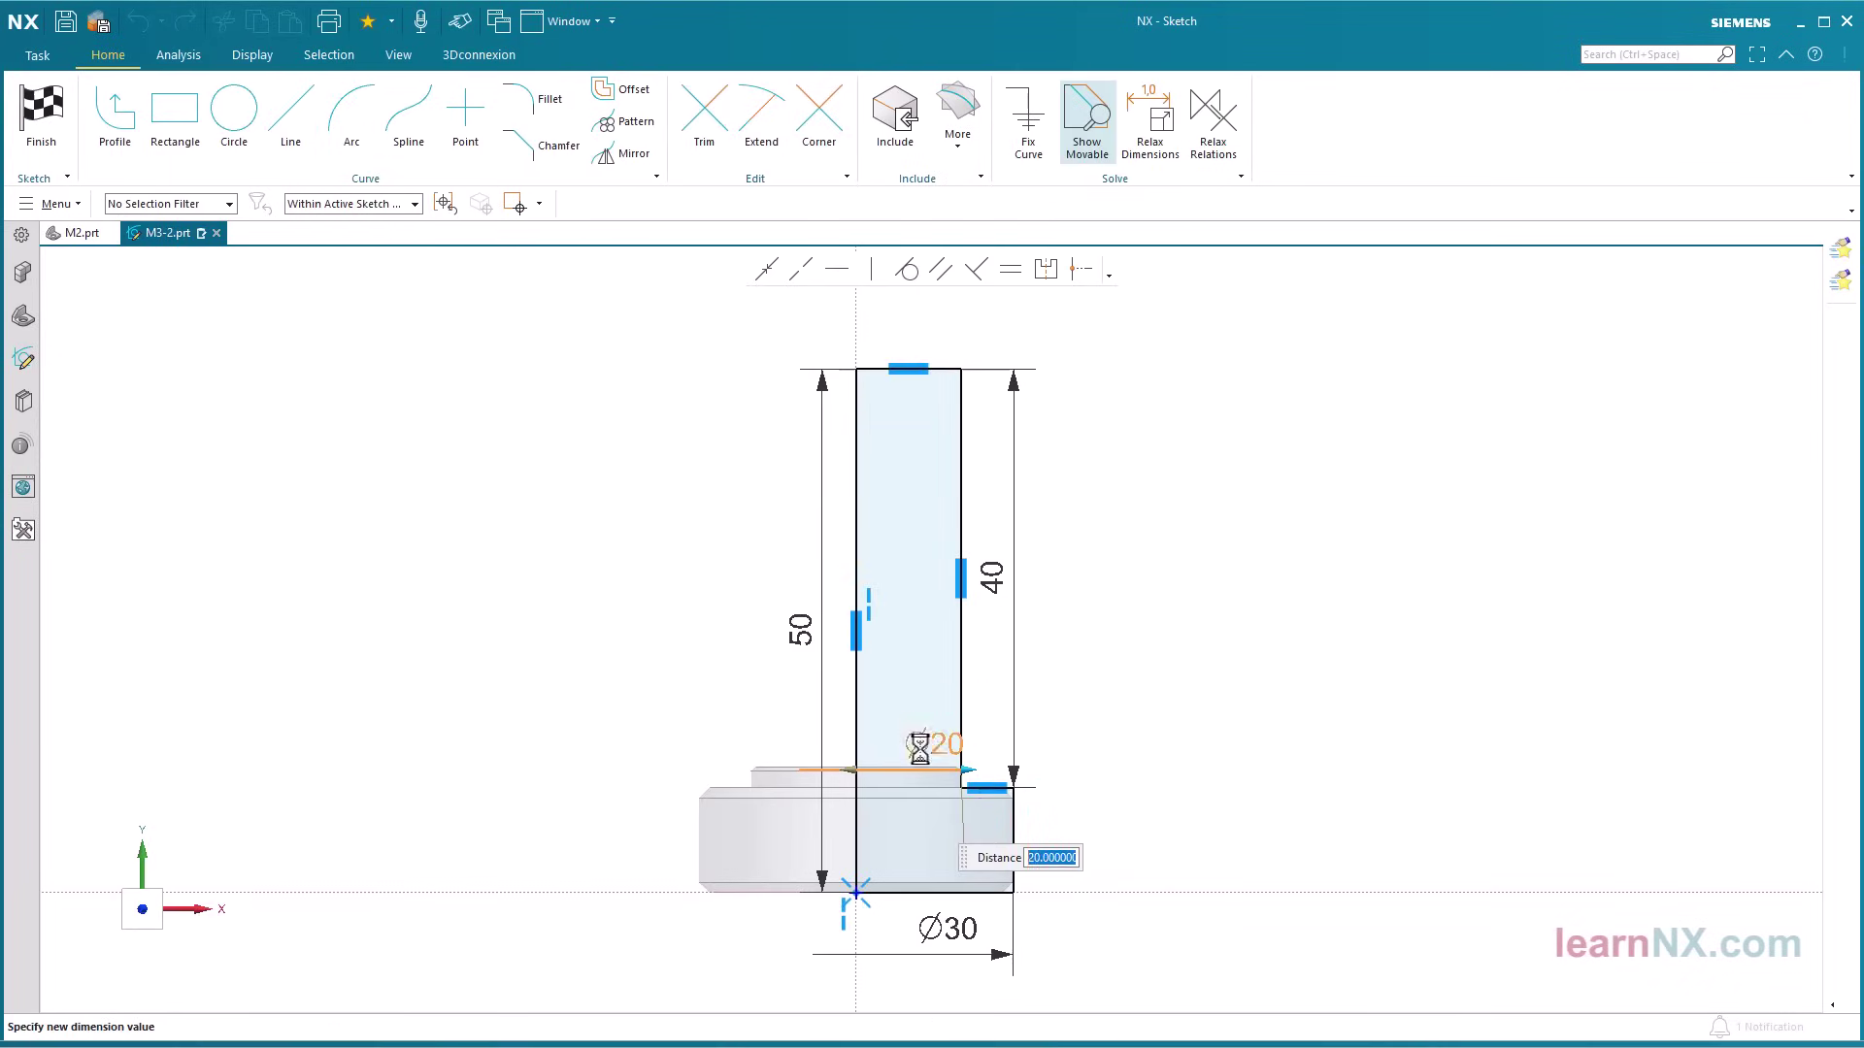
text(18)
key(Return)
drag(919, 718, 871, 311)
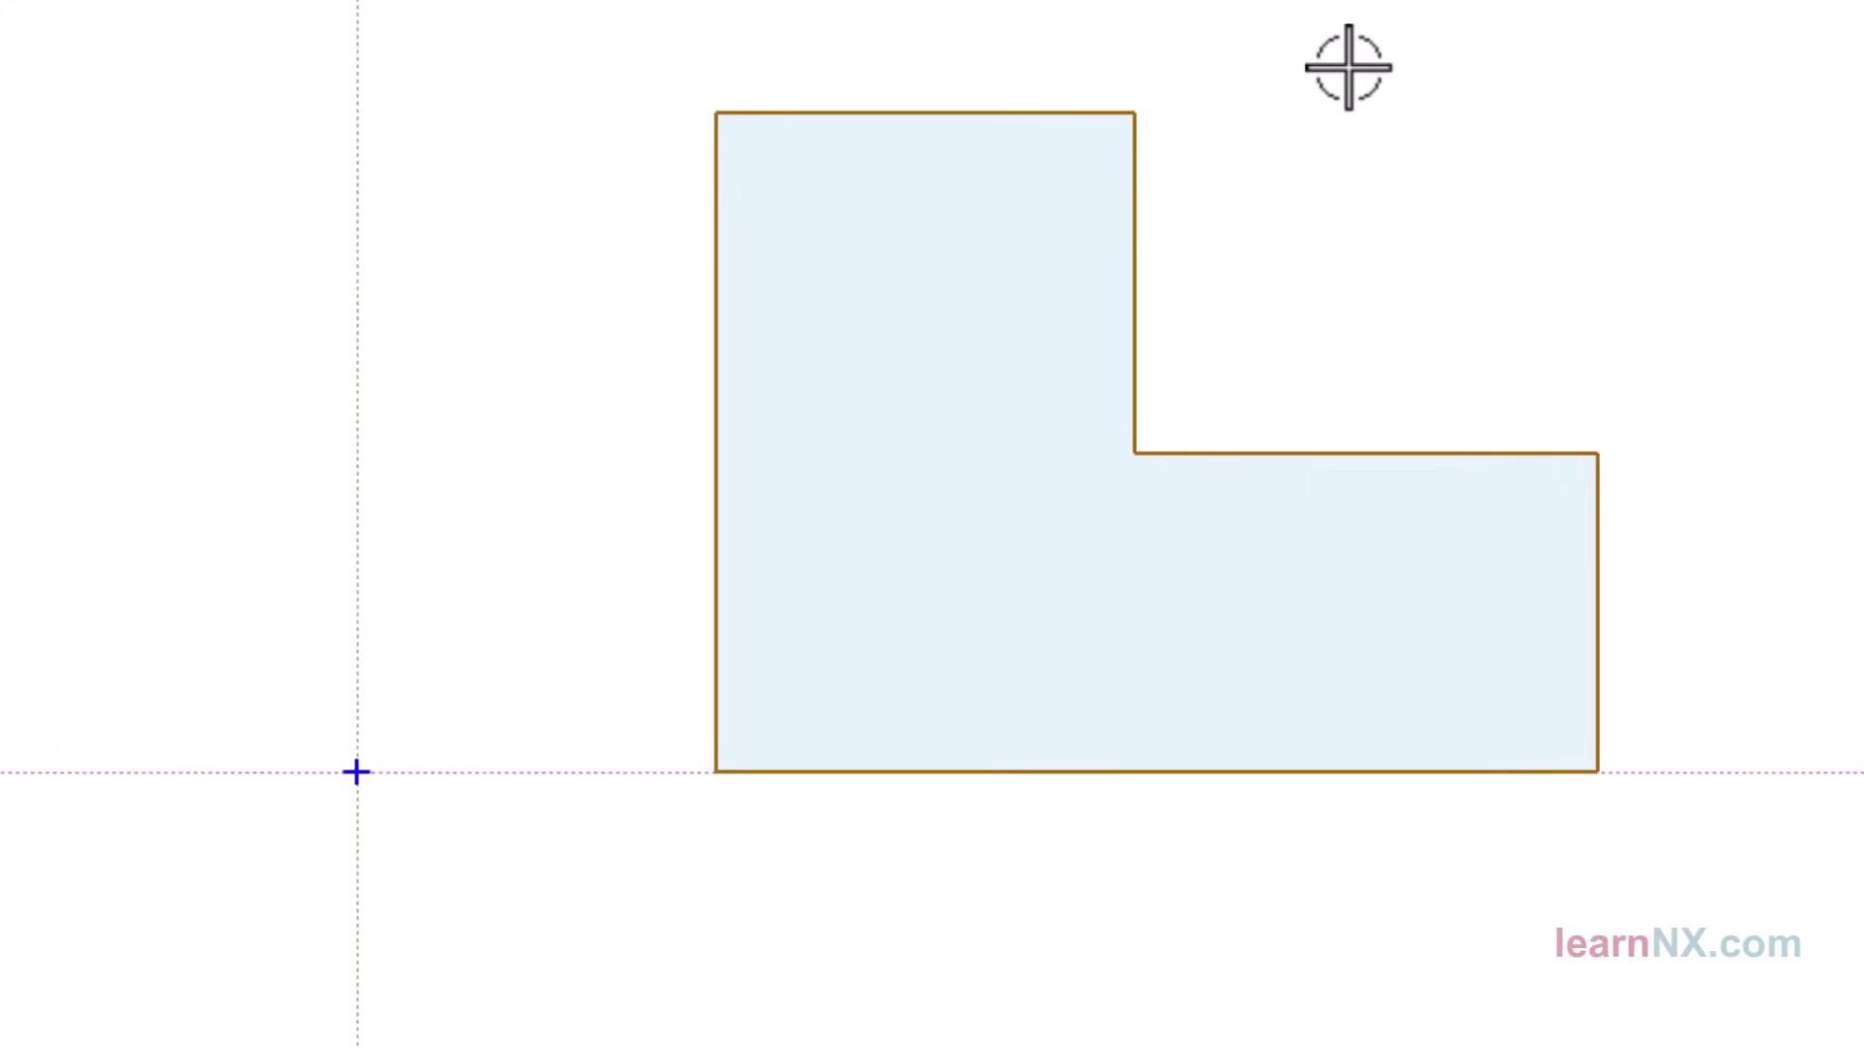
- Raise the profile's bottom edge and snap its lower-left corner onto the sketch origin
click(1314, 774)
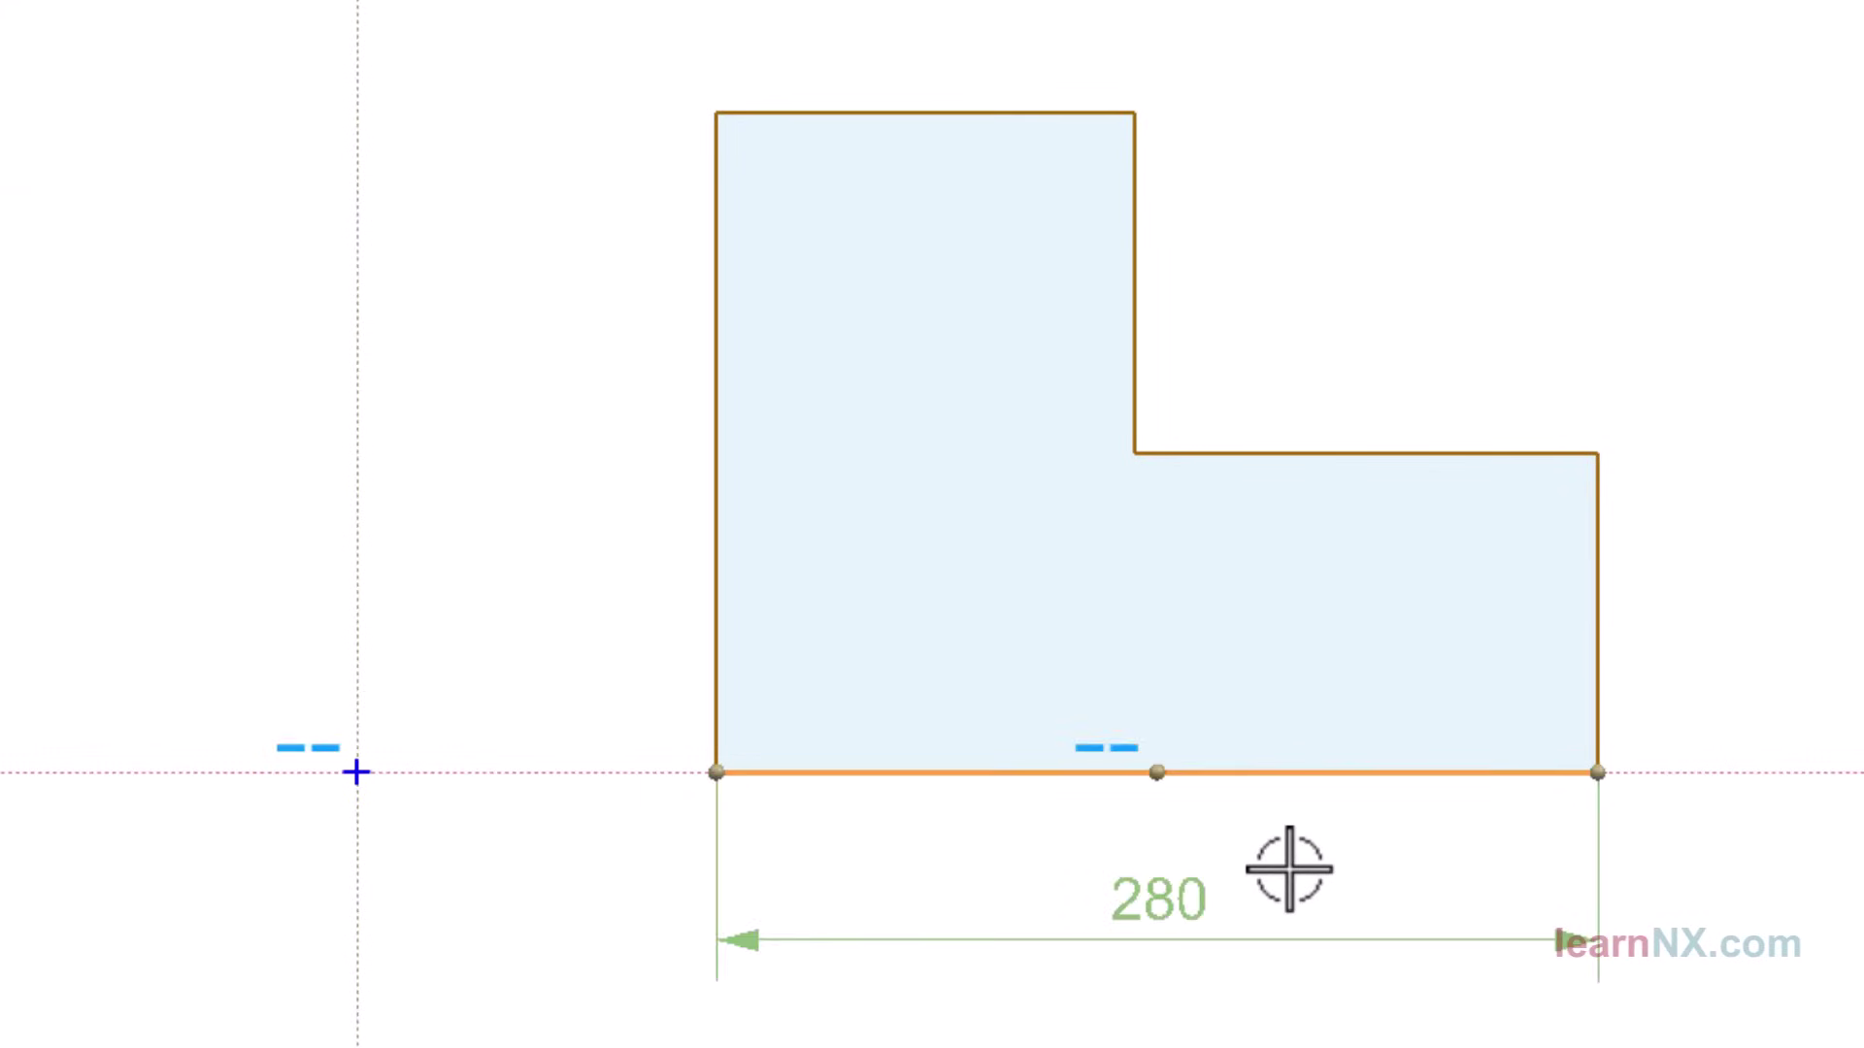
click(1109, 728)
drag(957, 752, 976, 670)
drag(715, 678, 356, 772)
mouse_move(323, 671)
mouse_down()
mouse_move(366, 665)
mouse_move(347, 769)
mouse_up()
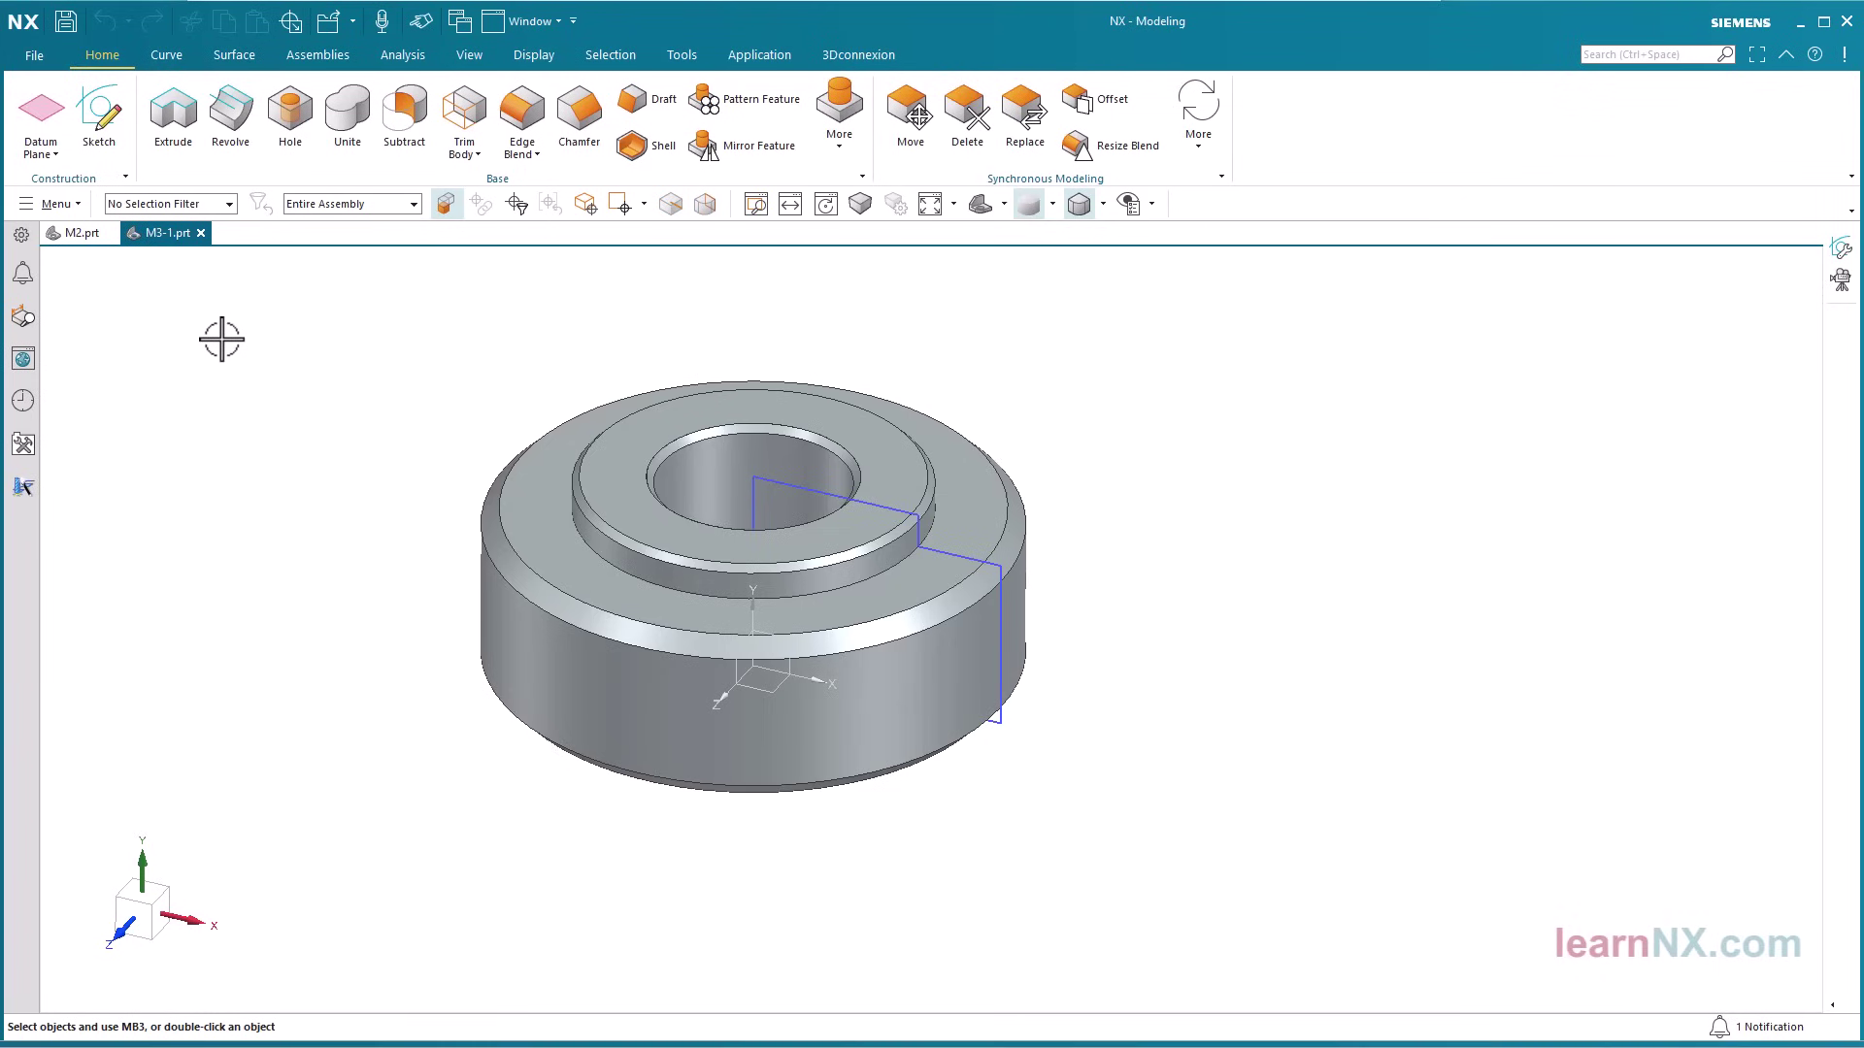
click(34, 55)
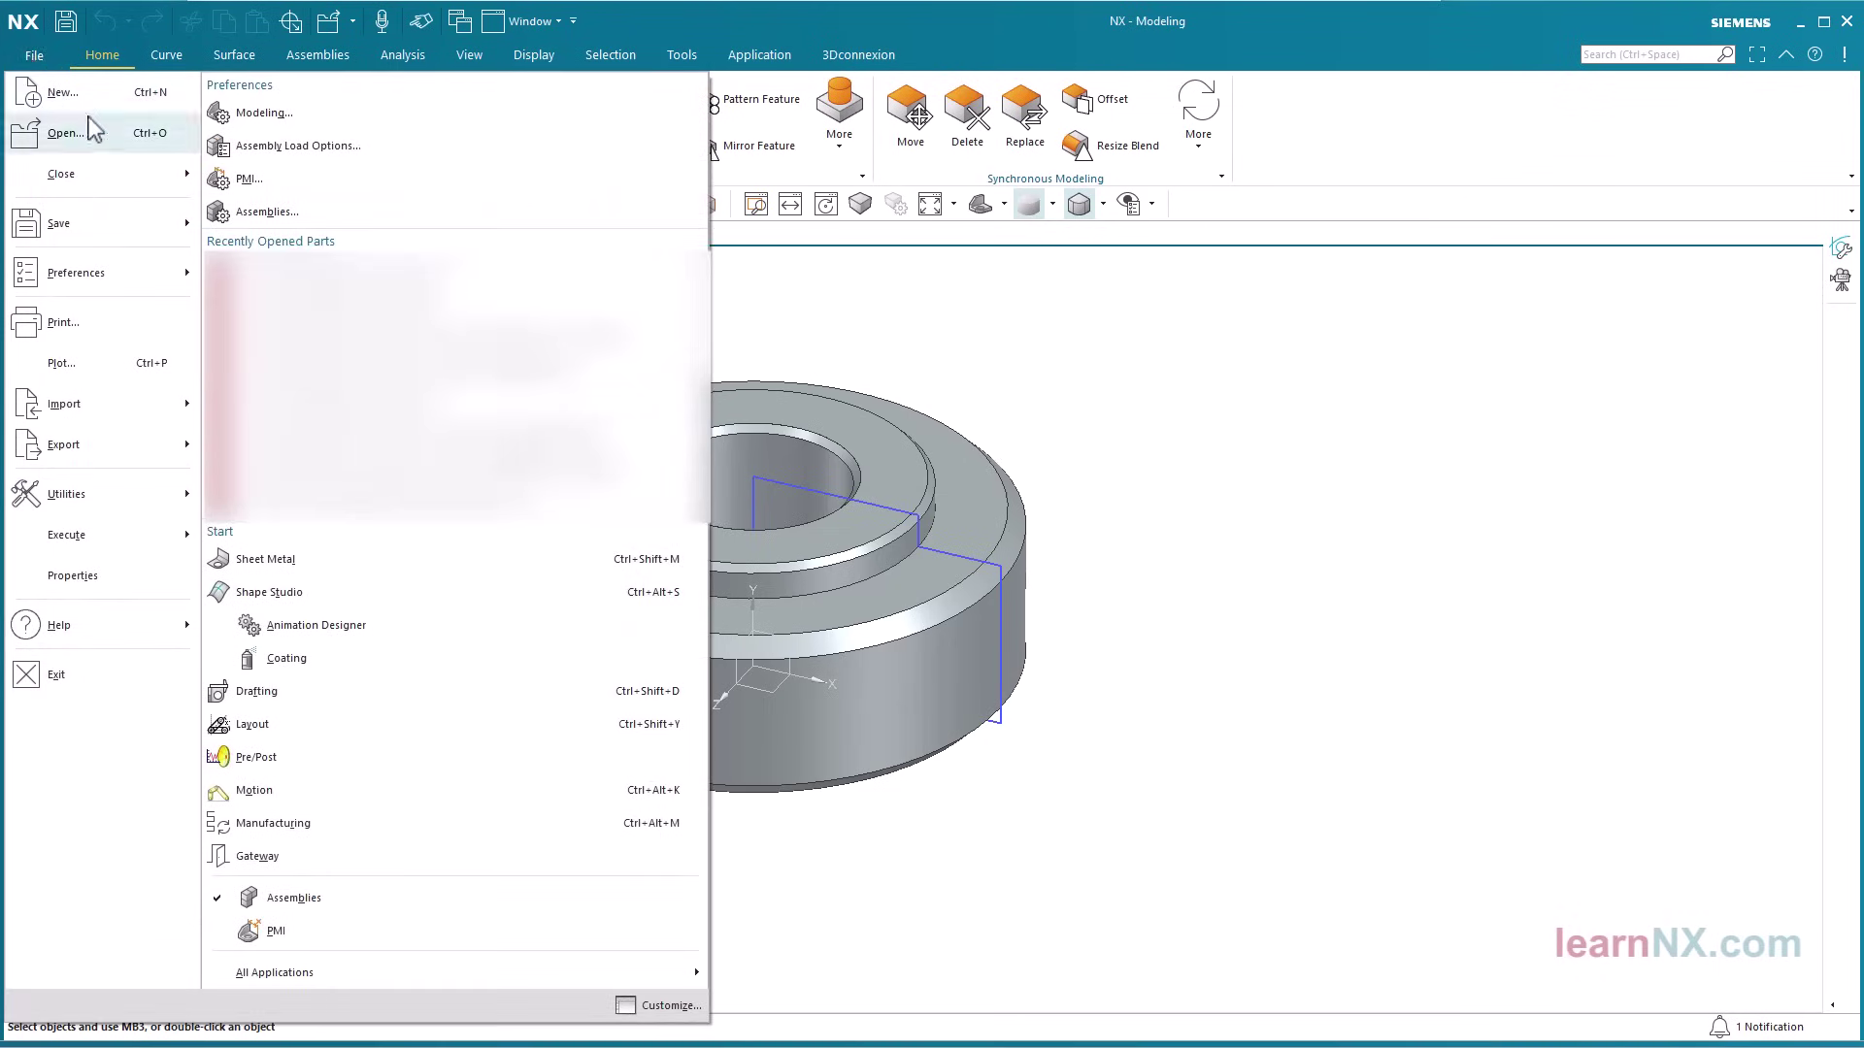
click(102, 140)
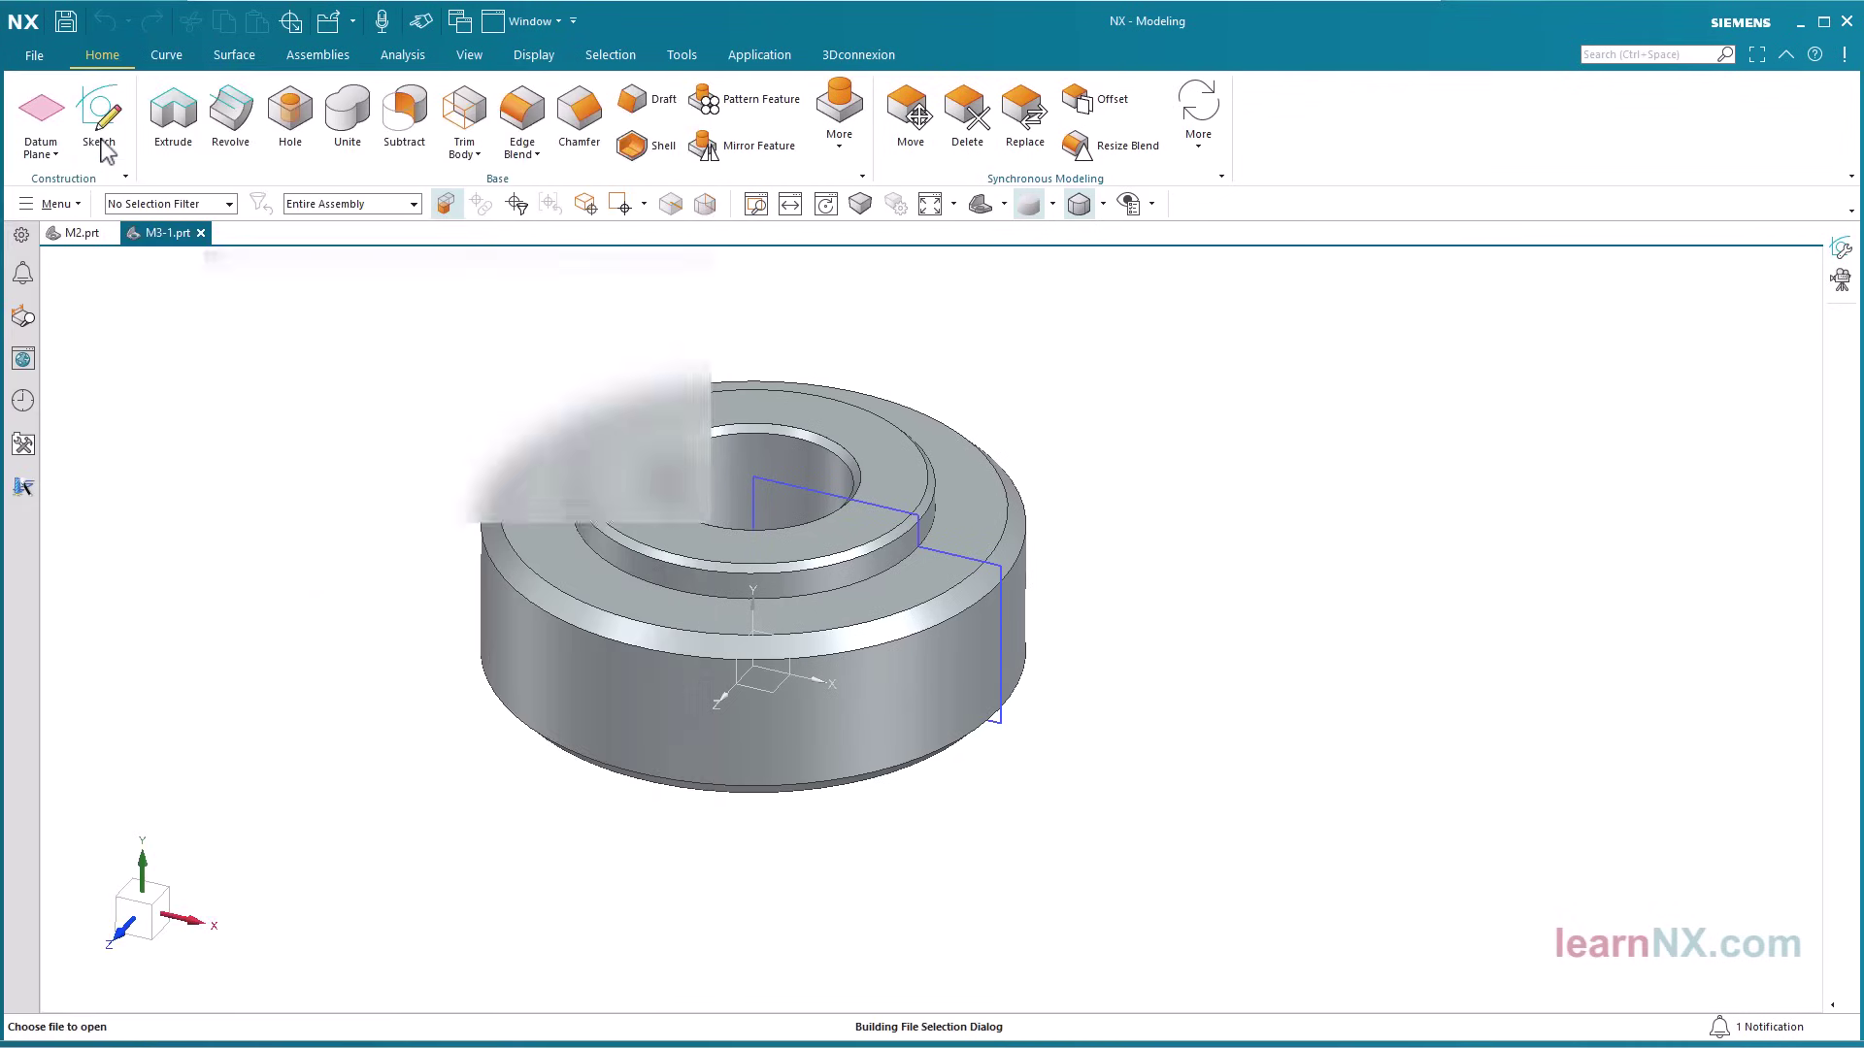
click(674, 347)
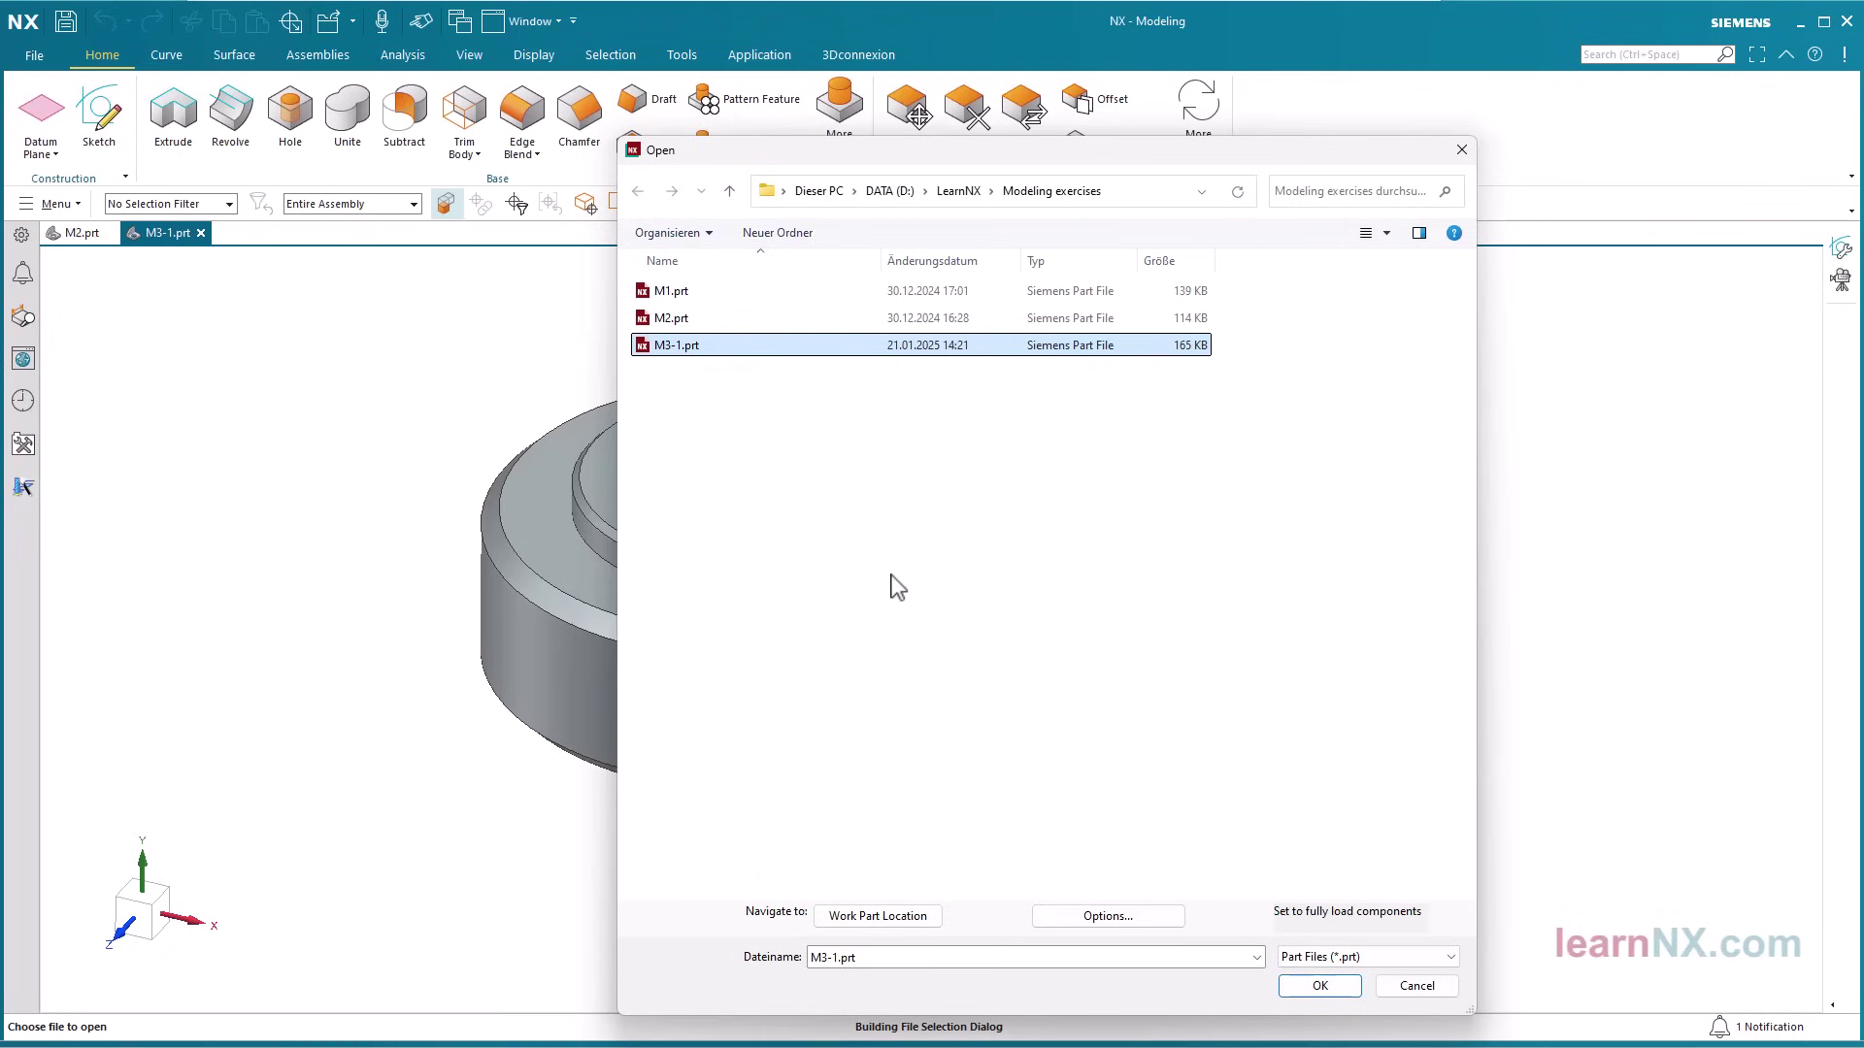
click(1443, 990)
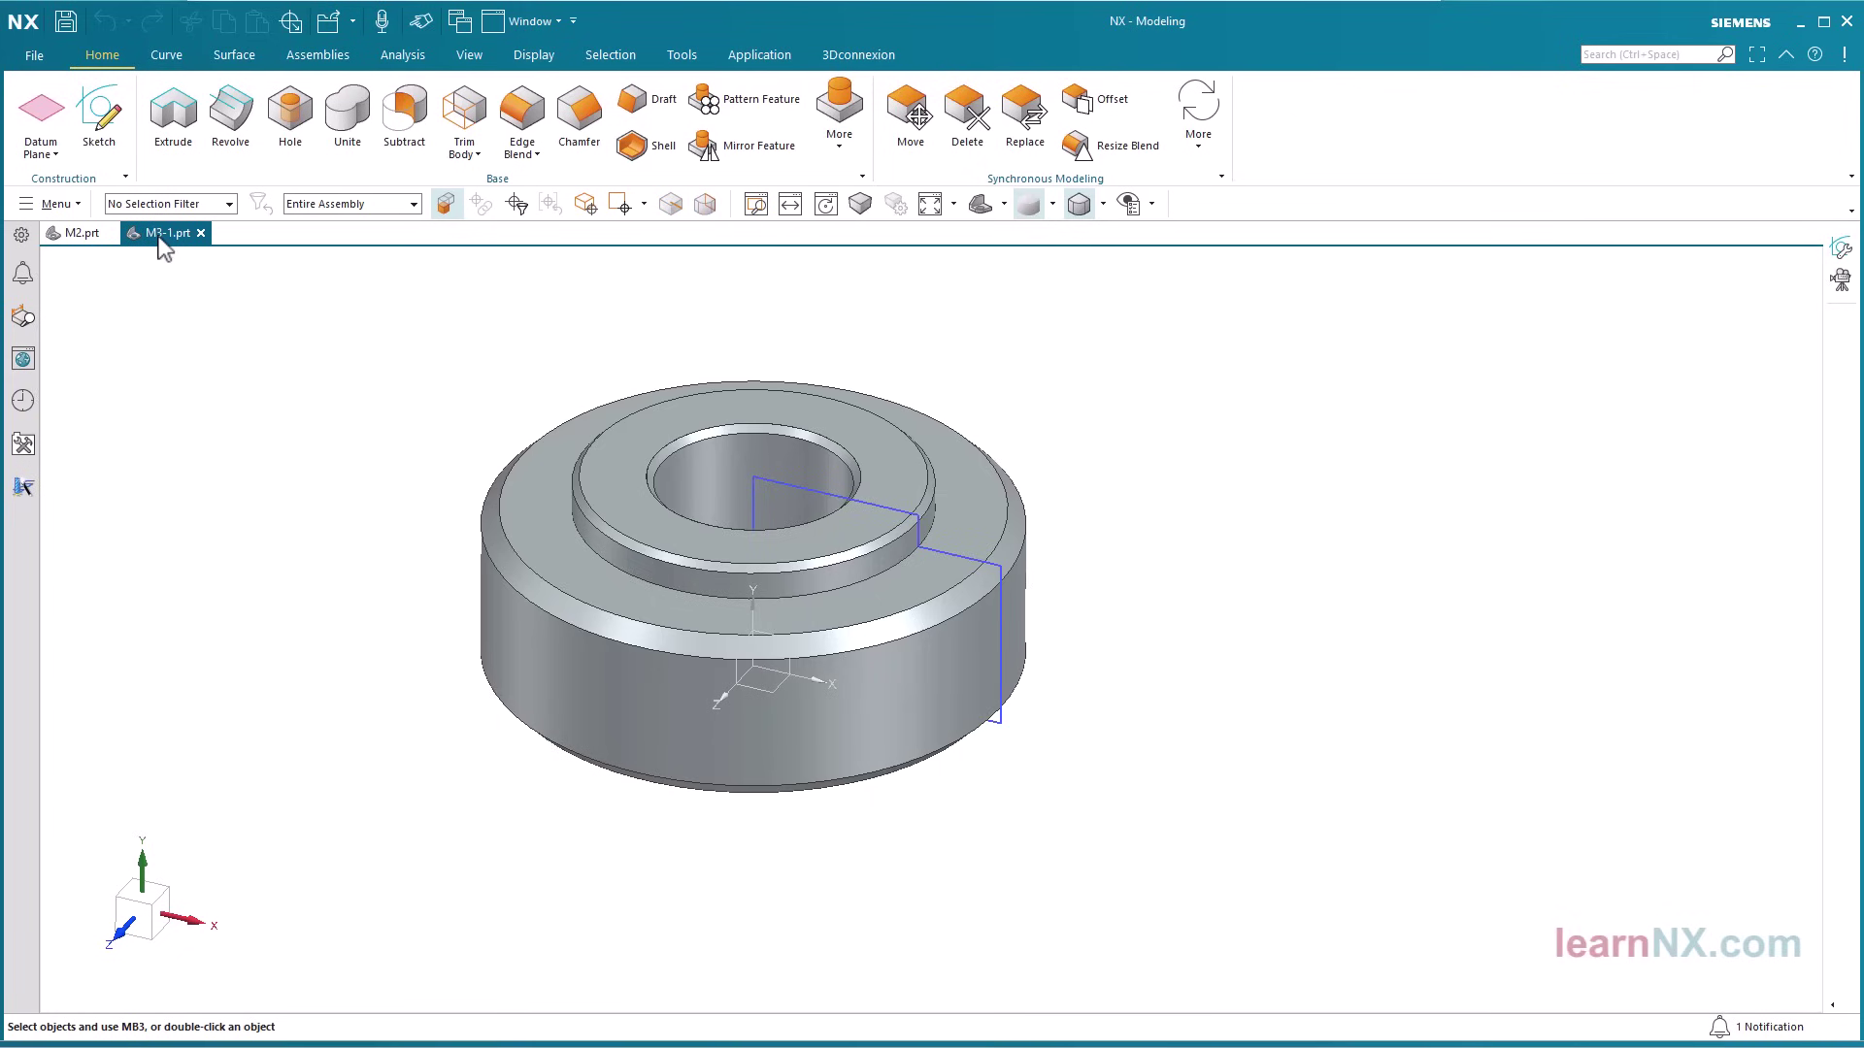
- Save the part as M3-2.prt, changing the file name's 1 to 2, and fit the view
click(39, 58)
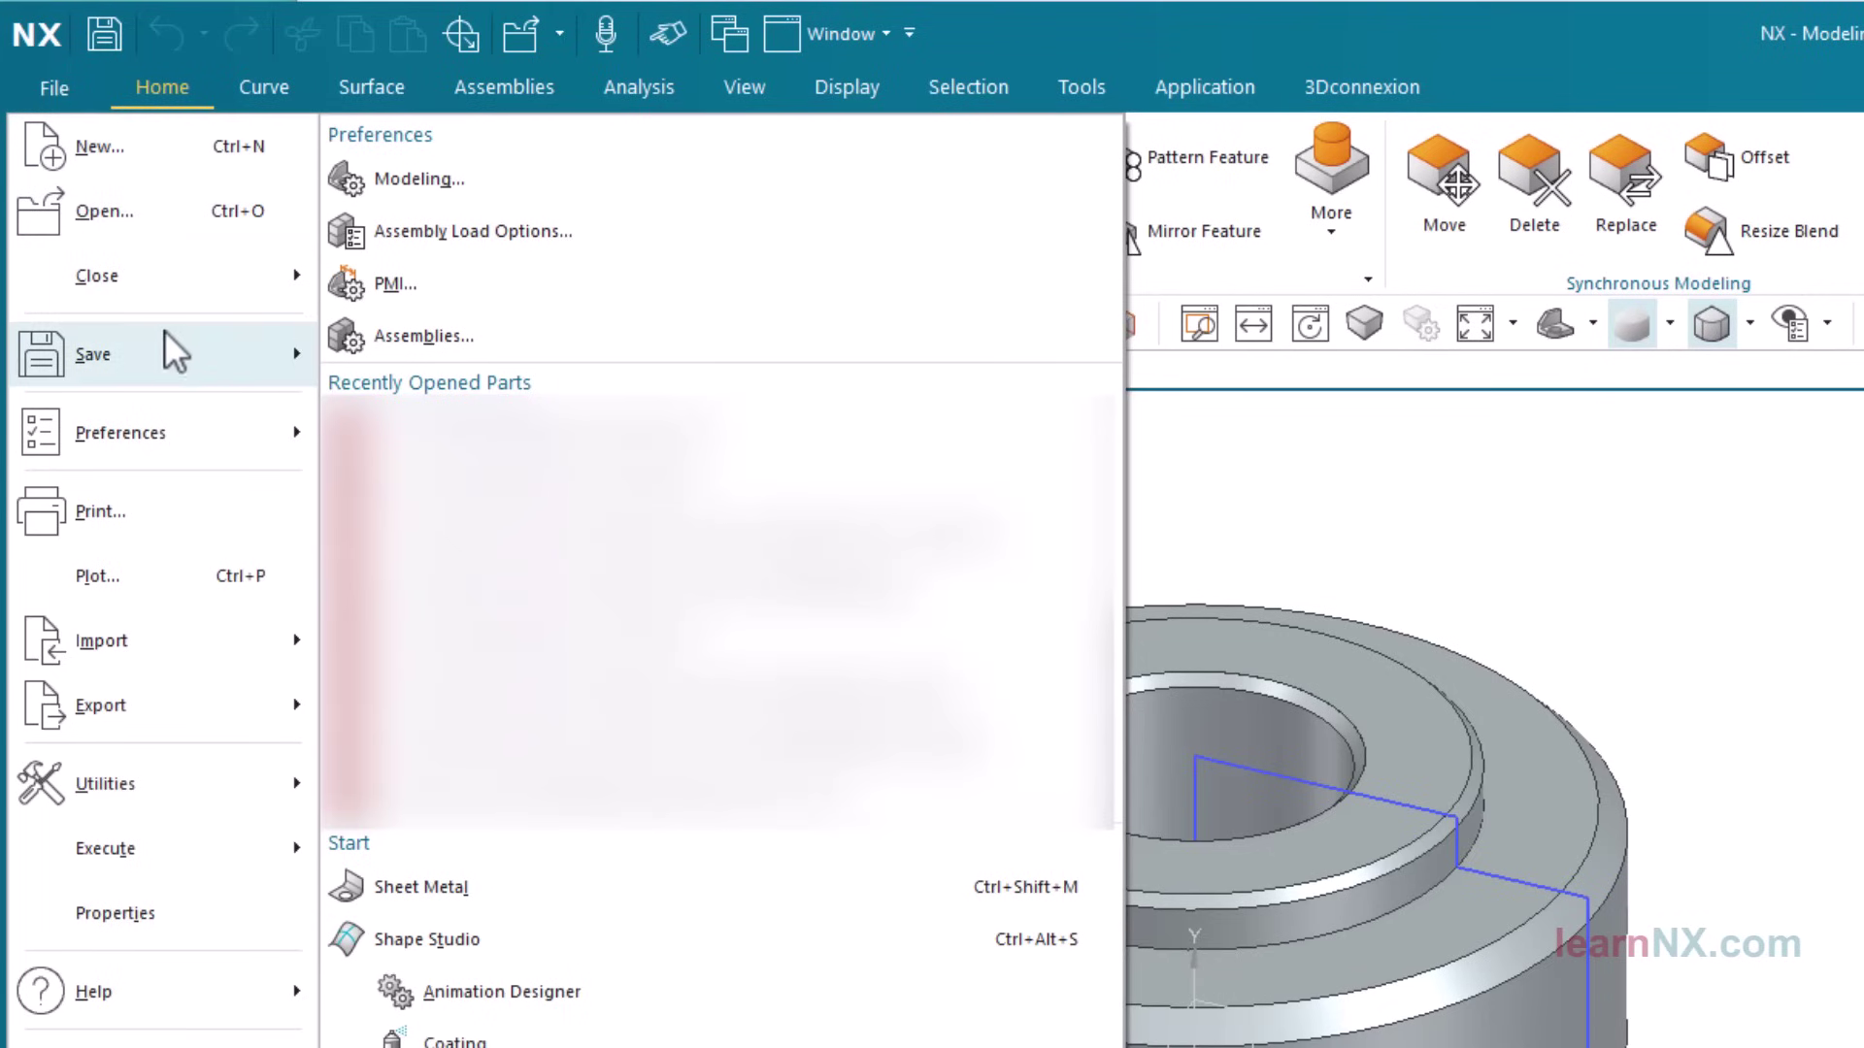
mouse_move(175, 364)
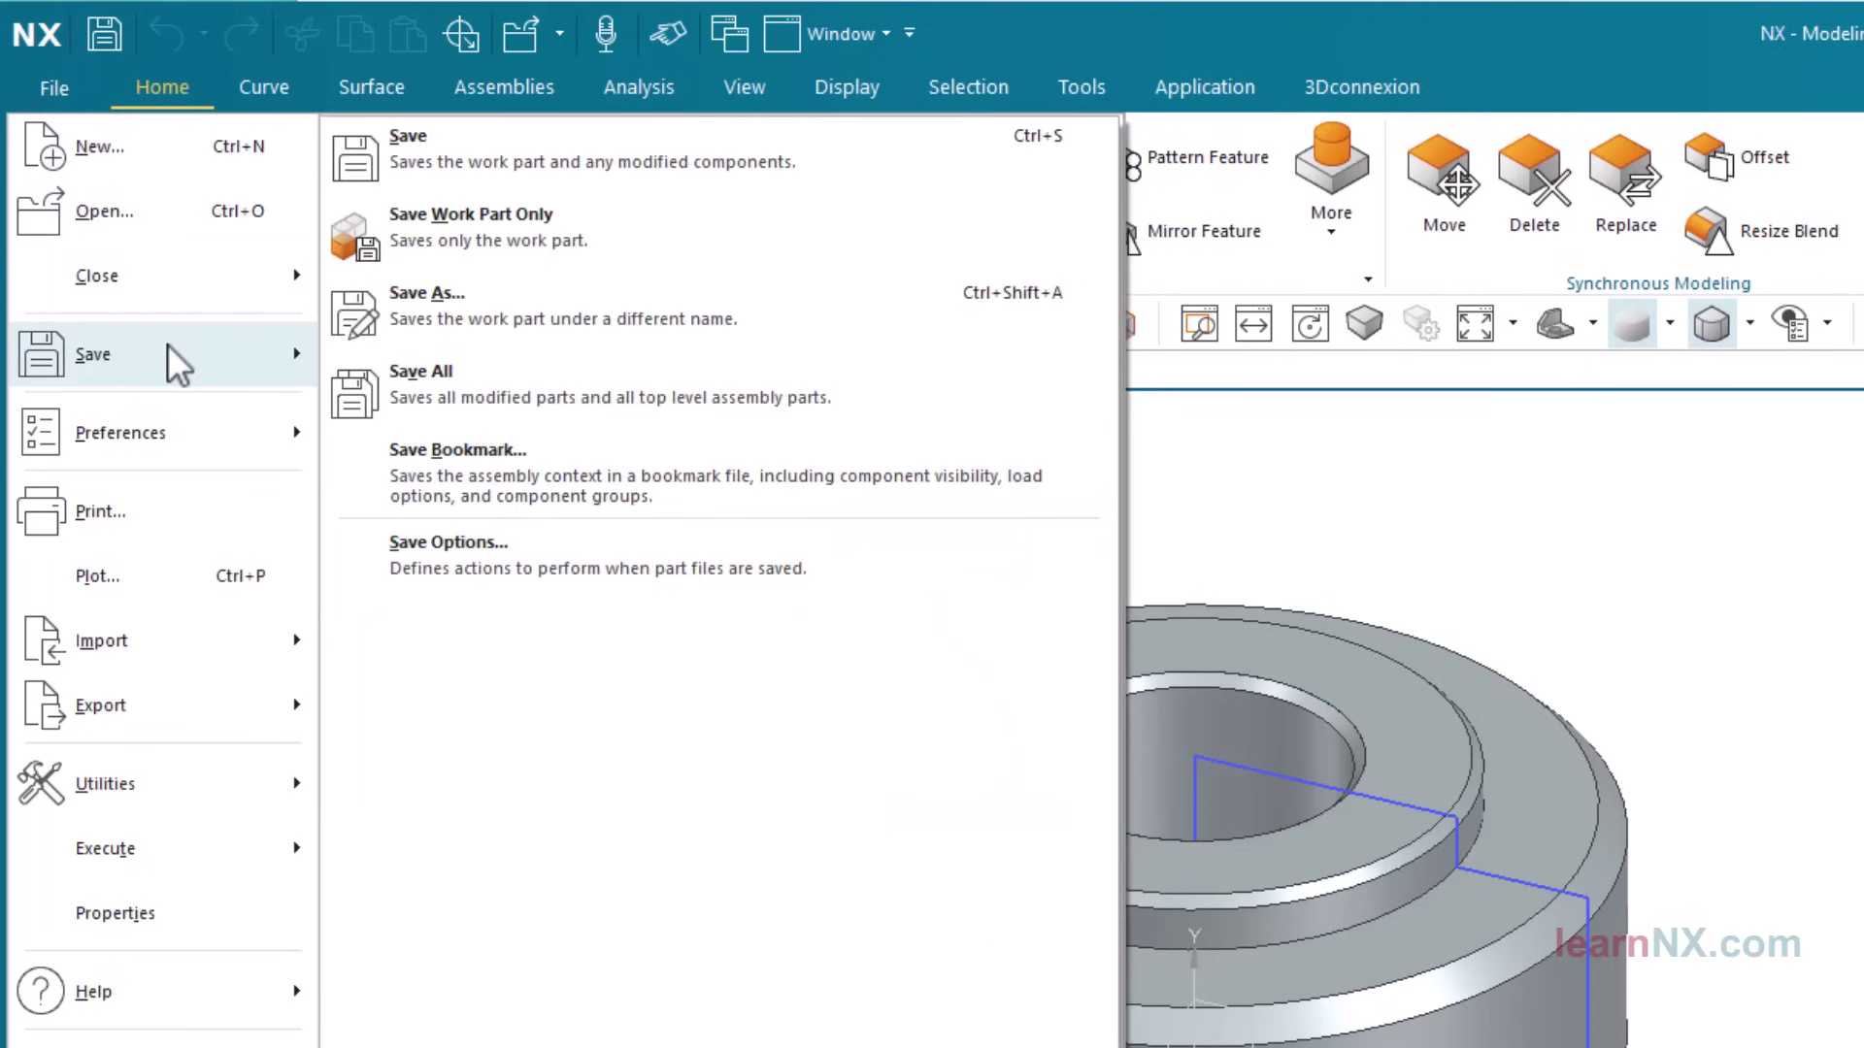
click(680, 320)
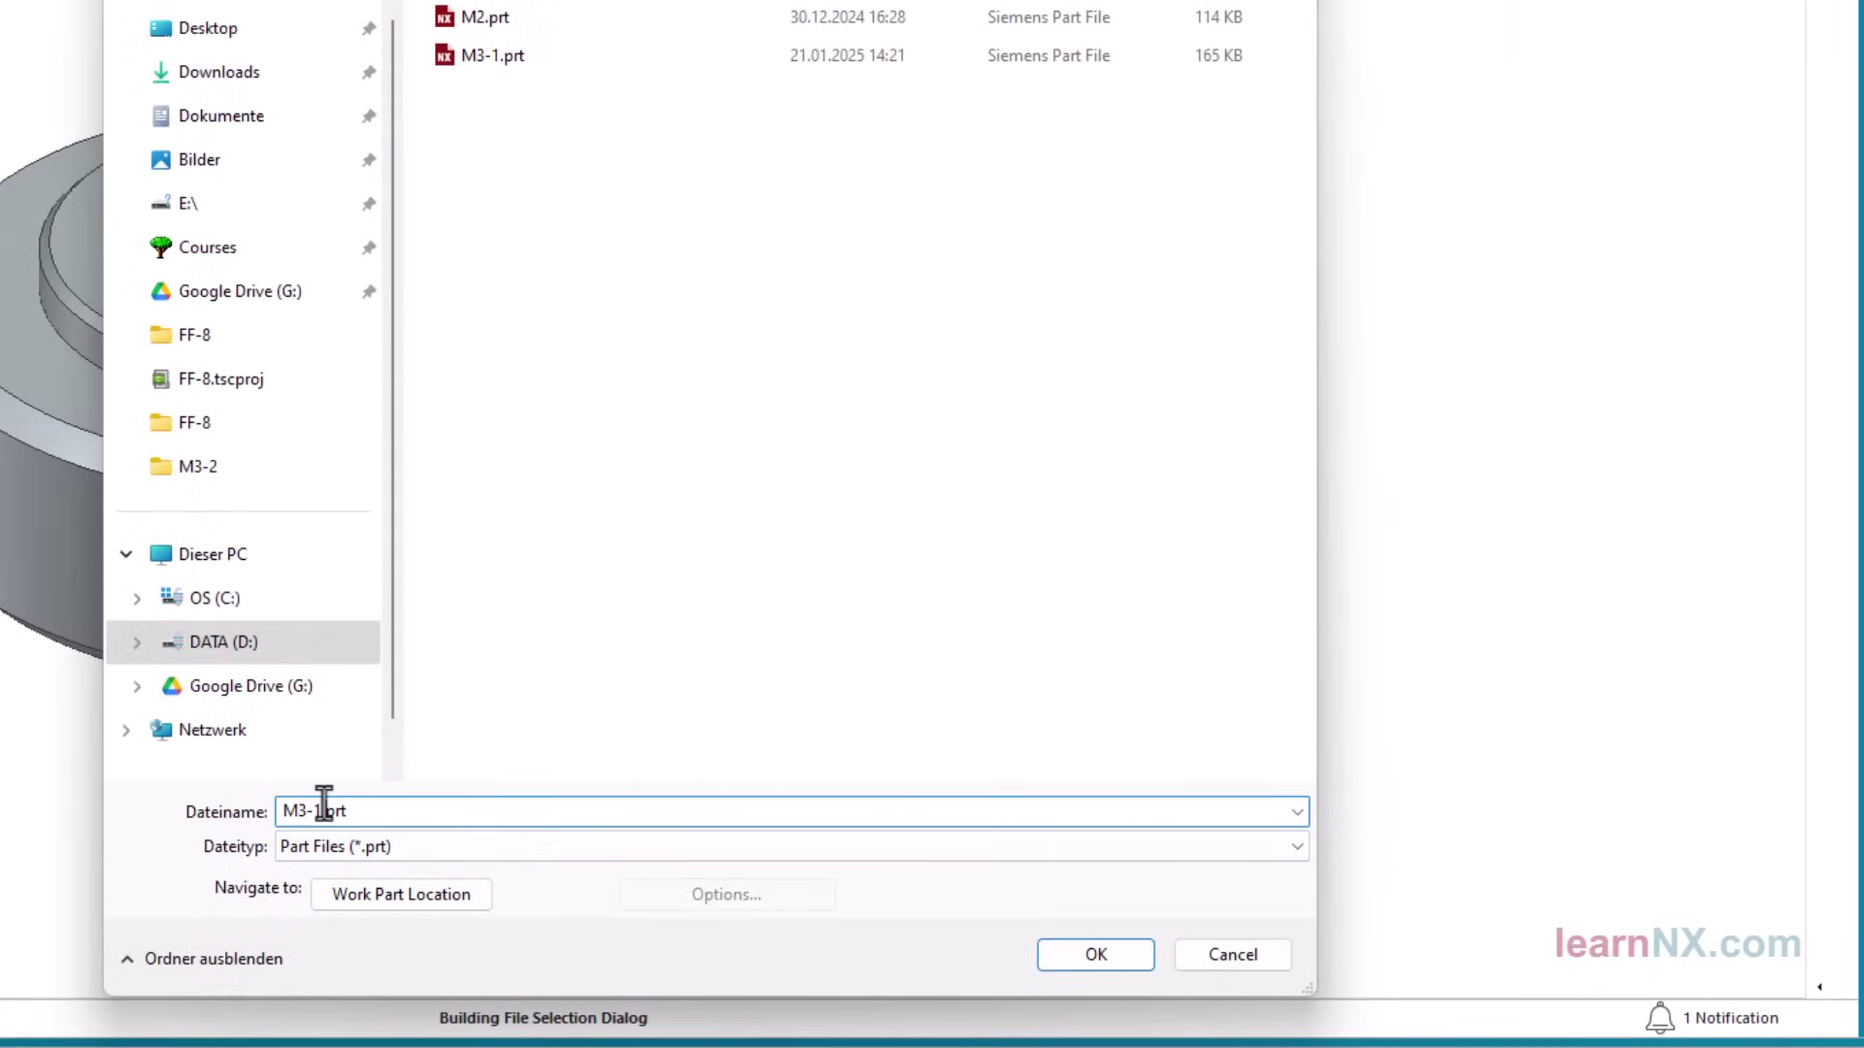
key(BackSpace)
text(2)
key(Return)
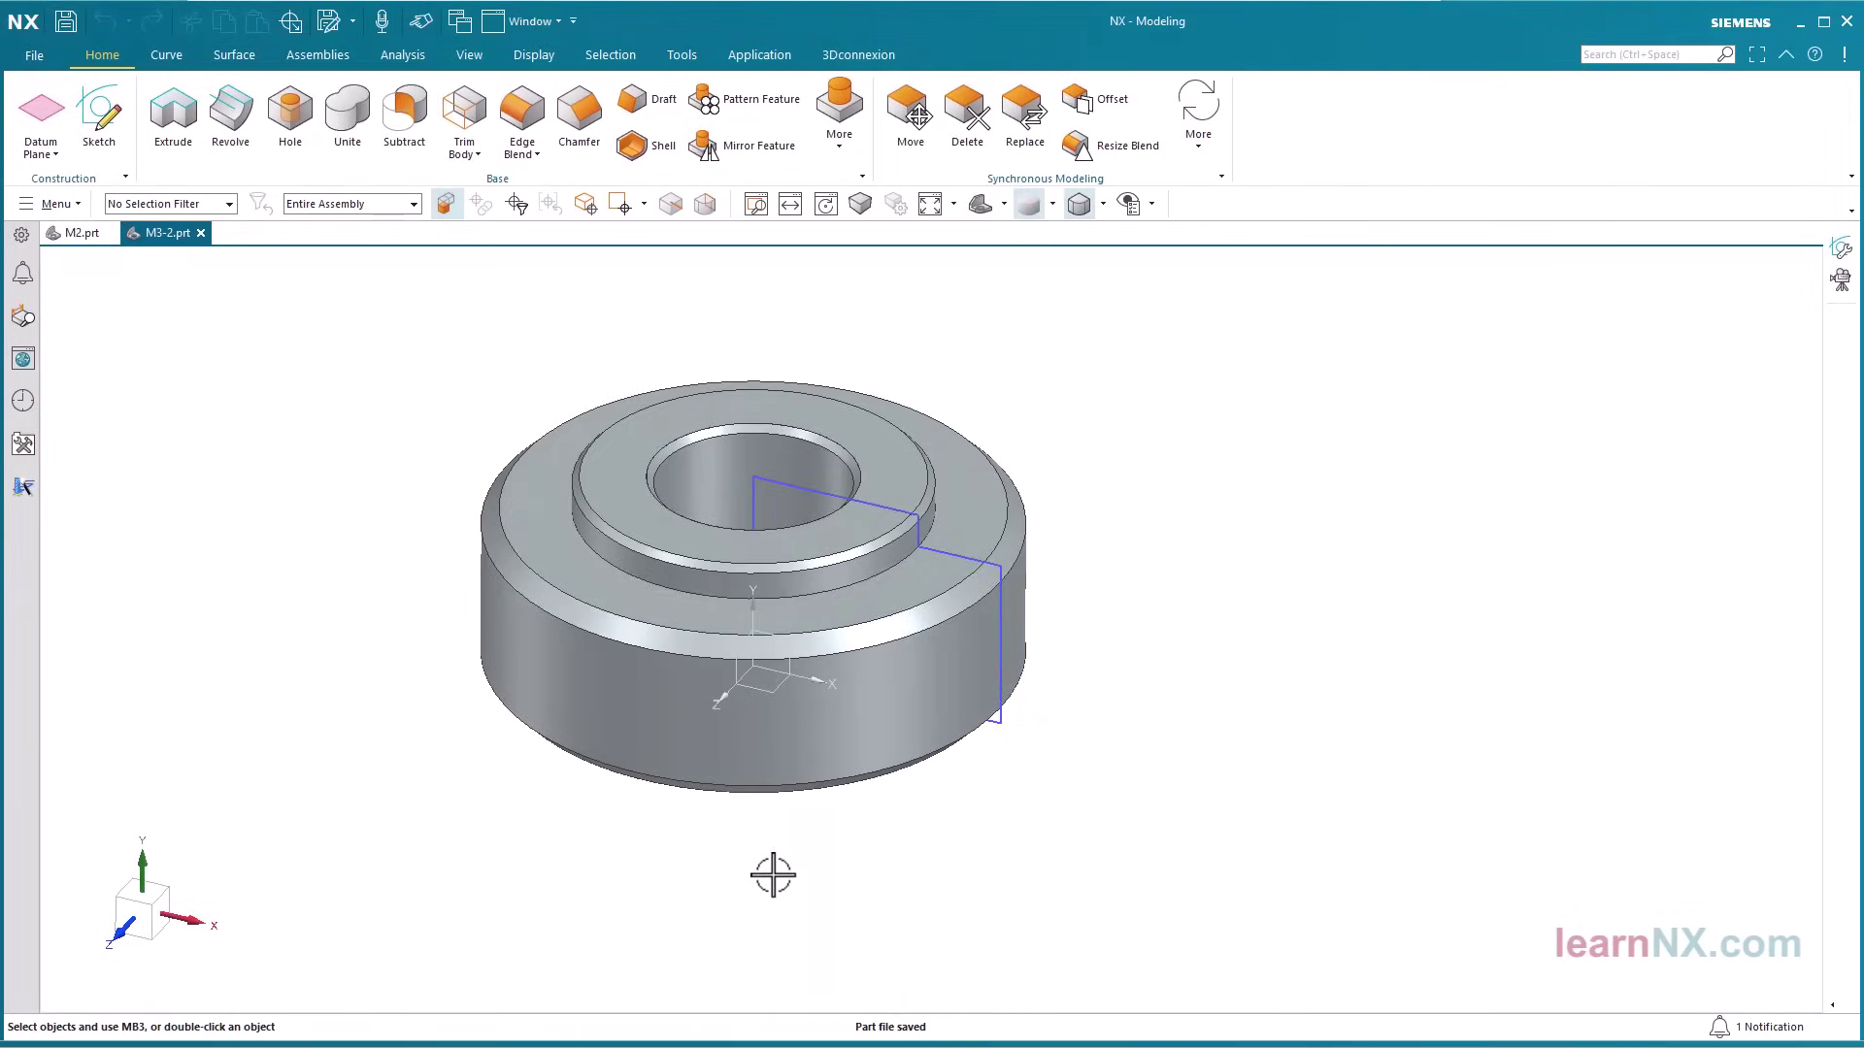
key(ctrl+f)
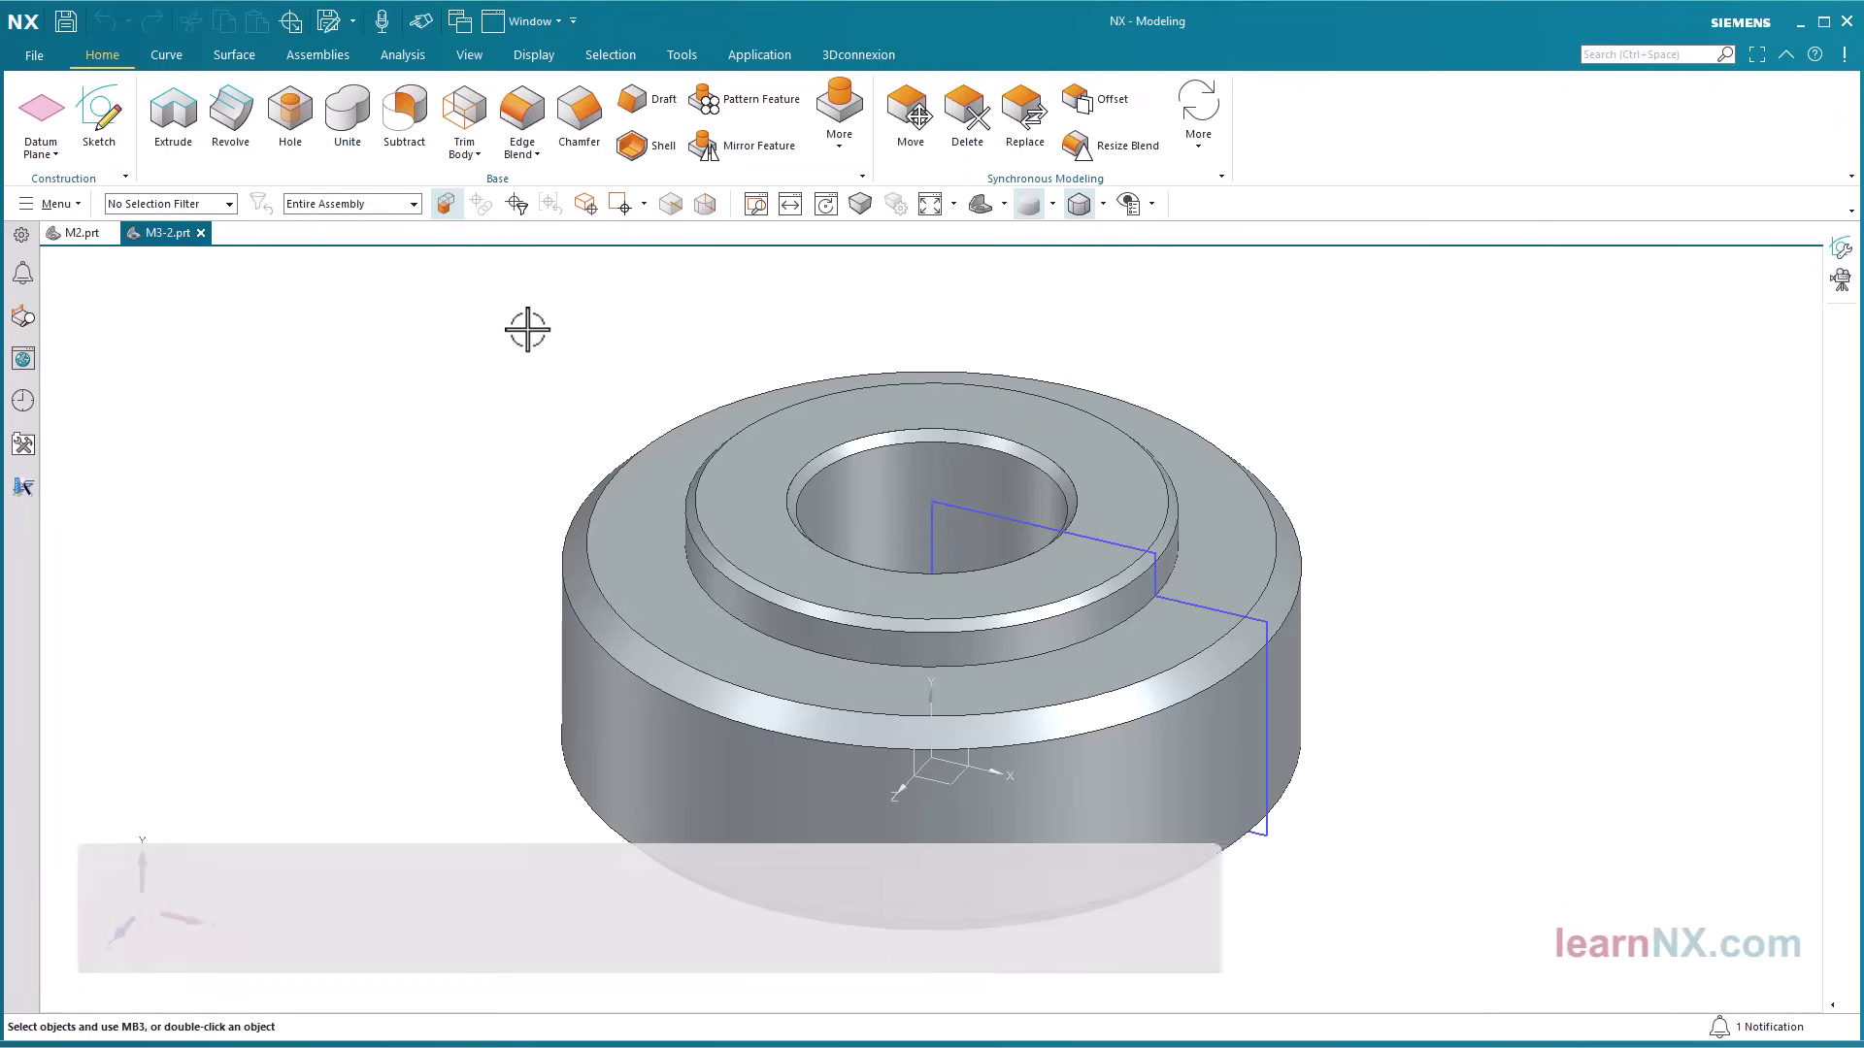
- In the profile sketch, change the 12 height dimension to 50
double_click(949, 507)
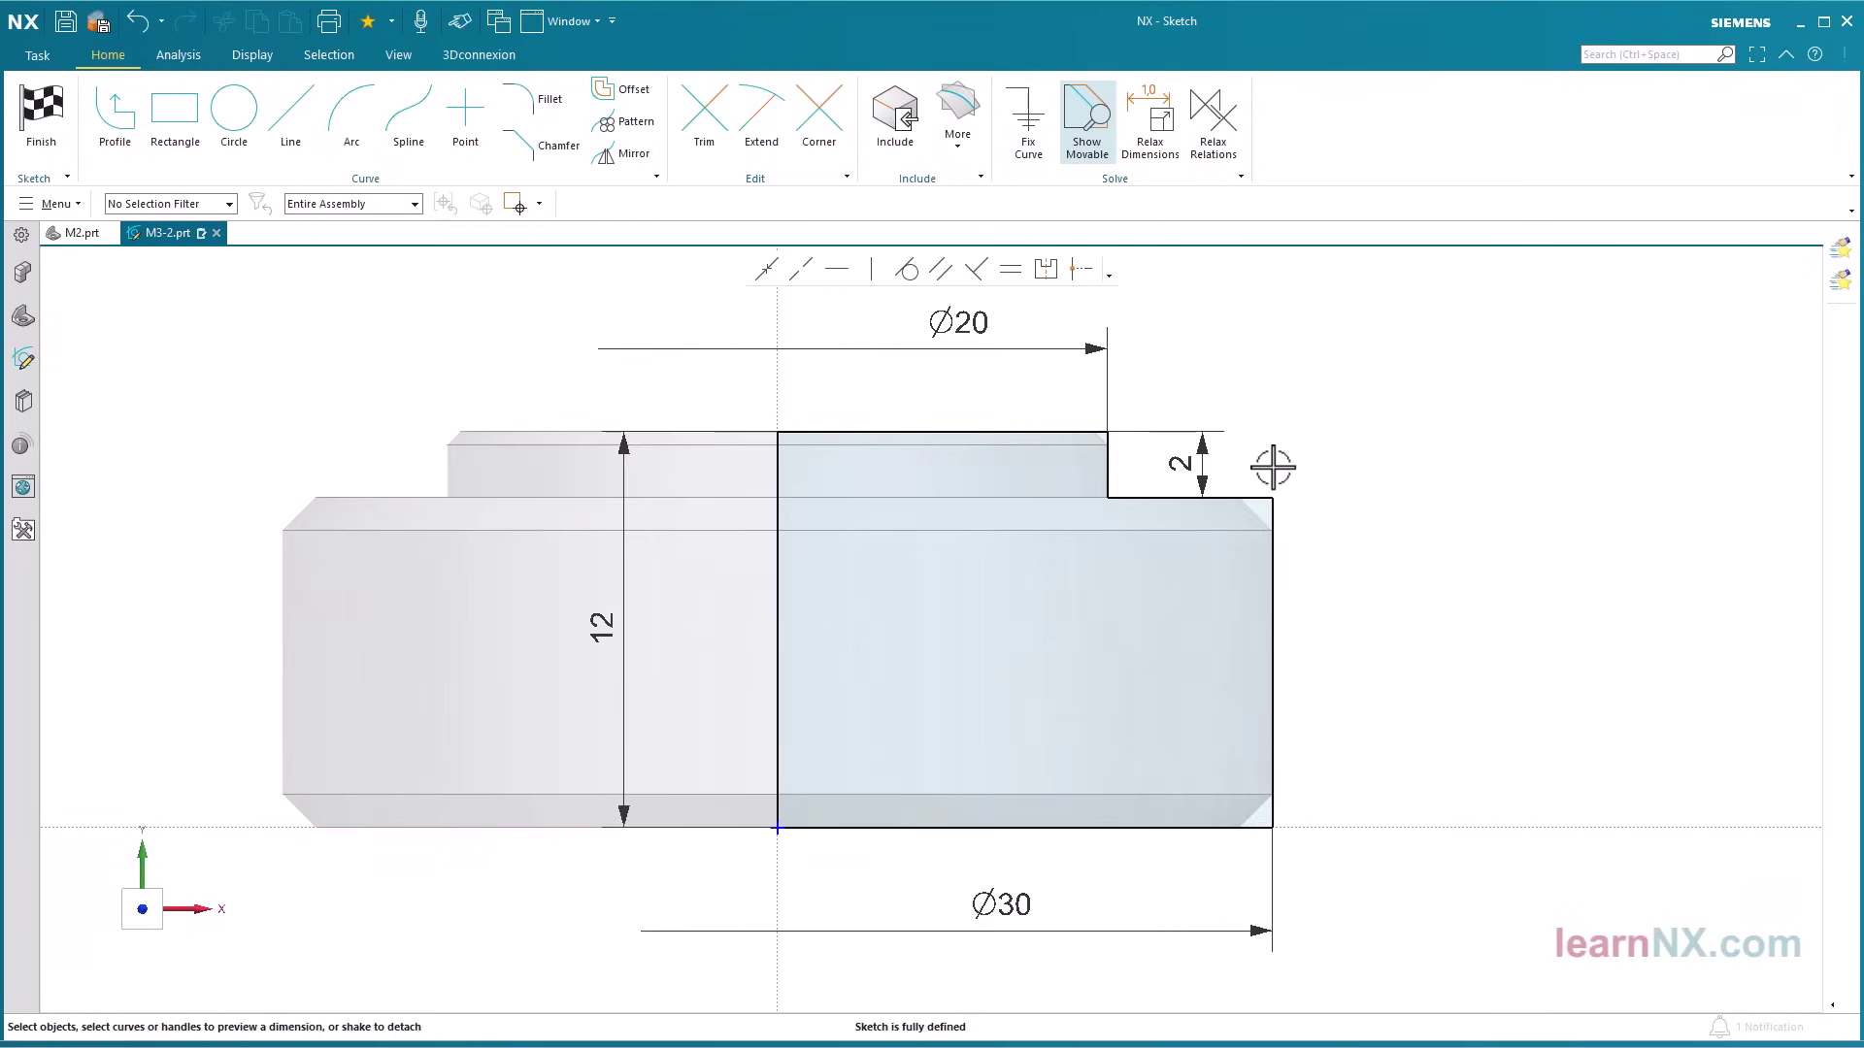
double_click(602, 622)
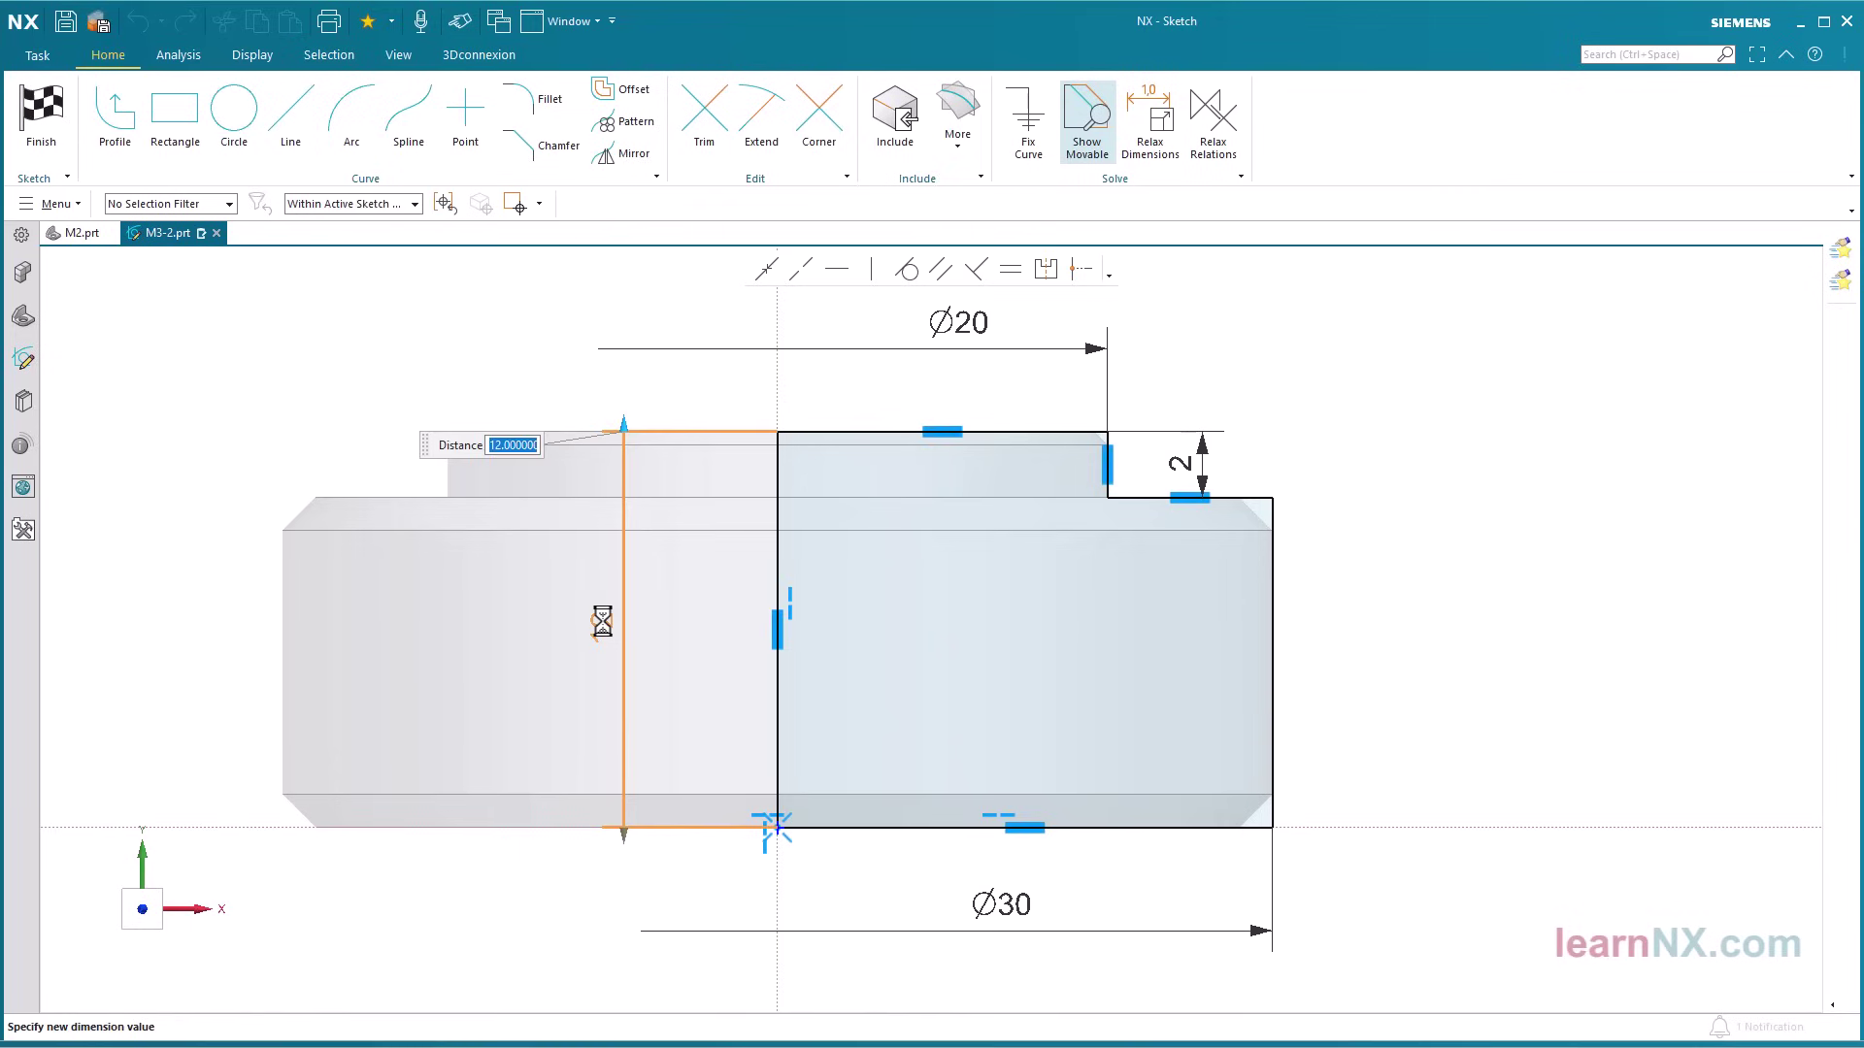
text(50)
key(Escape)
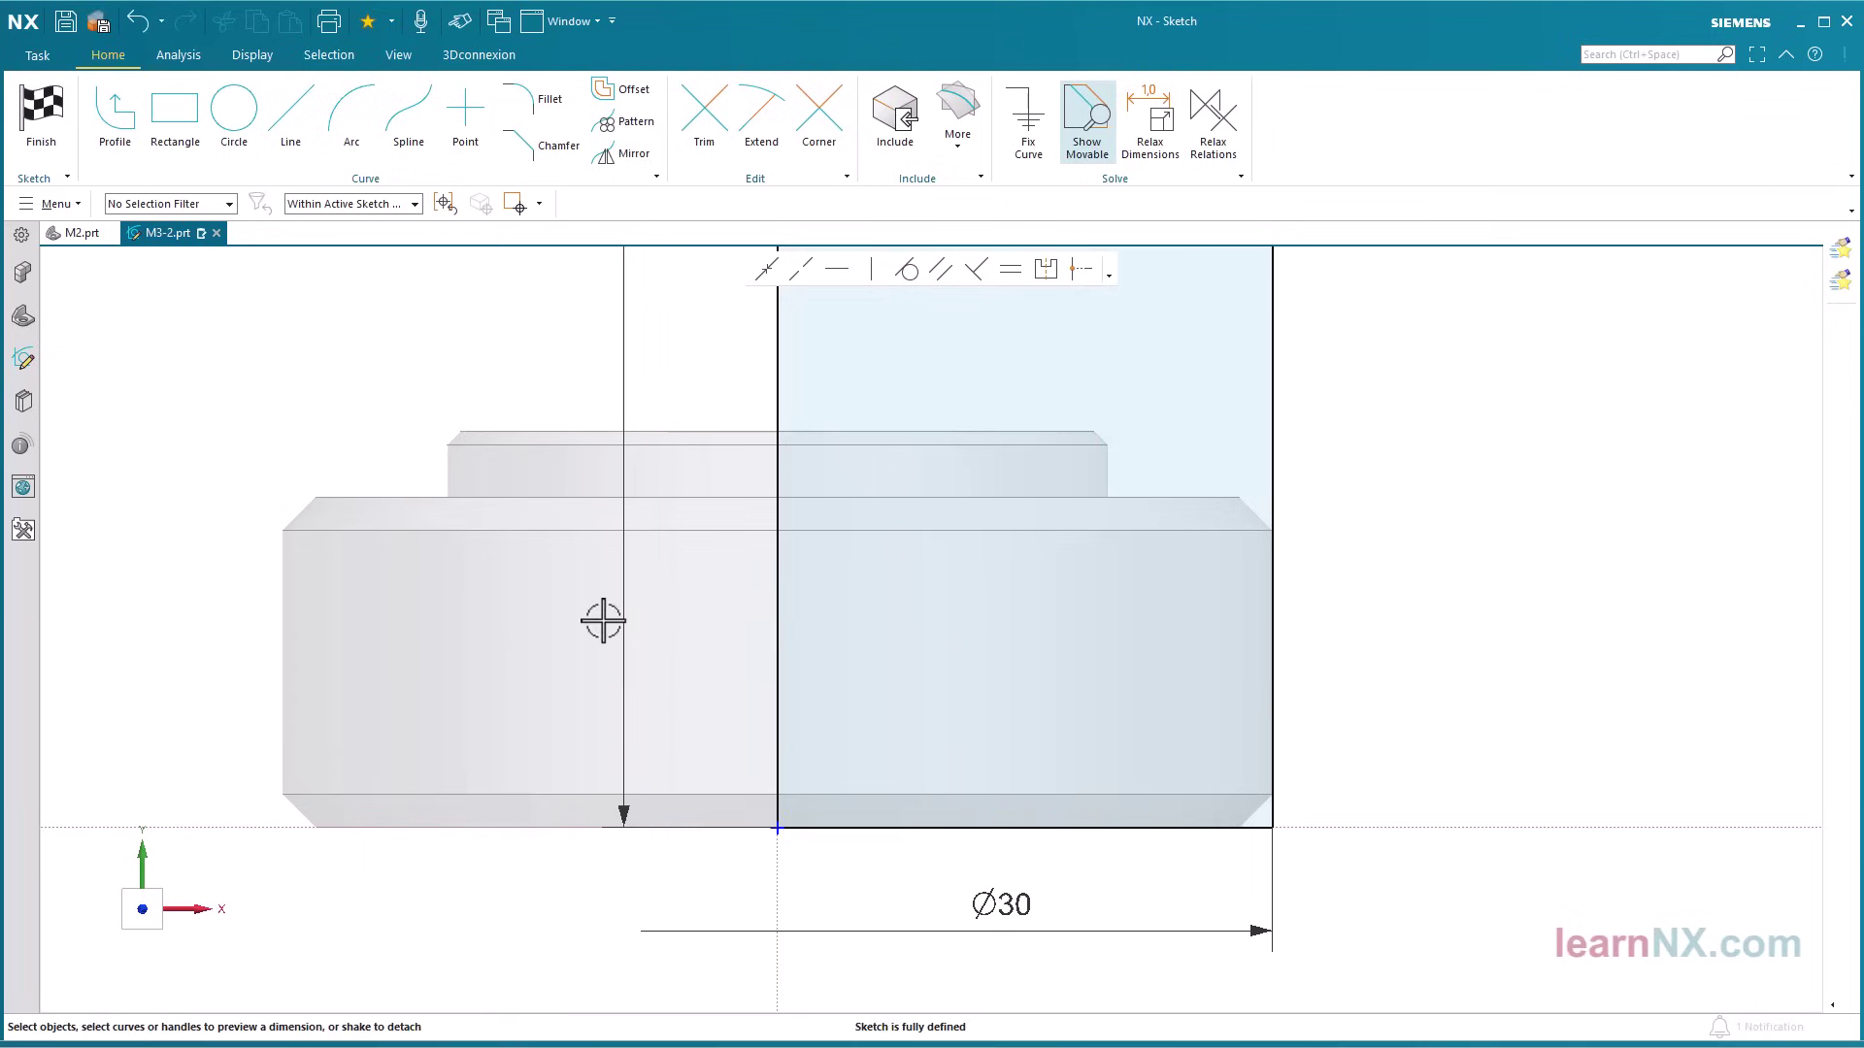
key(ctrl+f)
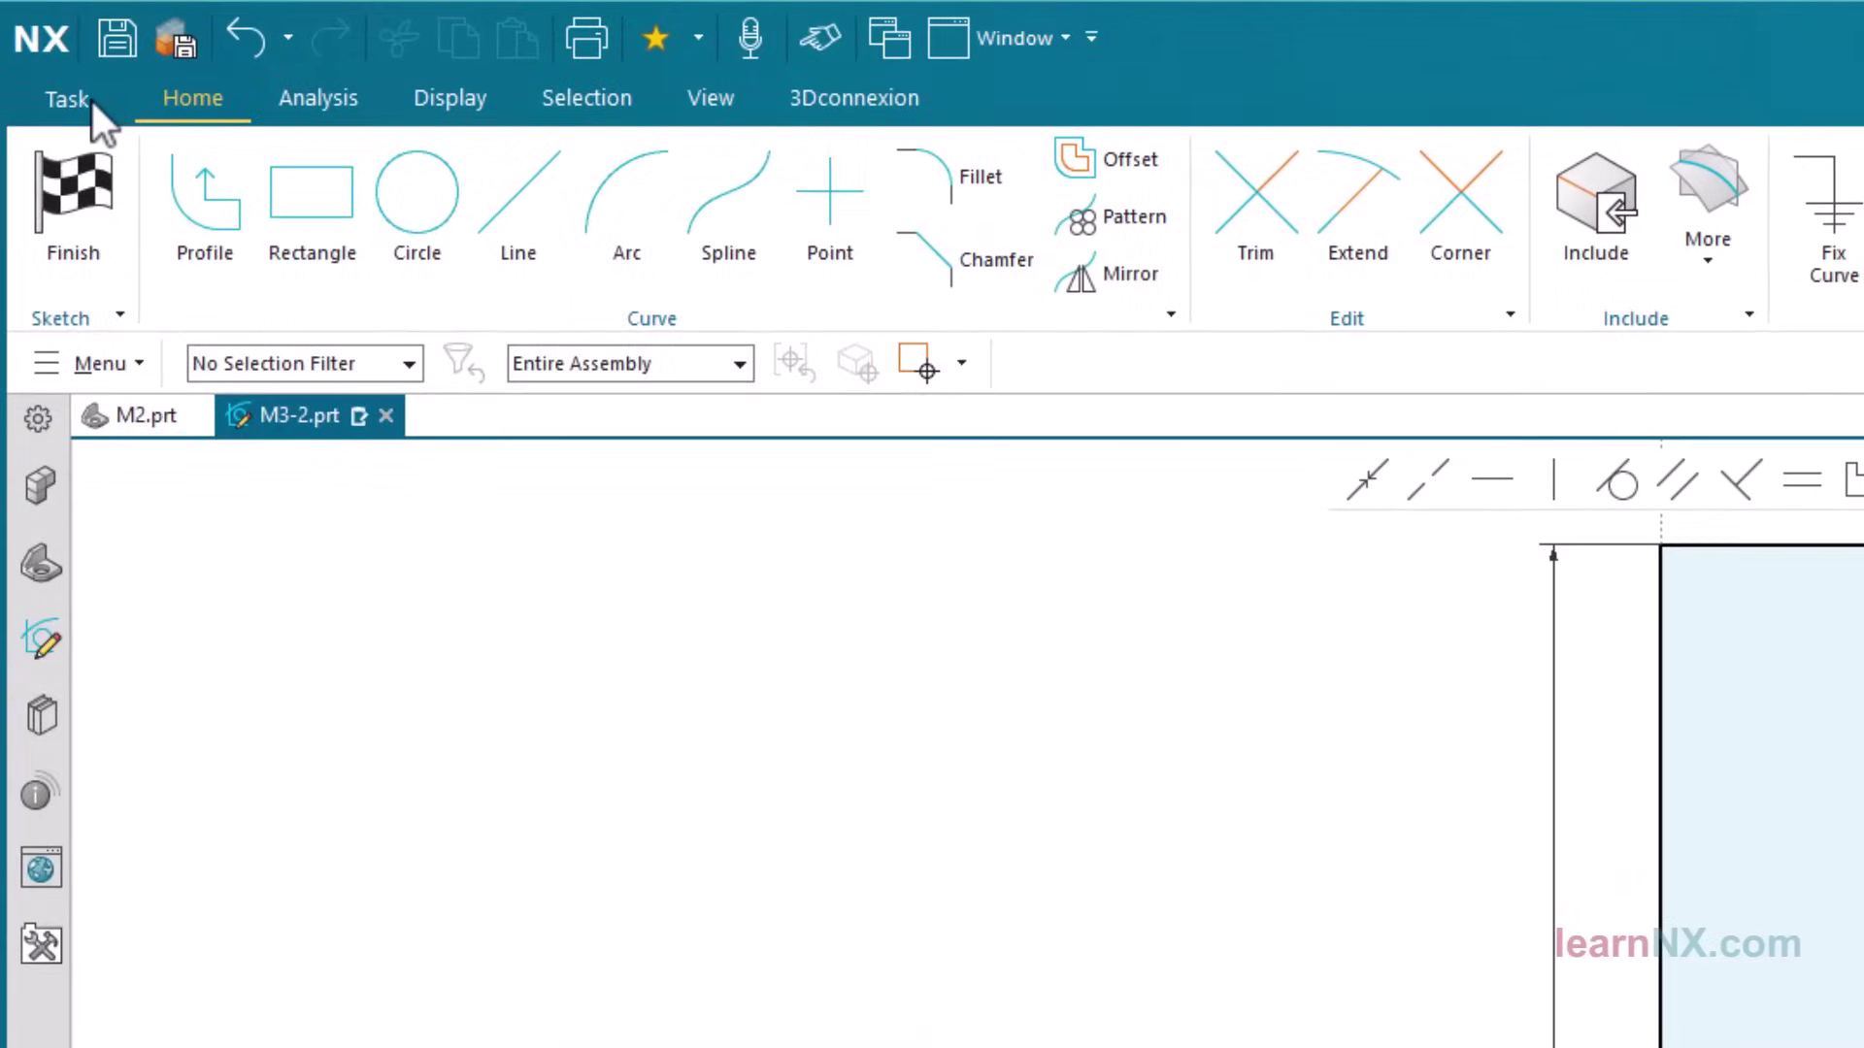
- Enable Fixed Text Height on Screen in Sketch Settings and fit the sketch in view
click(50, 56)
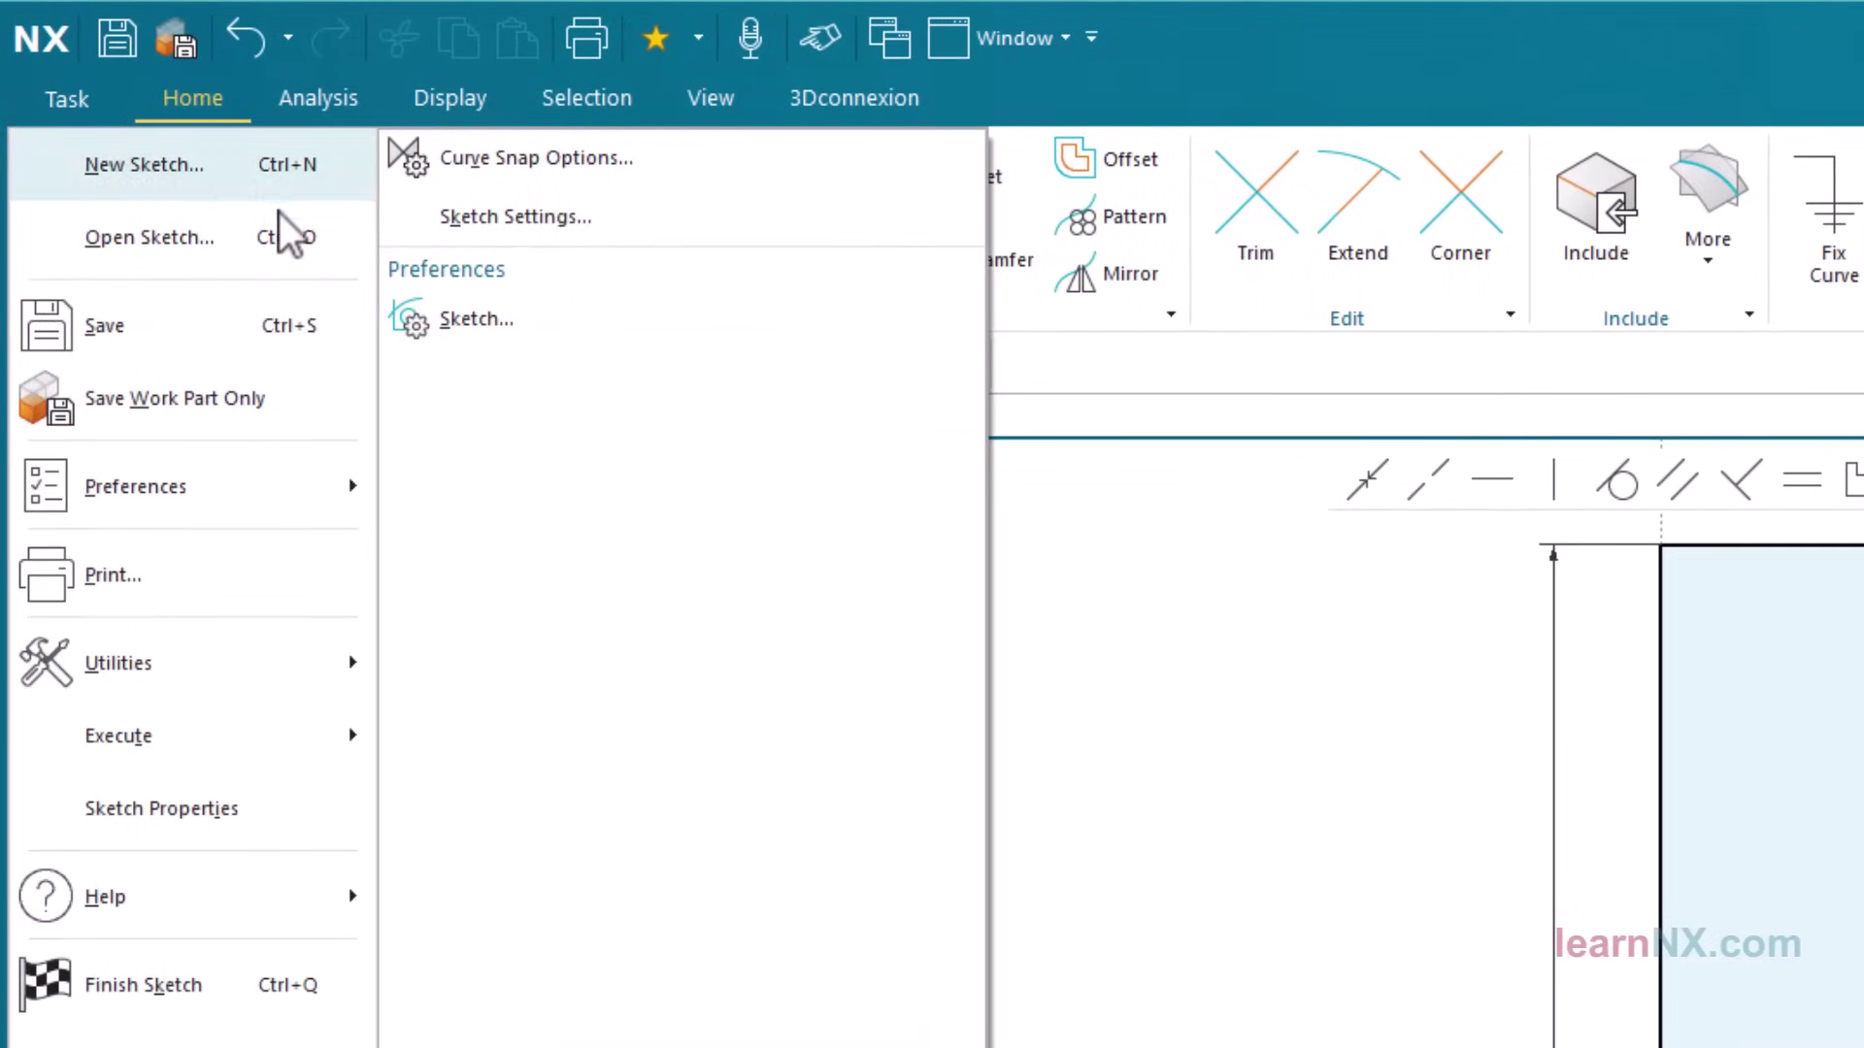
click(551, 219)
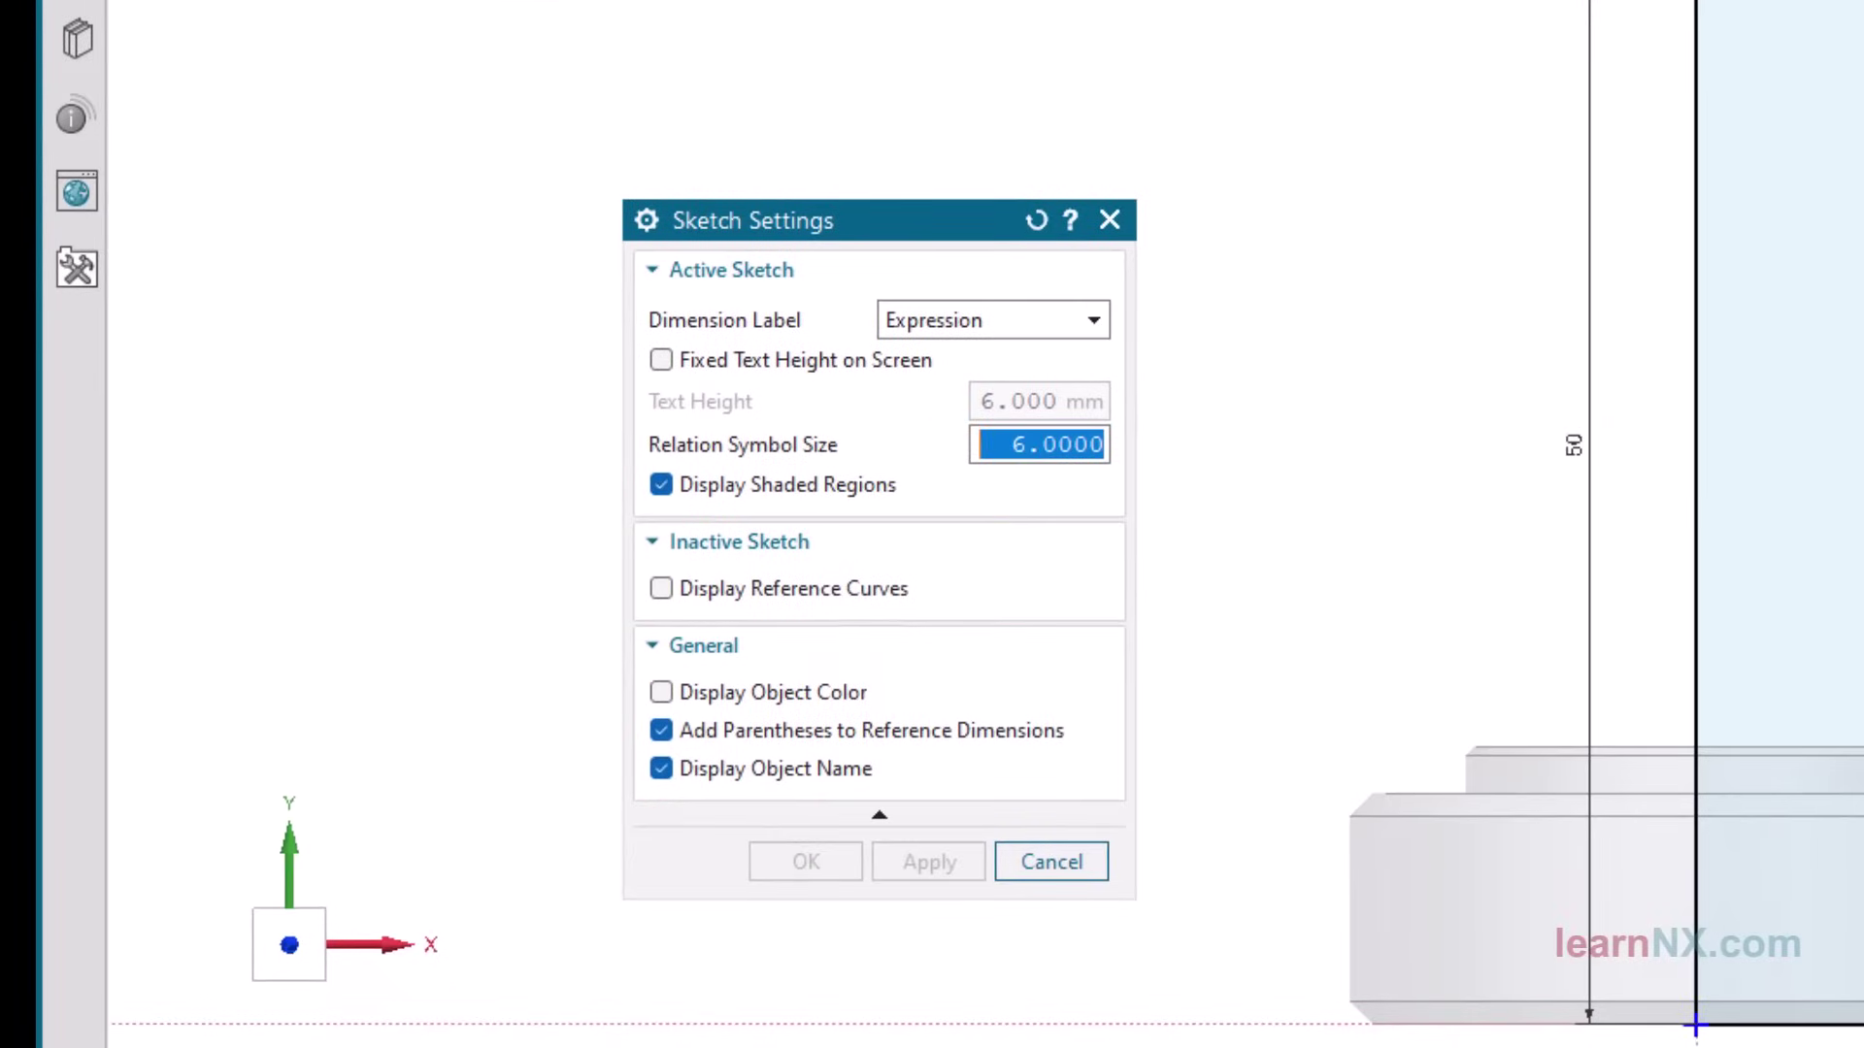
click(661, 362)
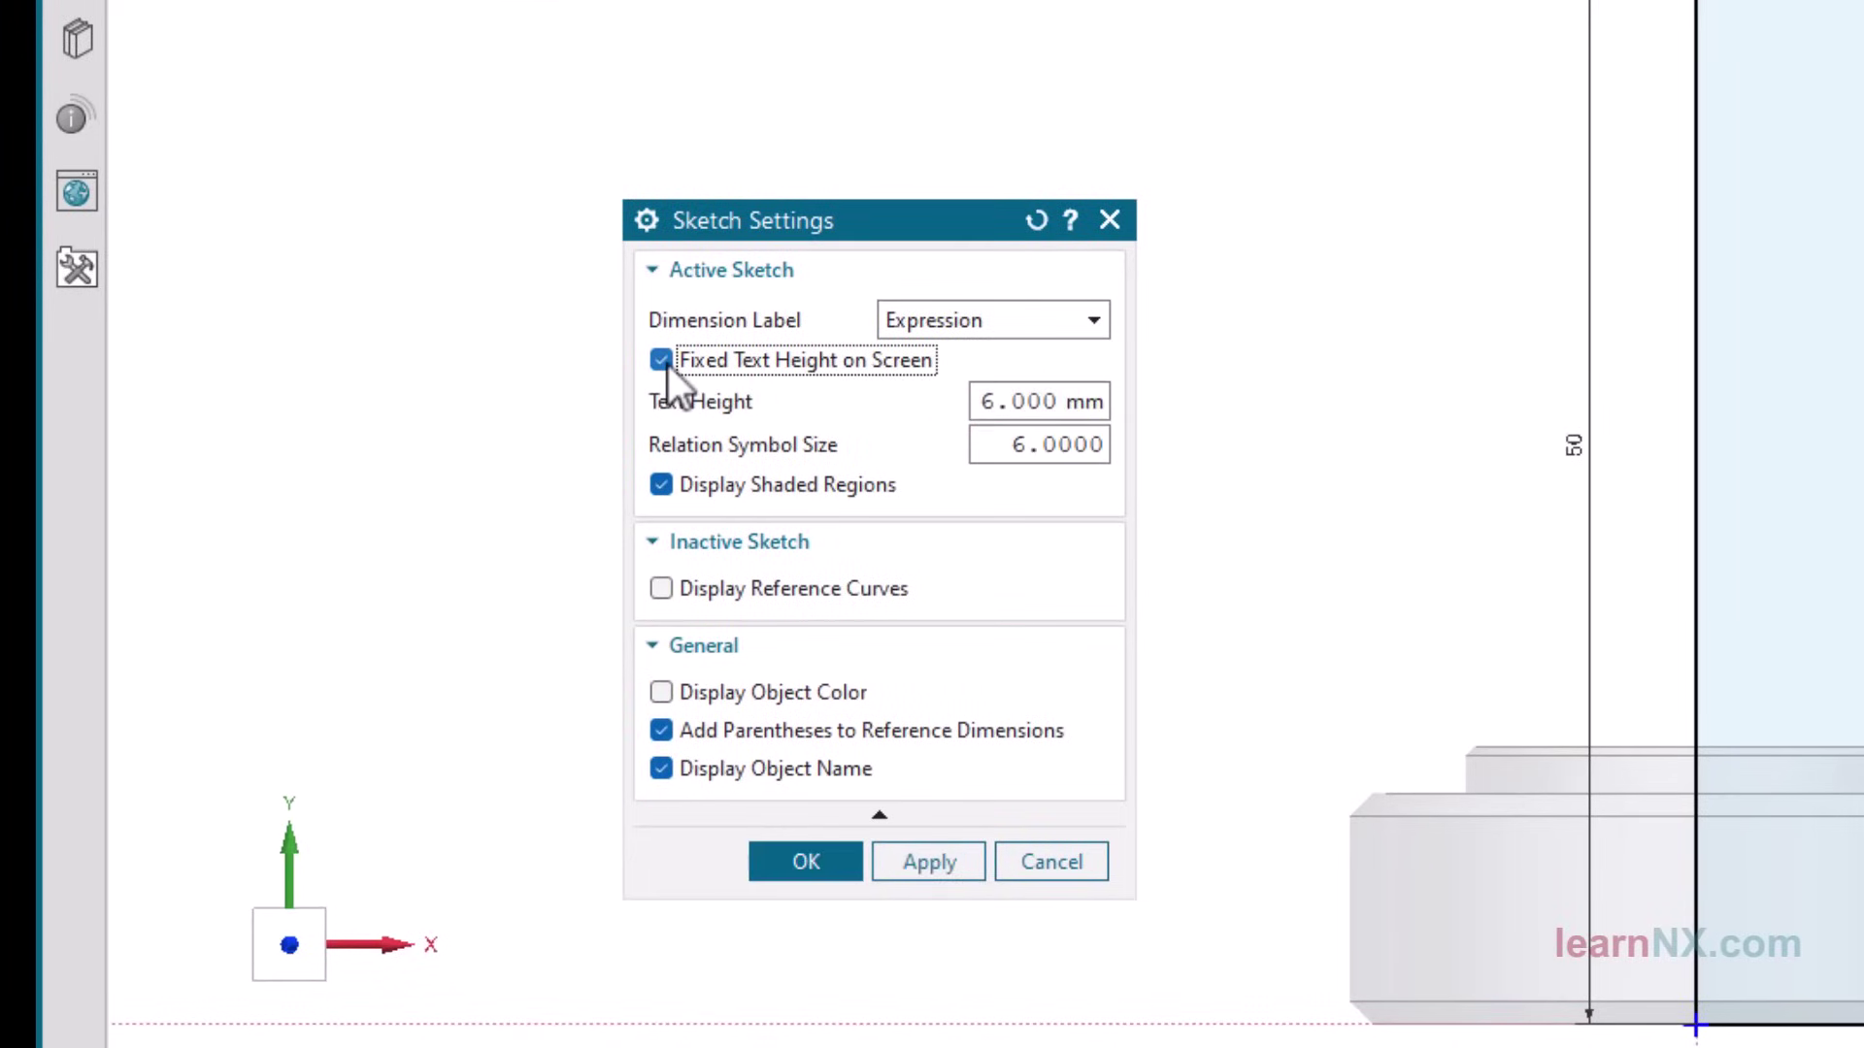
click(807, 860)
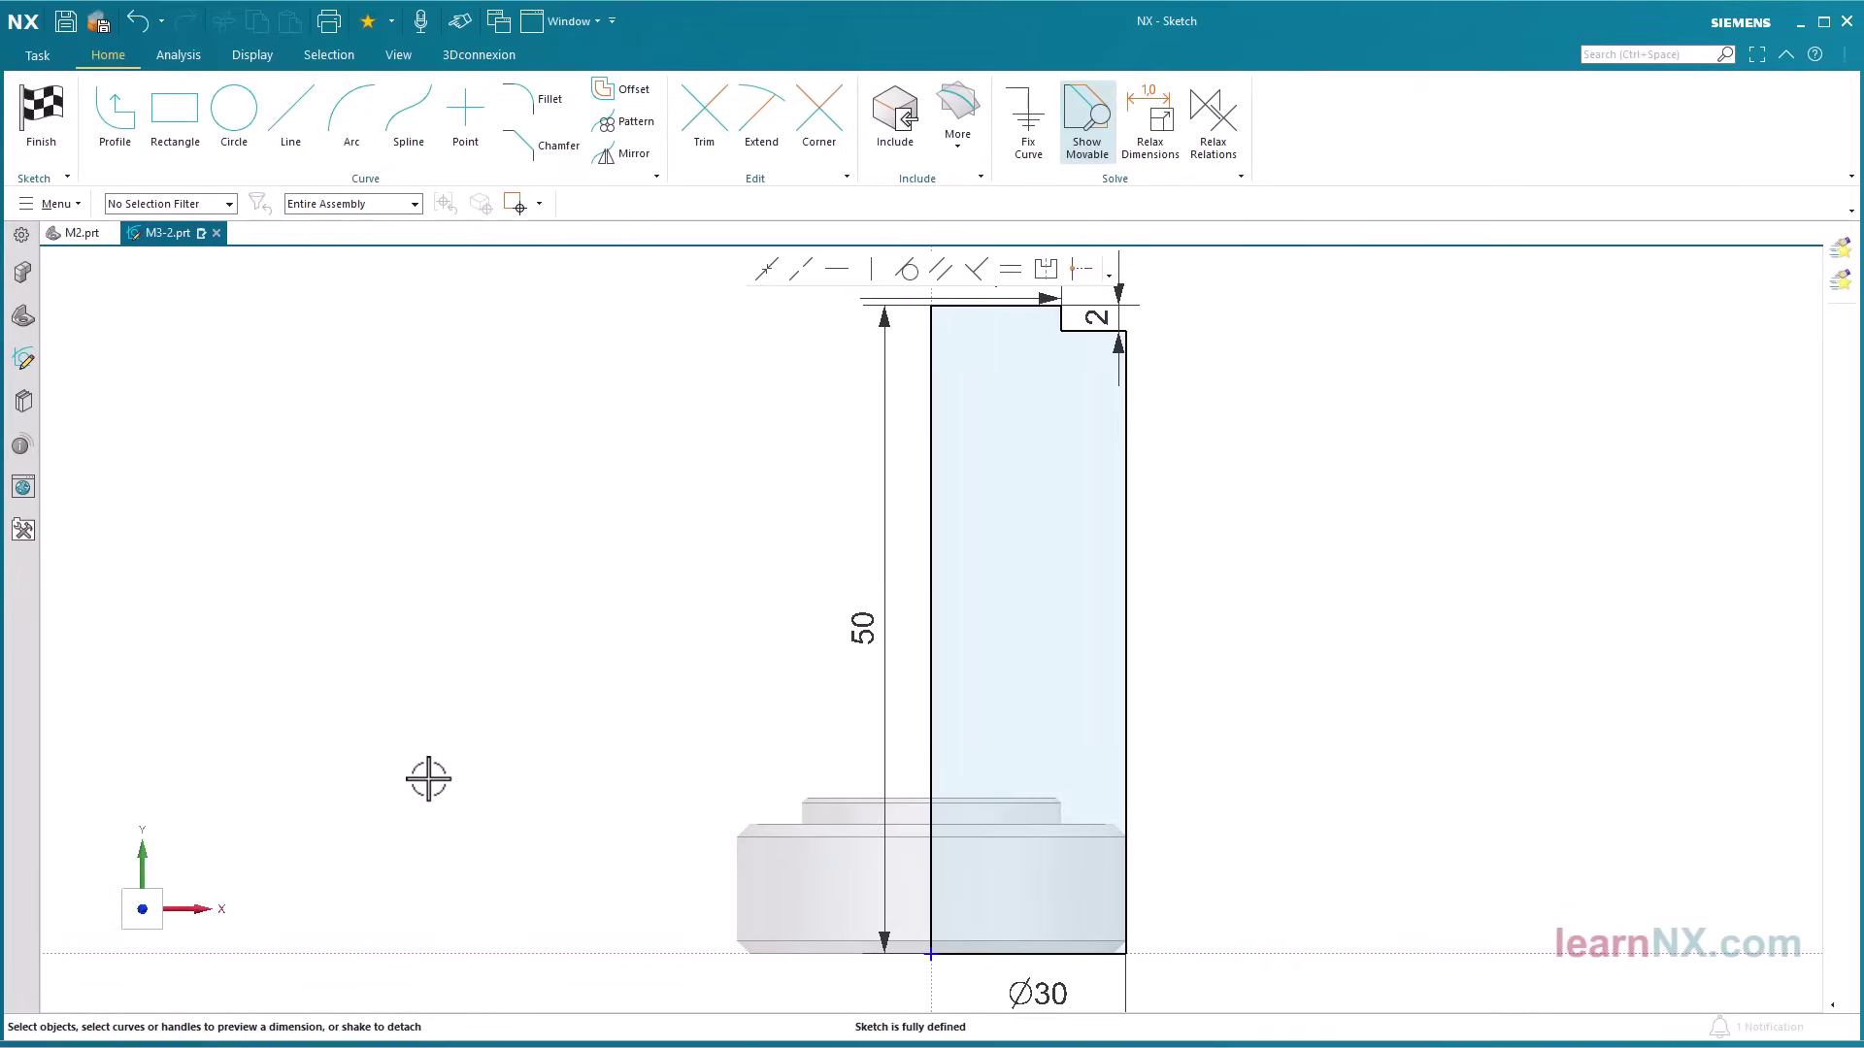
key(ctrl+f)
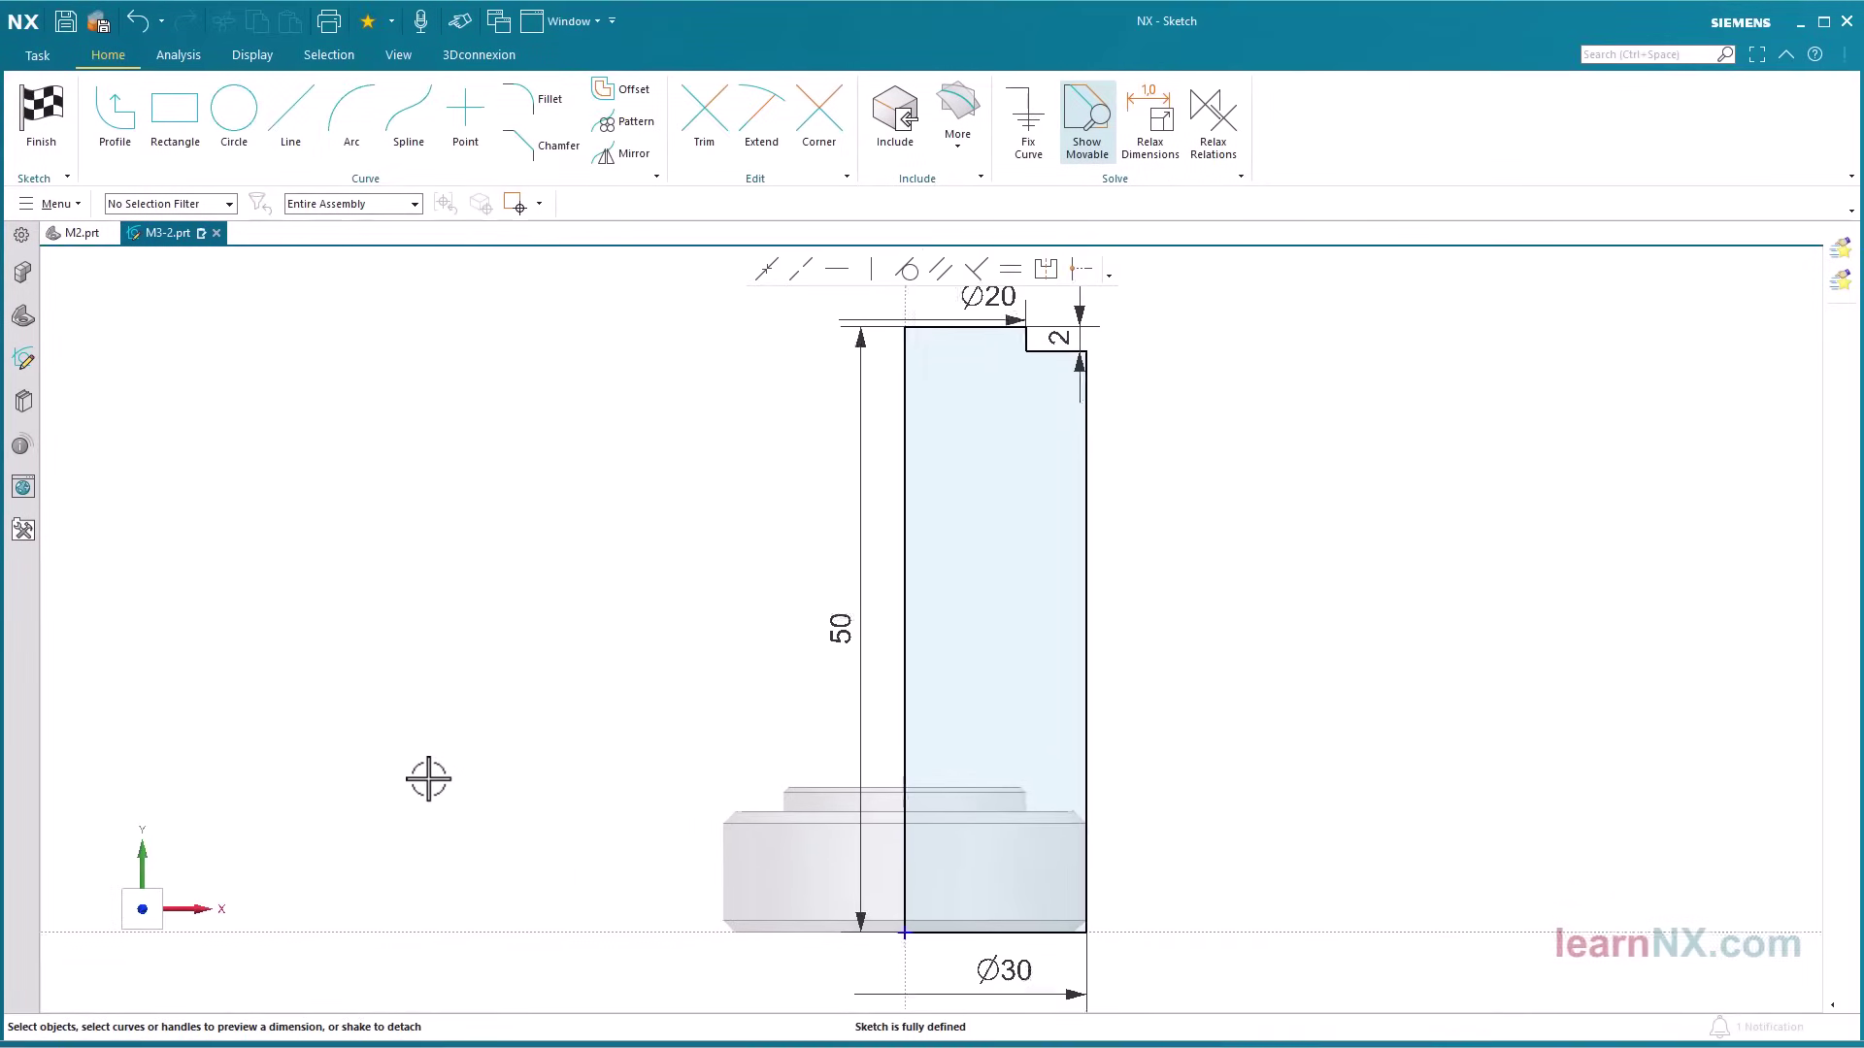
- Change the step length to 40 and the diameter to Ø18
double_click(1010, 355)
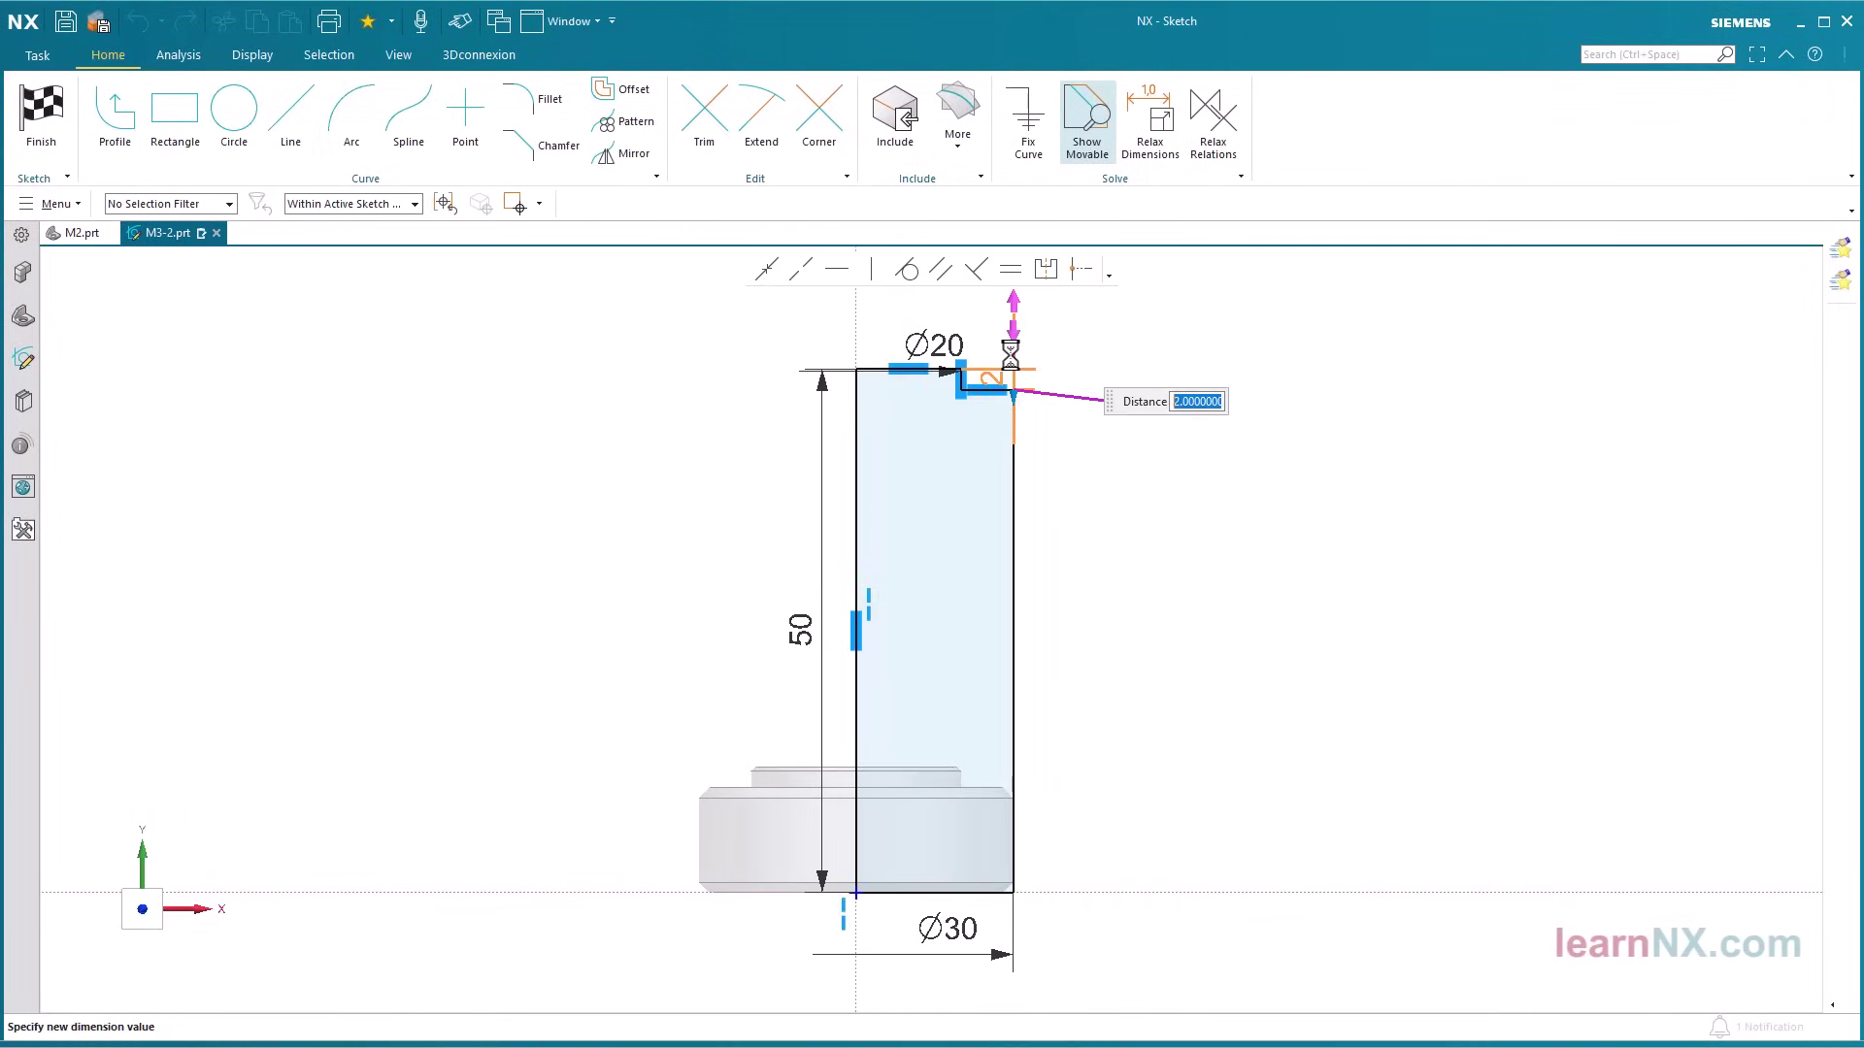
text(40)
key(Return)
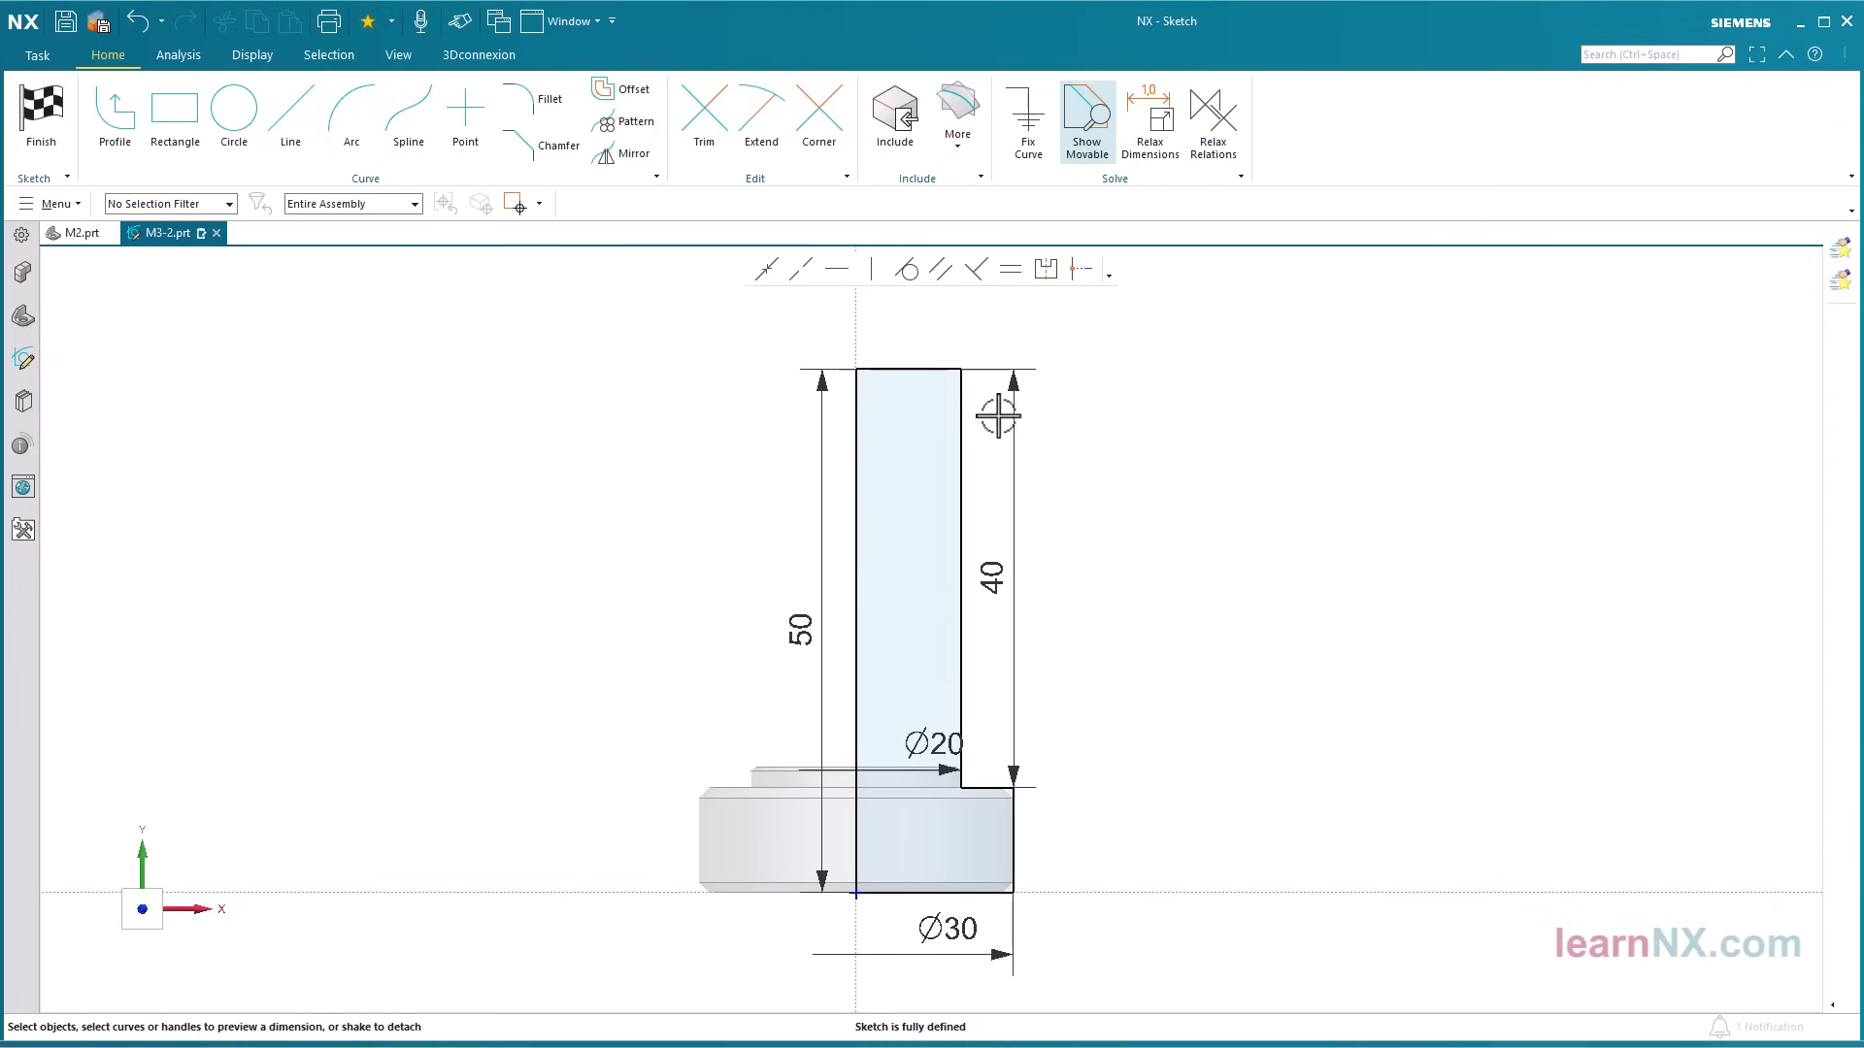
double_click(920, 746)
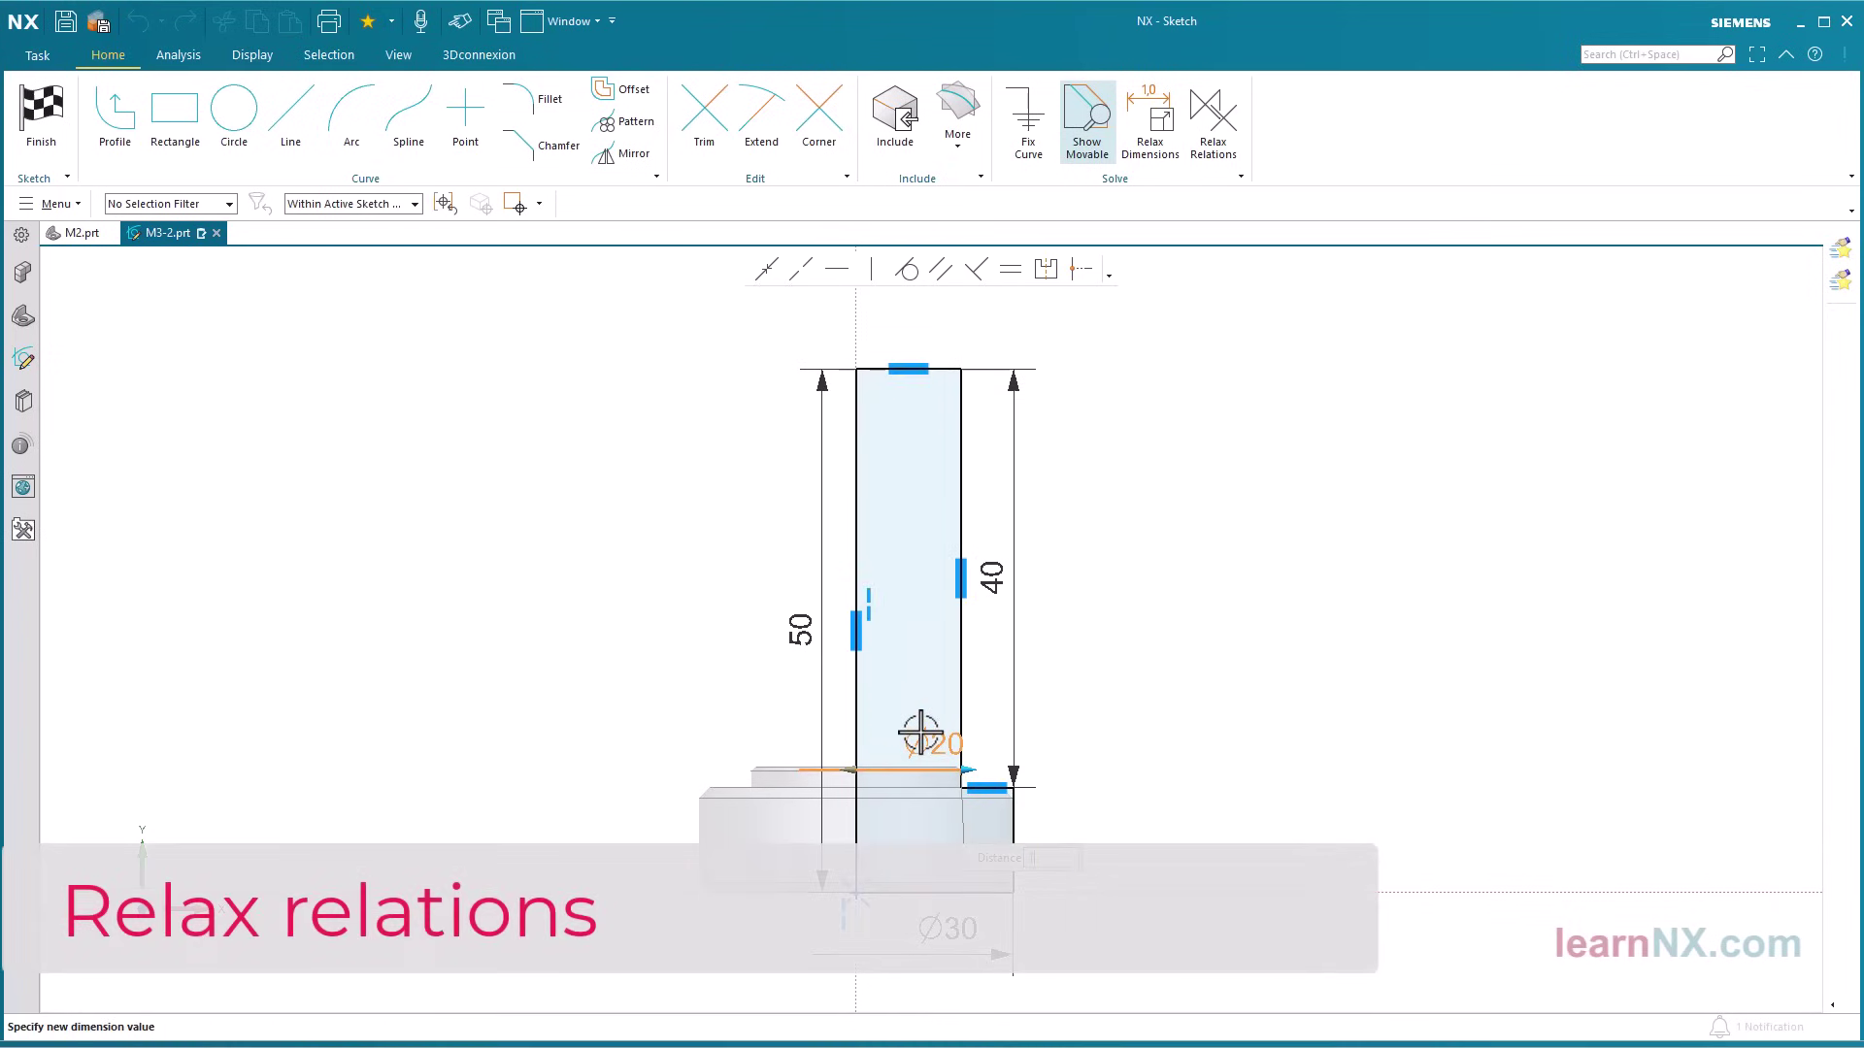
text(18)
key(Return)
- Move the Ø18 dimension above the top edge, the 40 dimension right and Ø30 lower
mouse_move(919, 730)
mouse_down()
mouse_move(923, 545)
mouse_move(863, 296)
mouse_up()
drag(1003, 577, 1121, 577)
drag(949, 923, 917, 961)
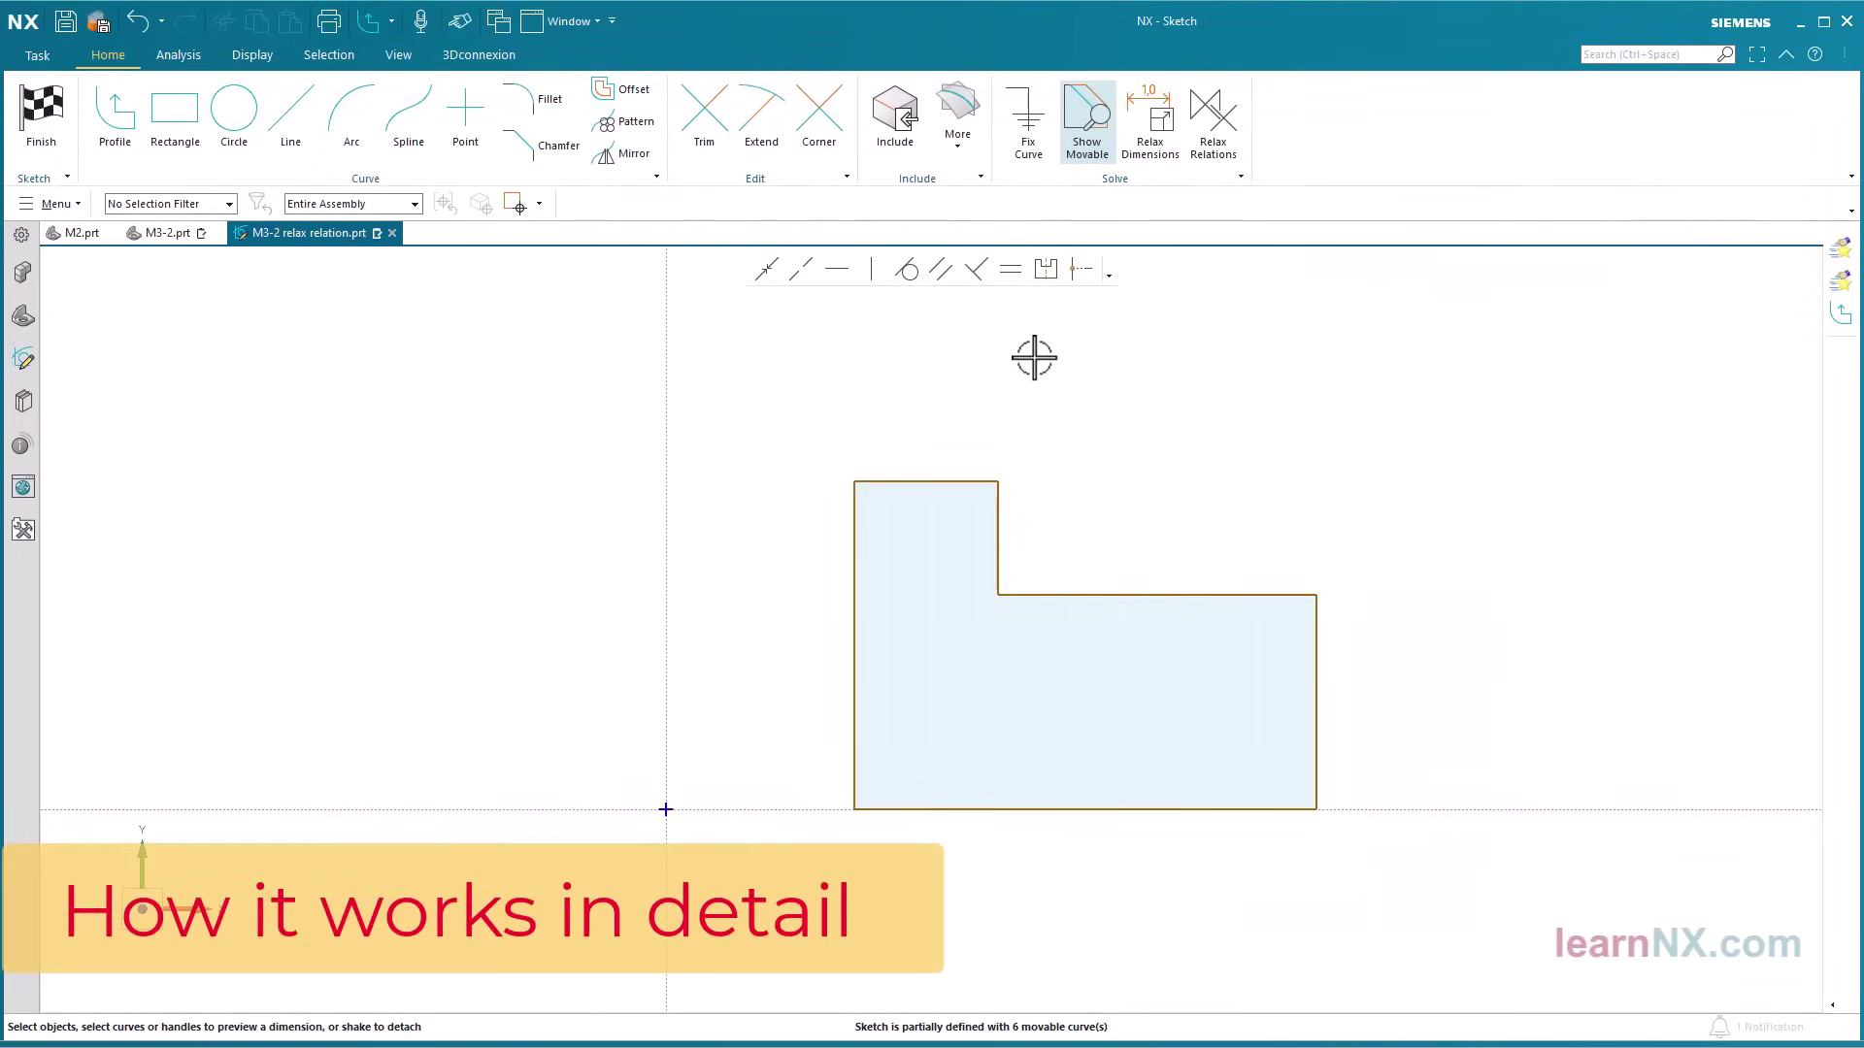
- Drag the L-profile's inner corner down-right and its upper-right corner slightly up
click(998, 595)
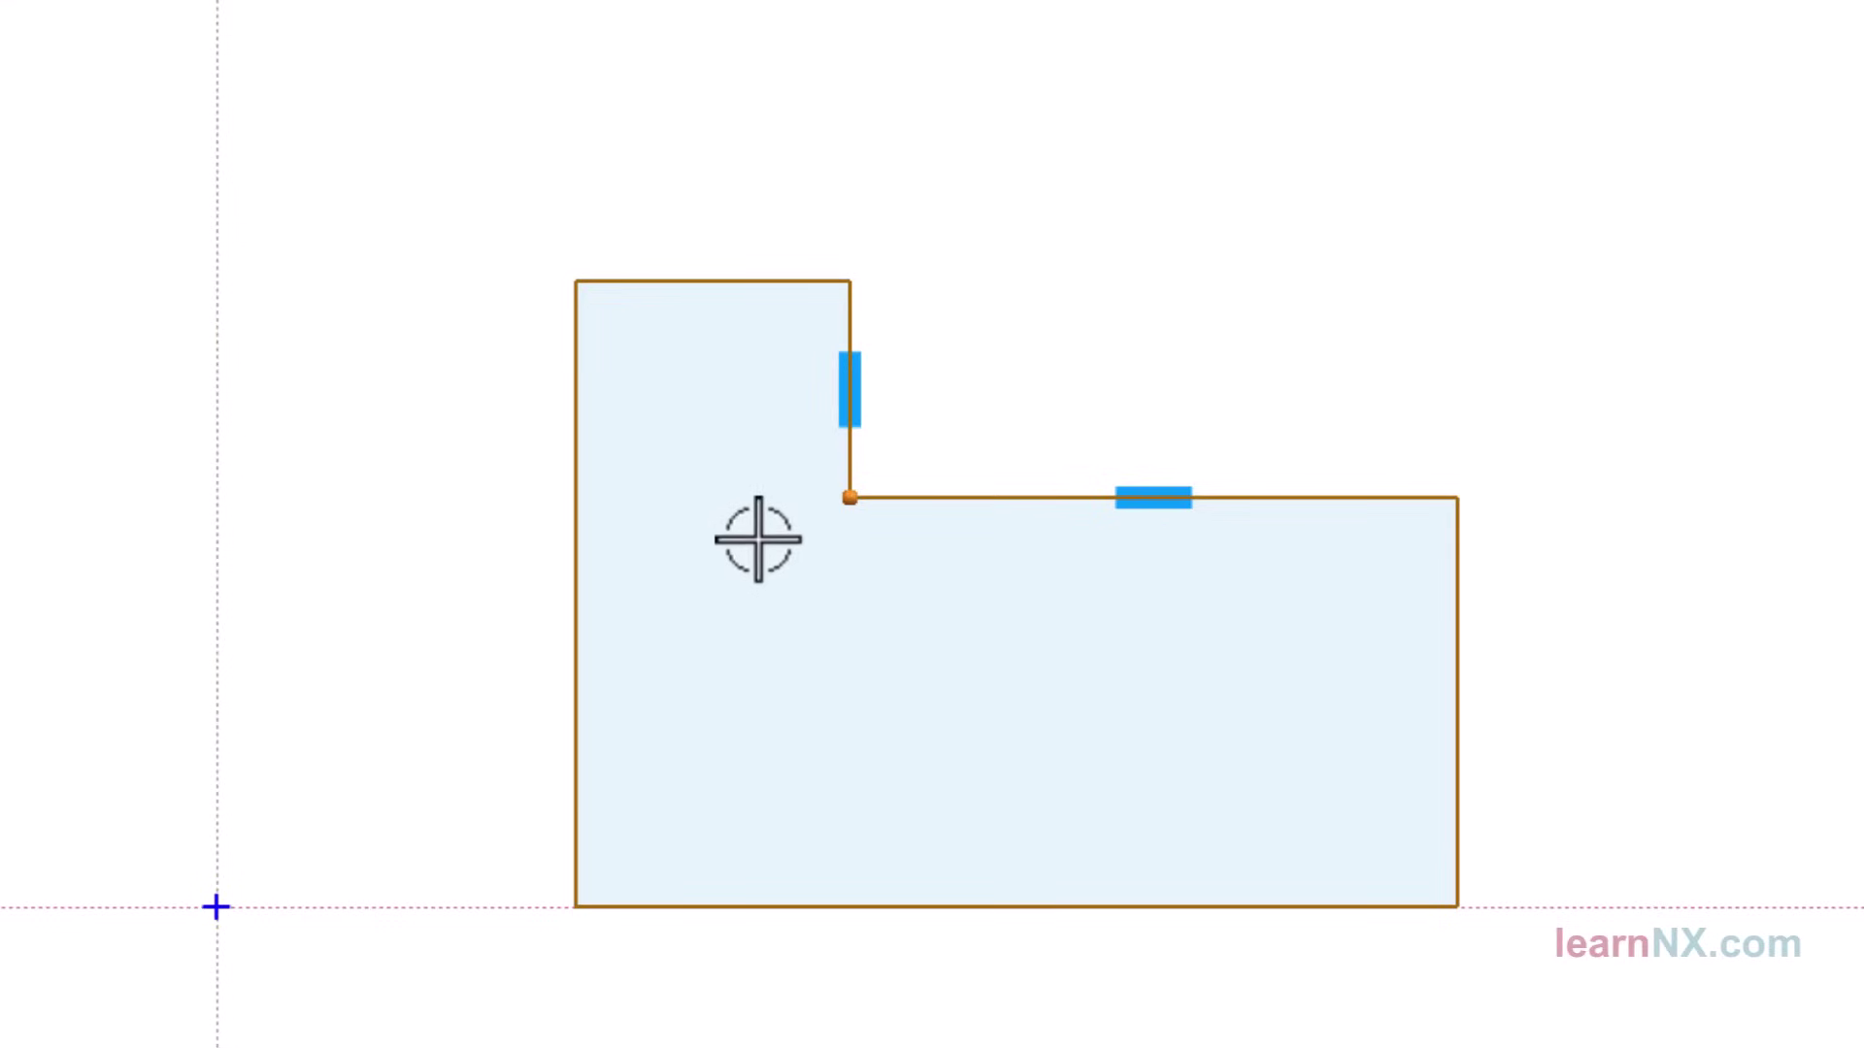
drag(849, 499, 998, 587)
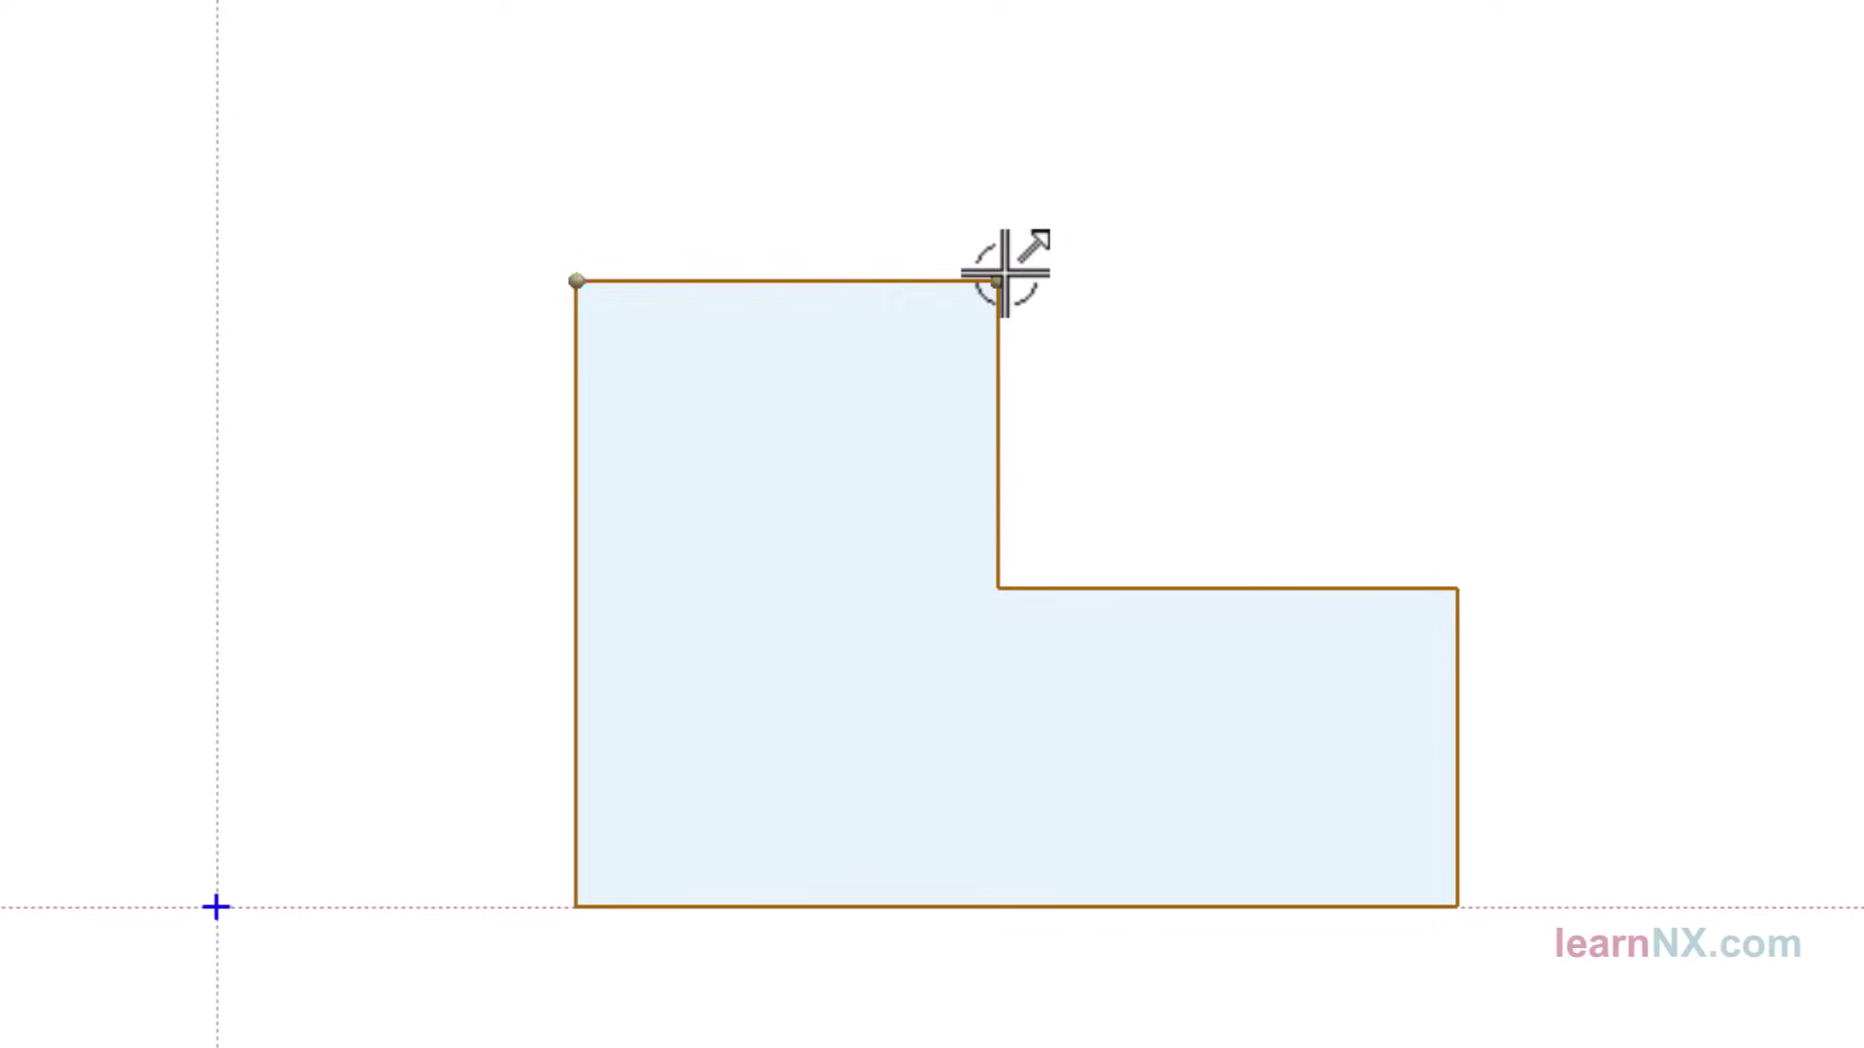
drag(1000, 277, 995, 232)
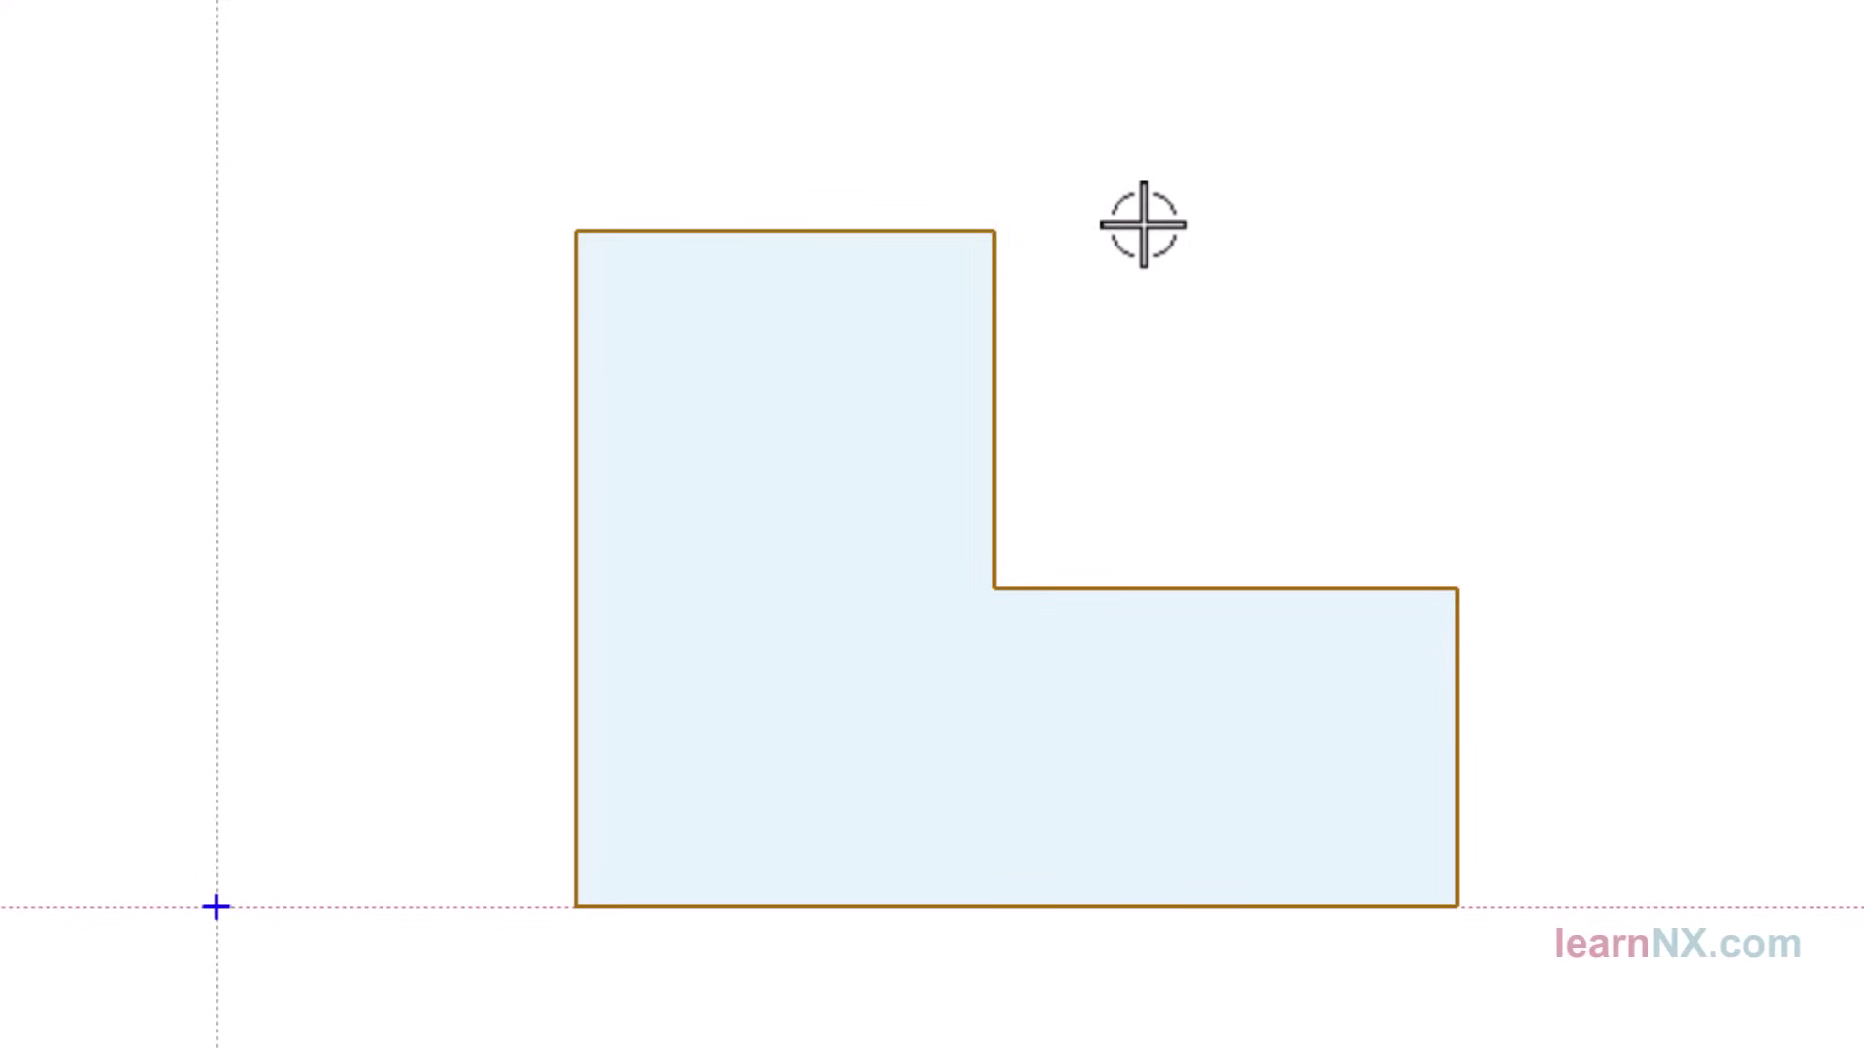
- Slant the step edge by moving its top corner, then return the edge to vertical
click(997, 231)
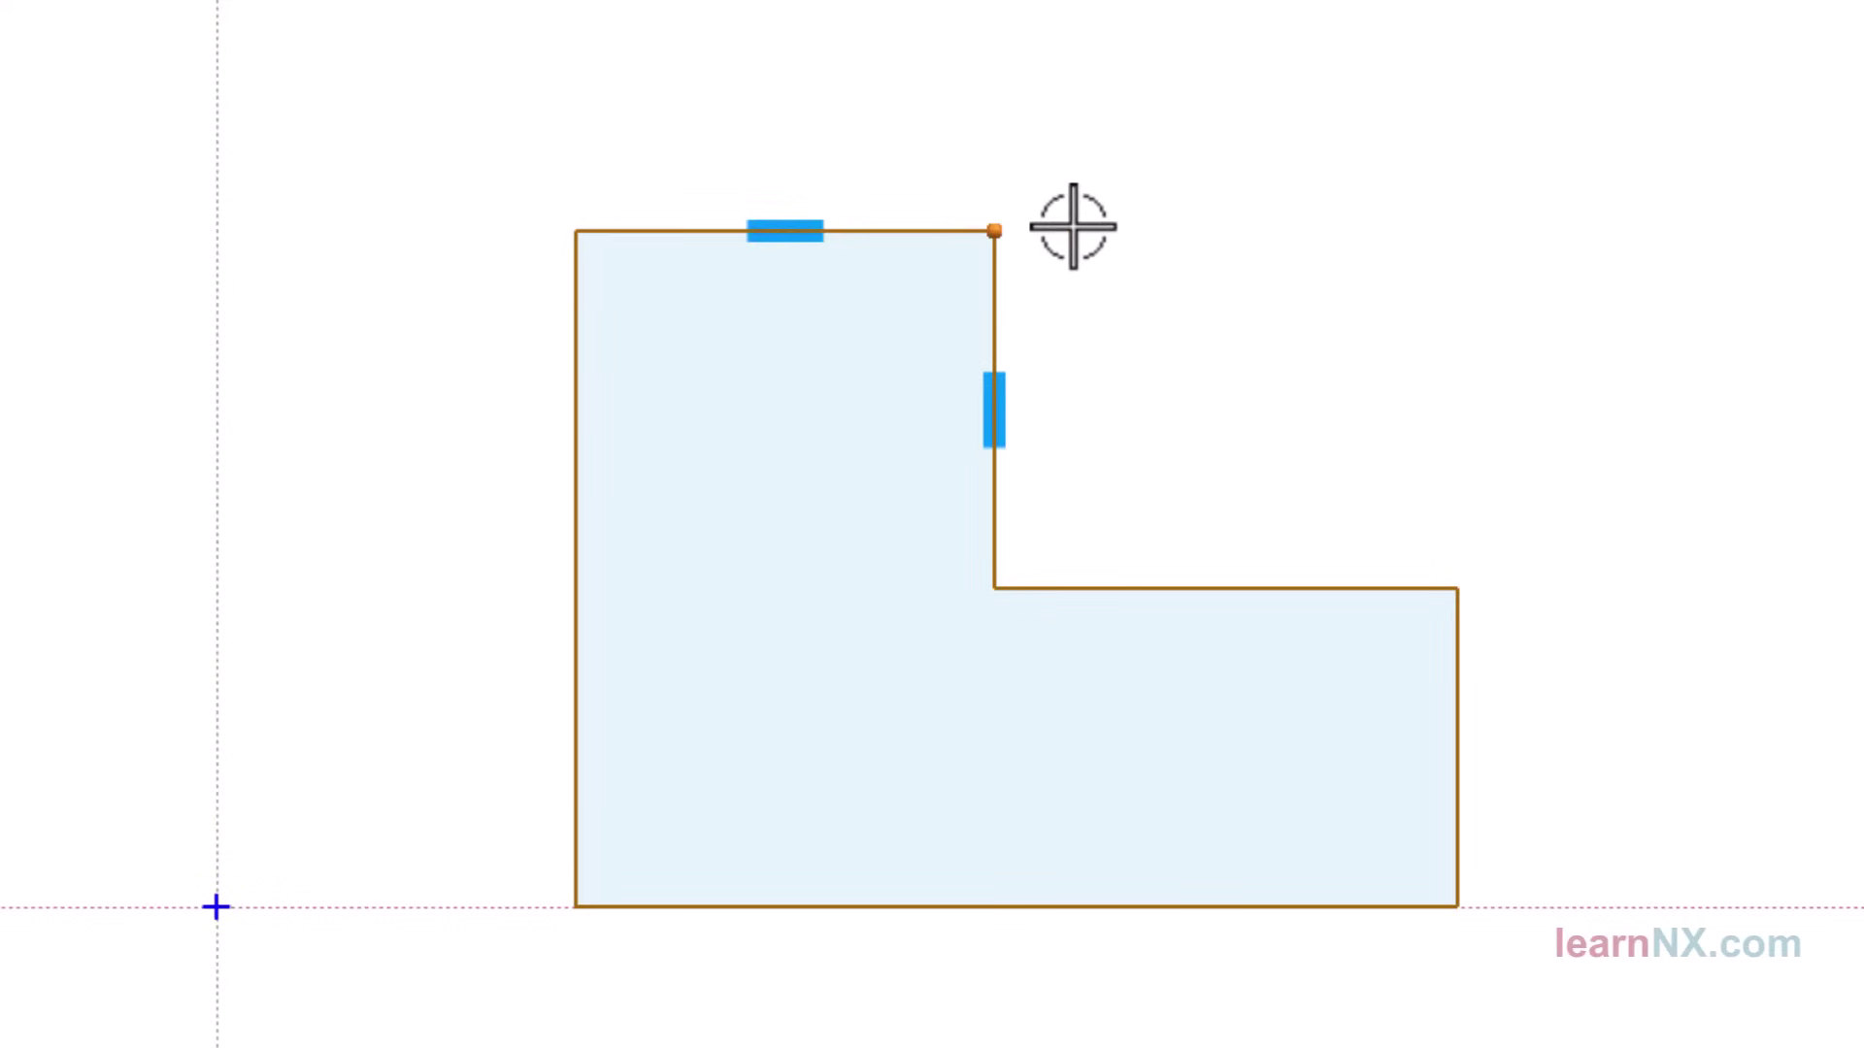
click(1013, 408)
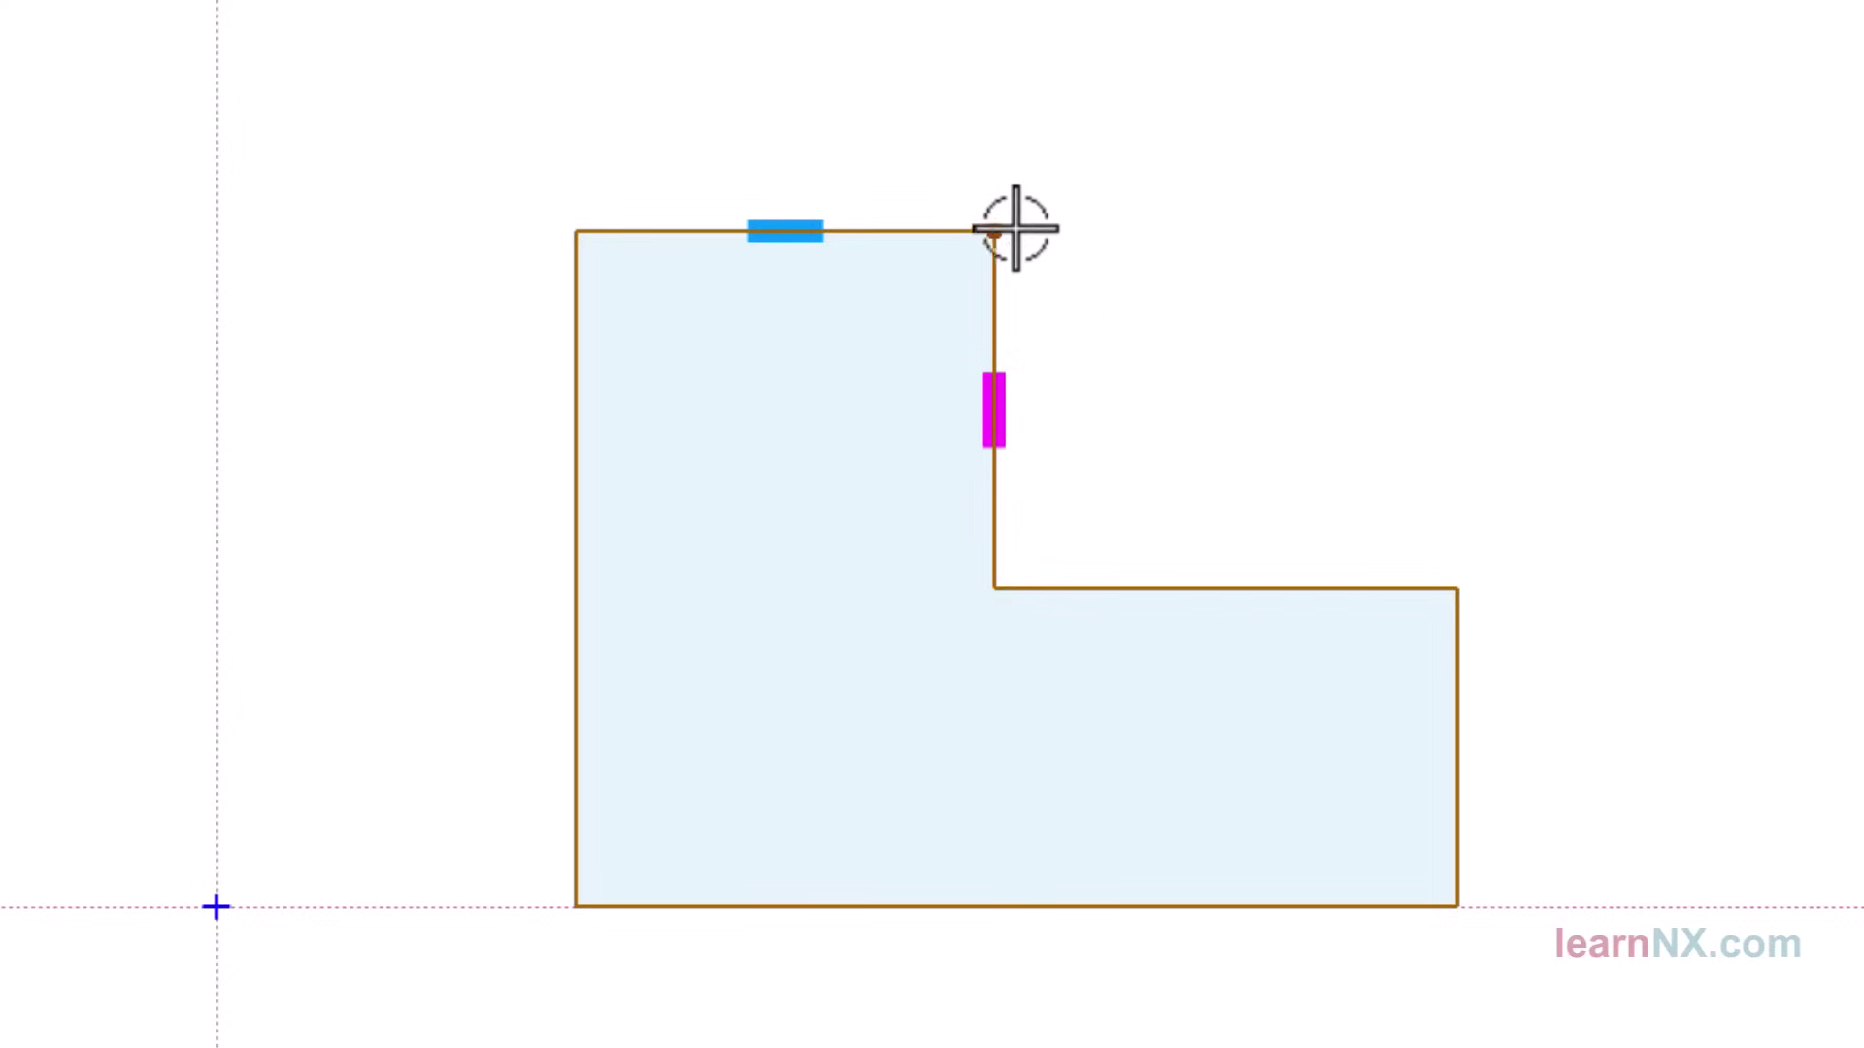
drag(997, 231, 869, 255)
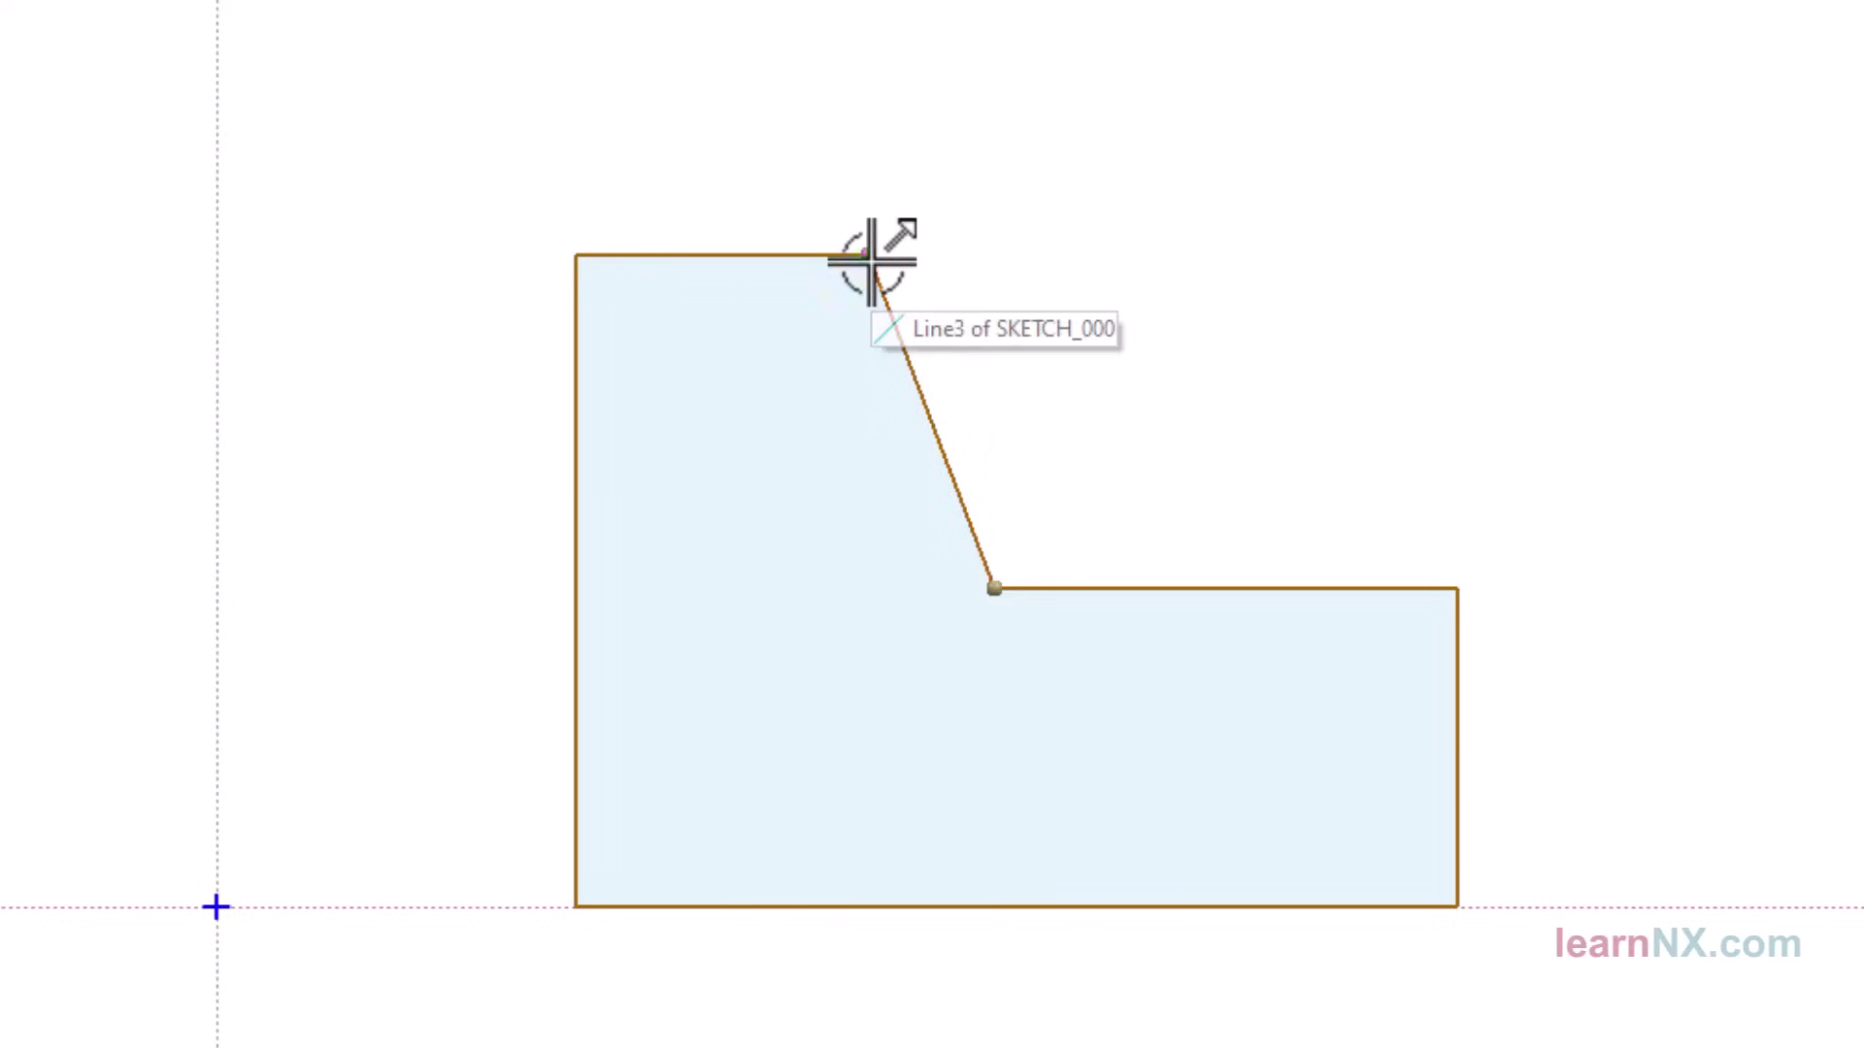
drag(870, 258, 994, 249)
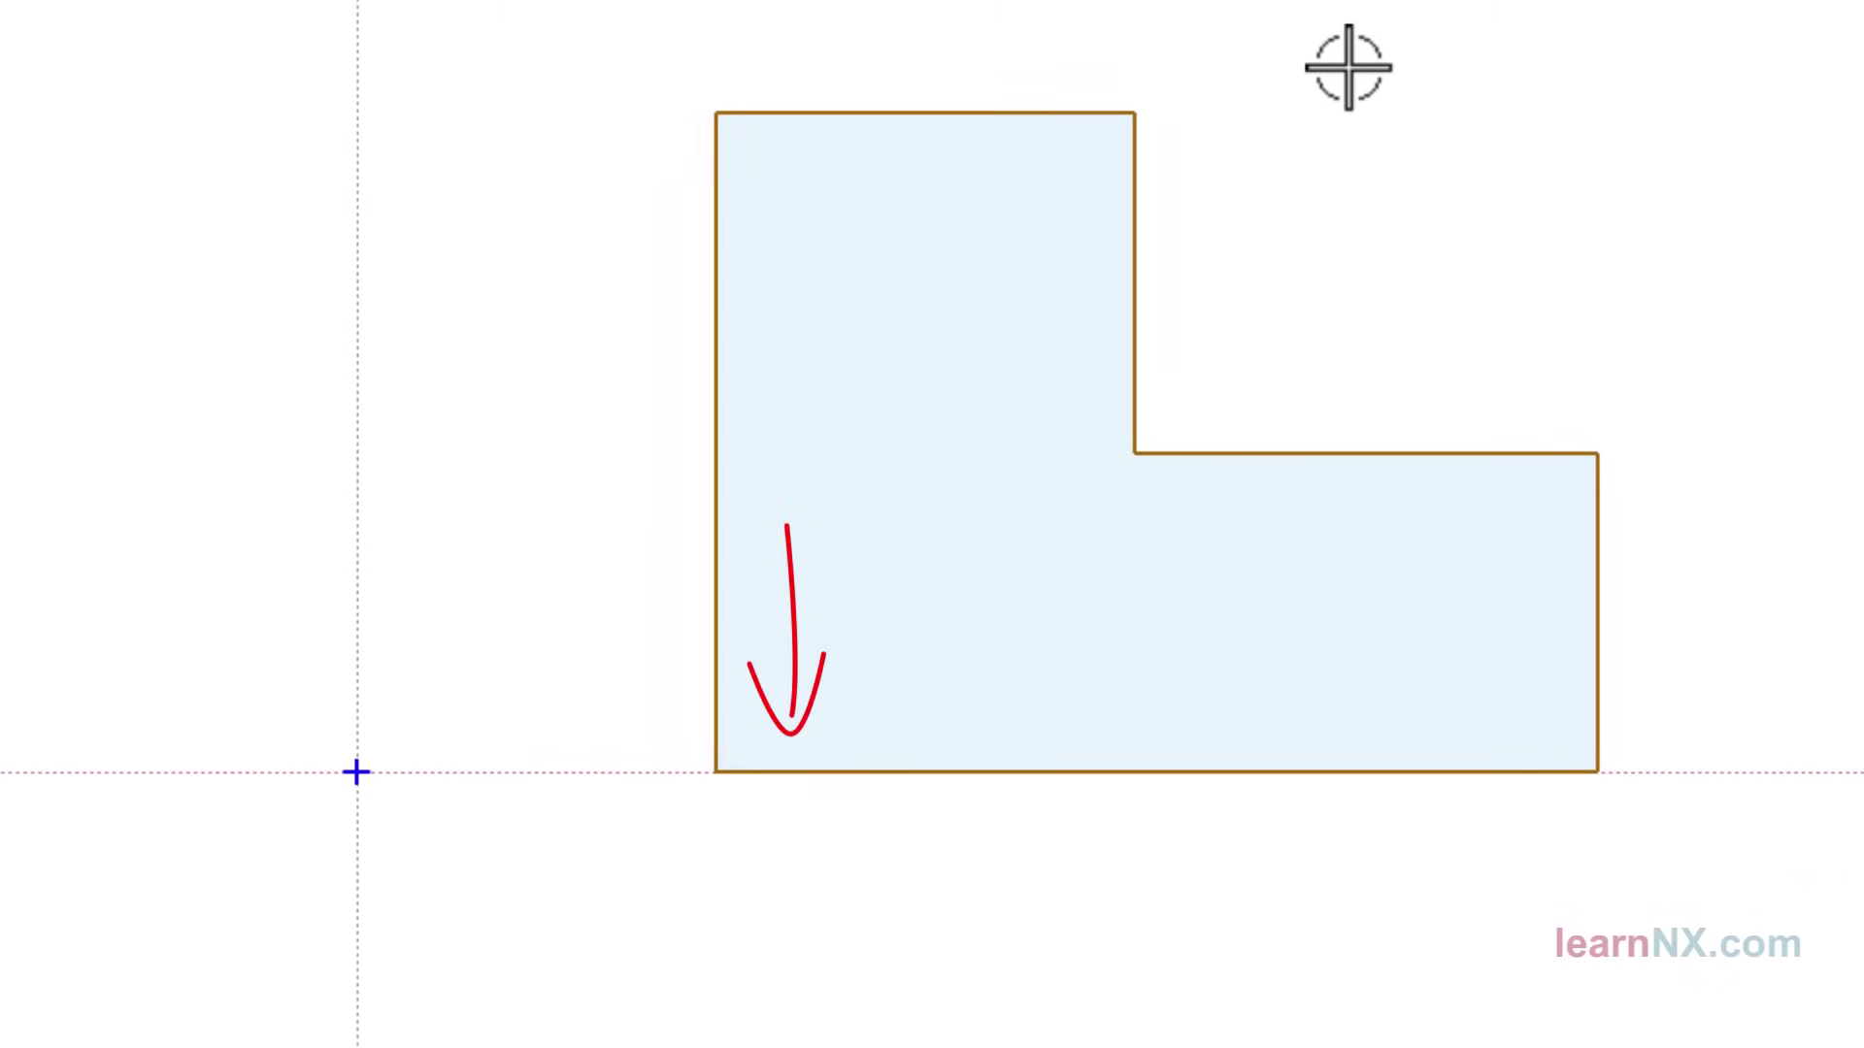
- Raise the profile's bottom edge and snap its bottom-left corner onto the sketch origin
click(1313, 773)
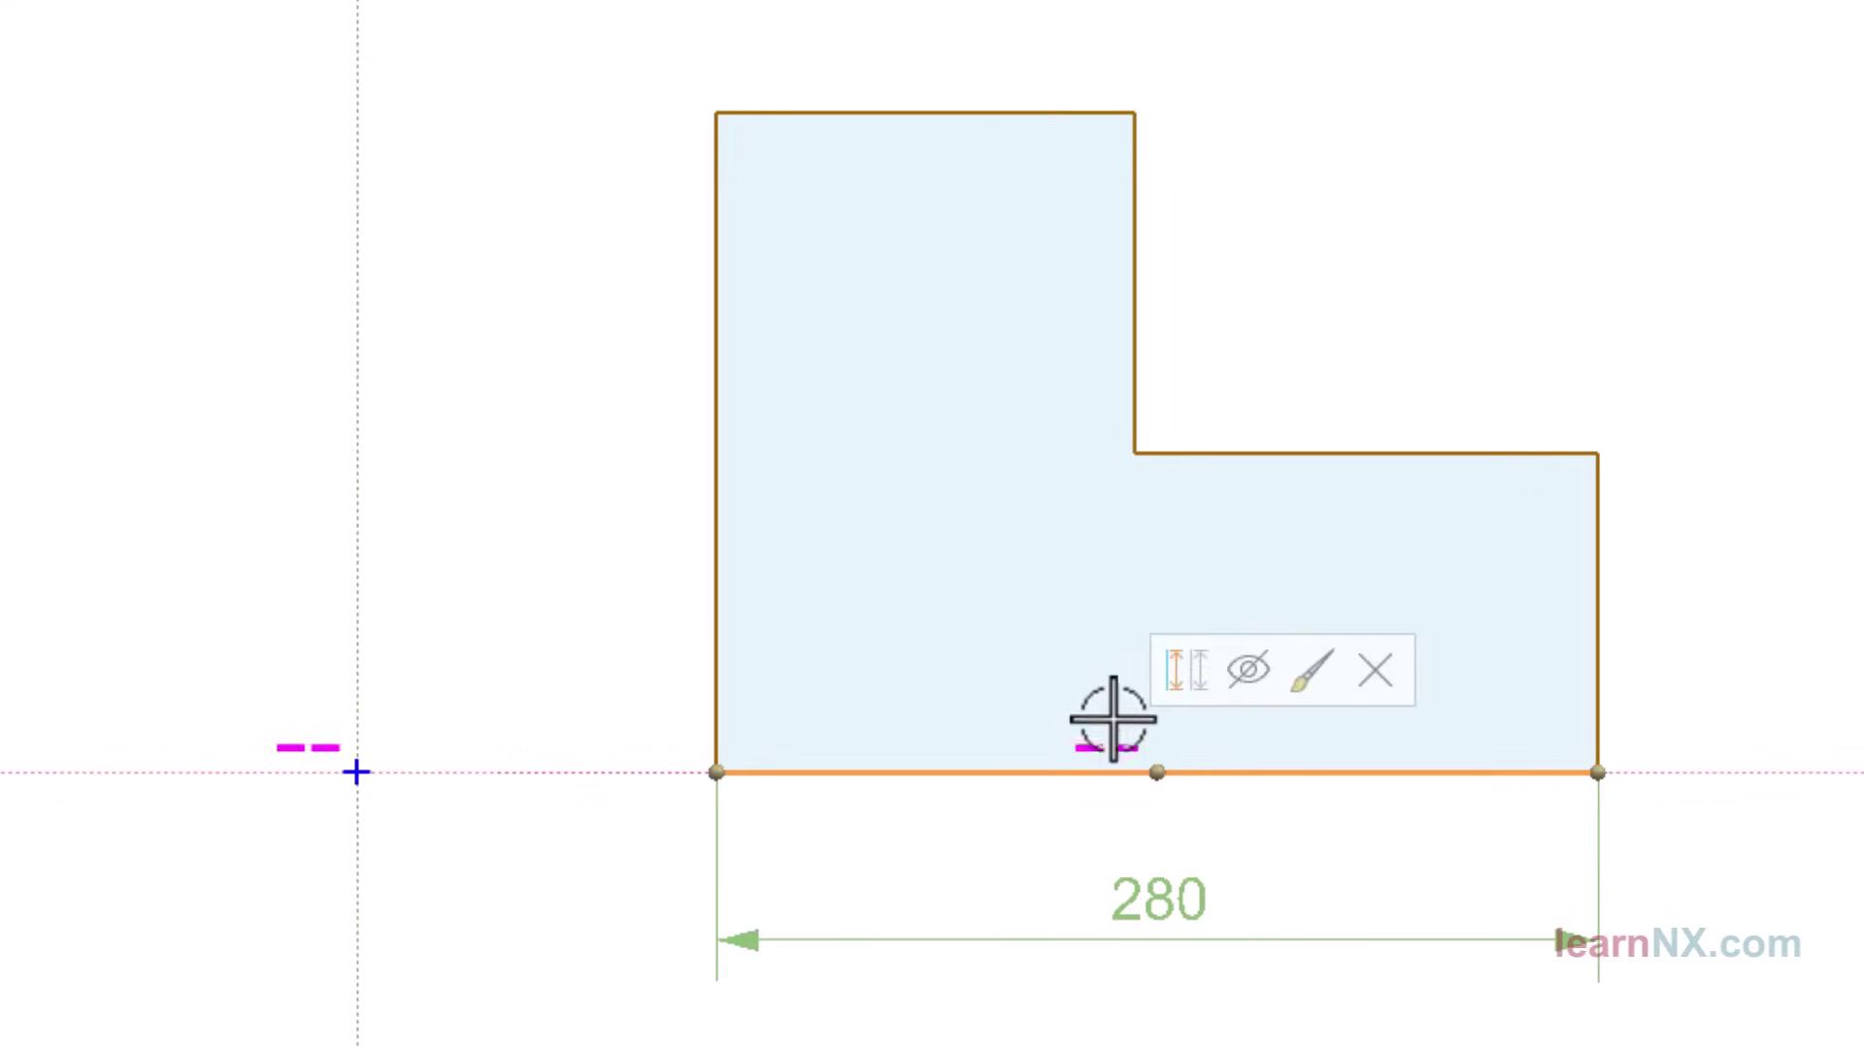
drag(956, 772, 941, 668)
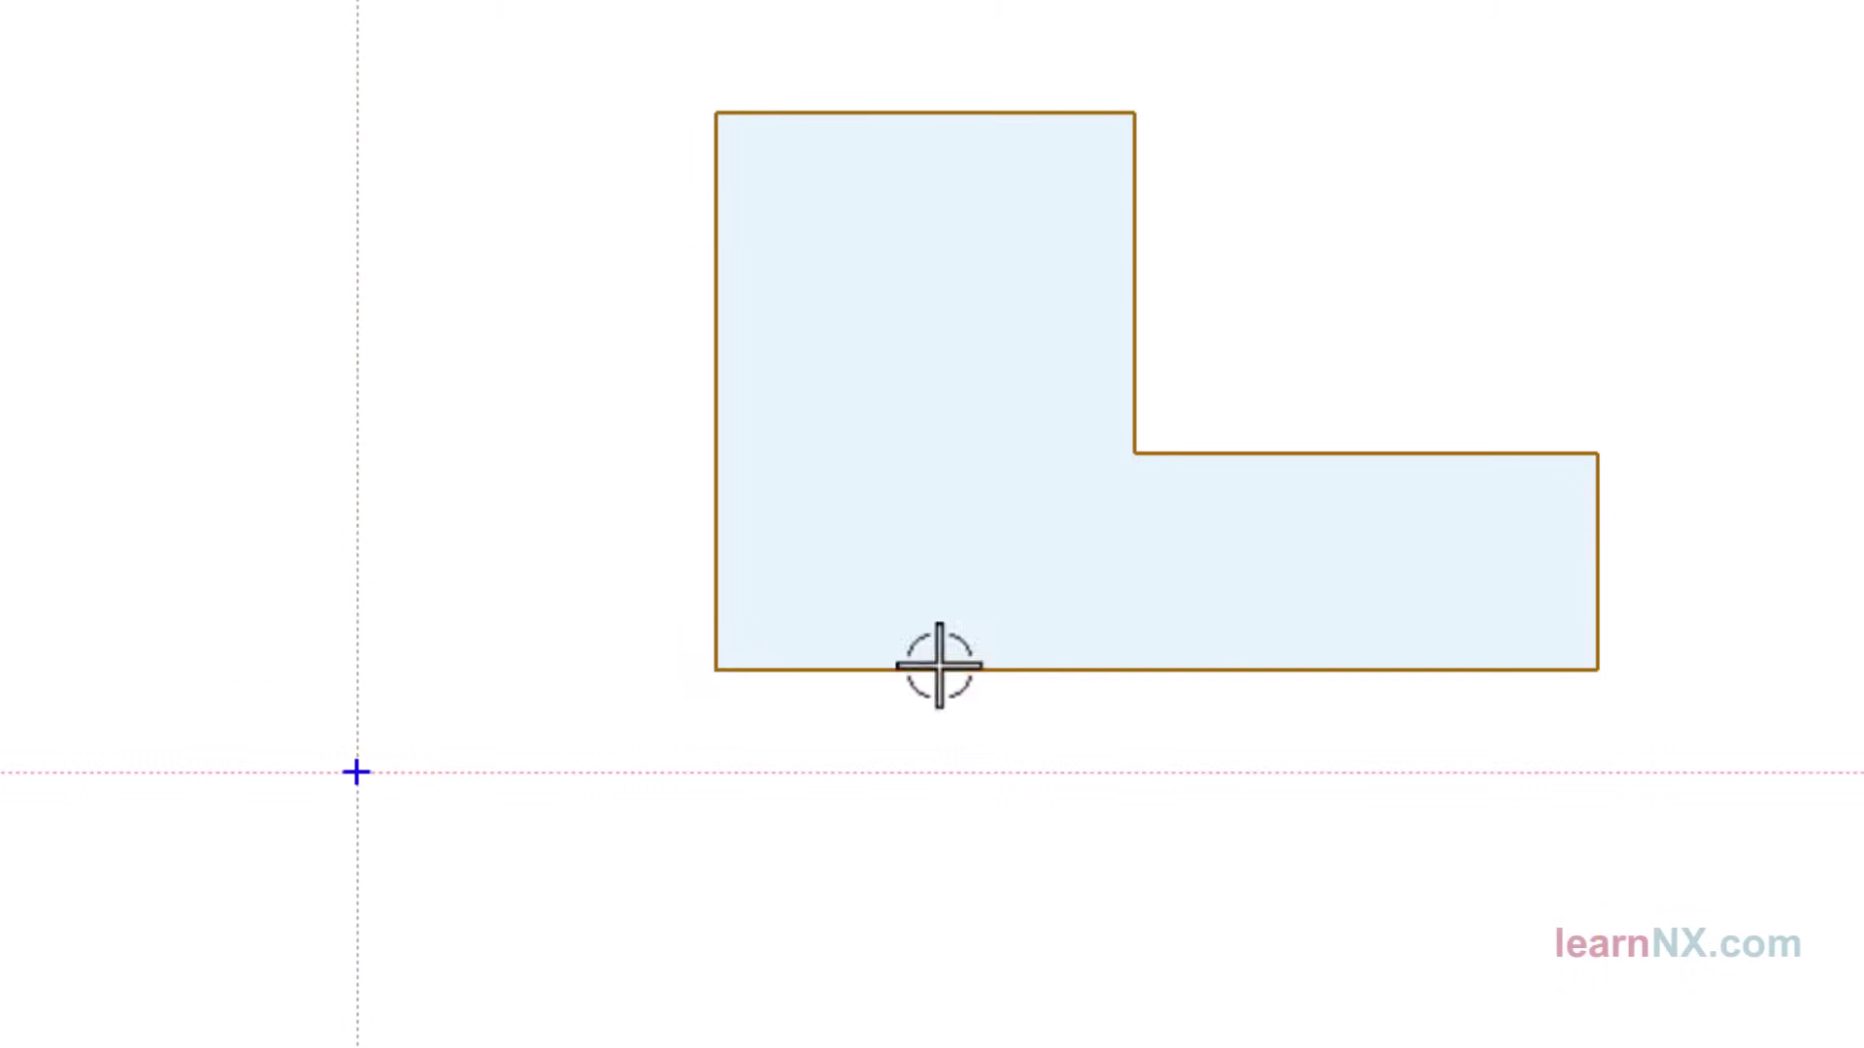
click(715, 669)
drag(715, 678, 358, 772)
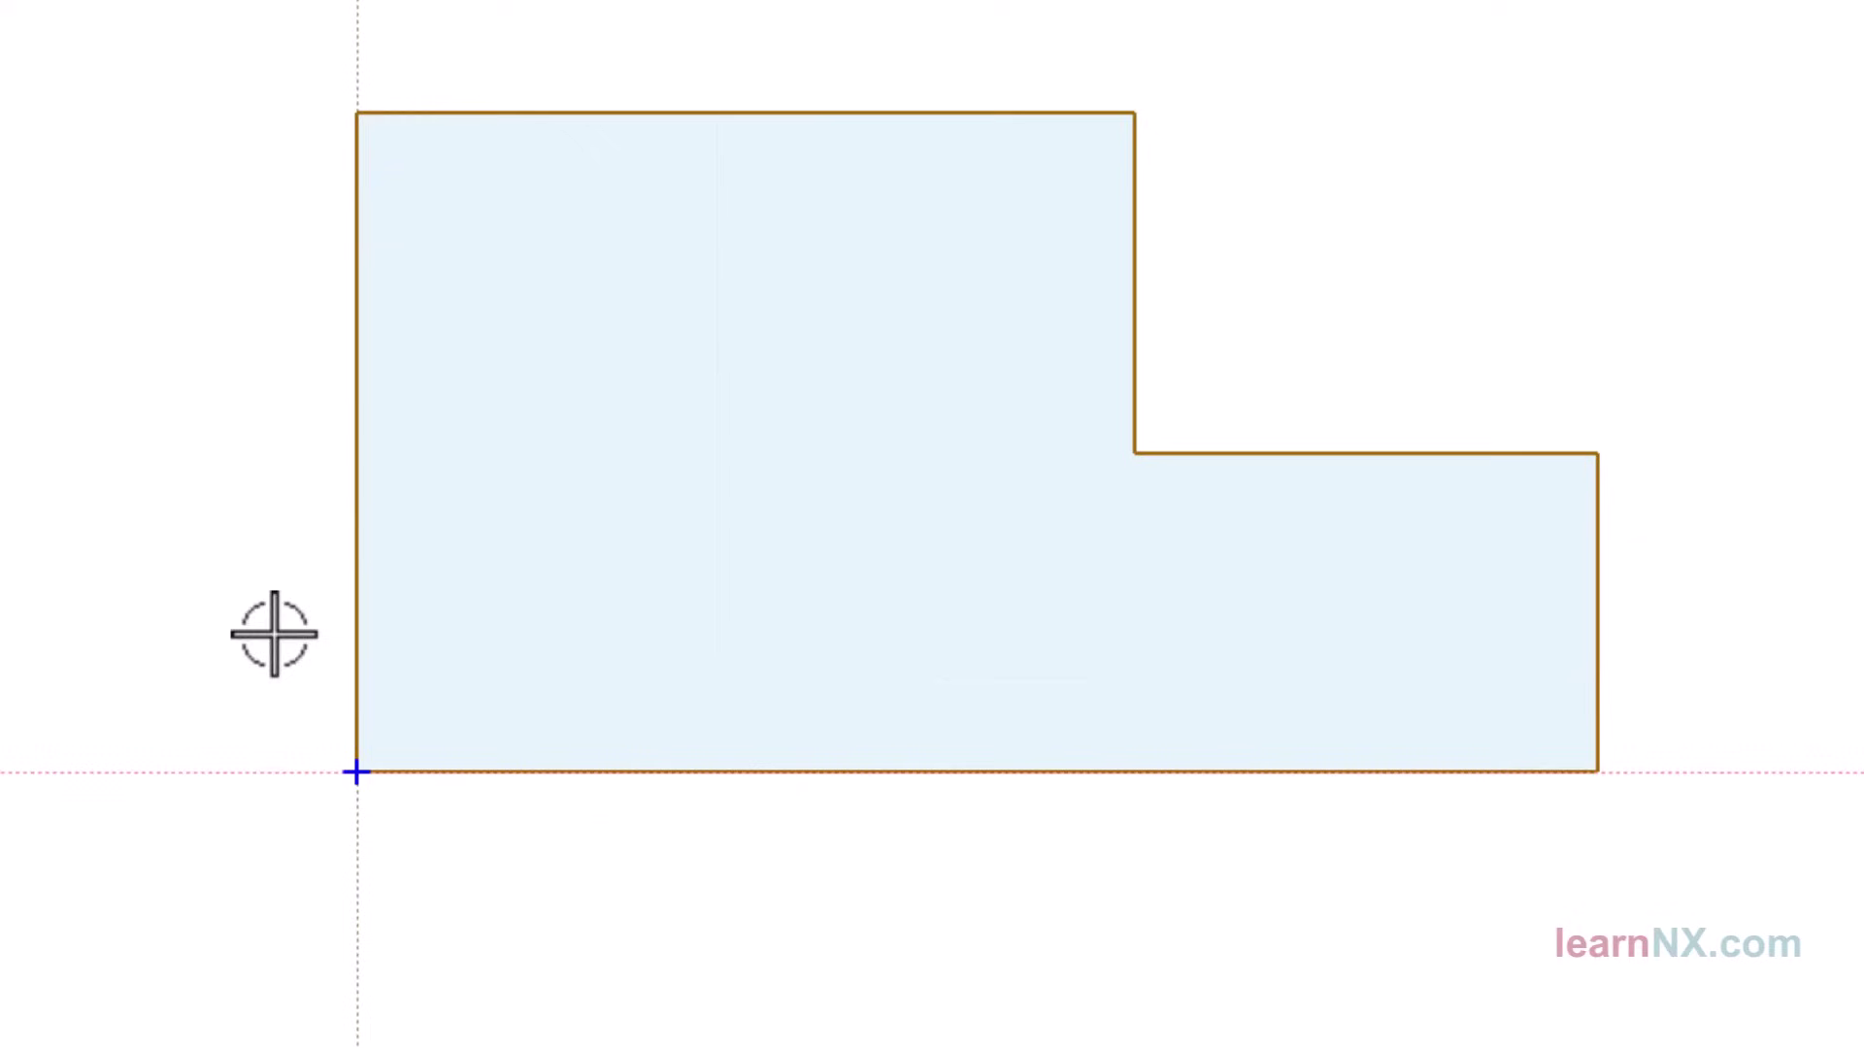
- Relax the corner's collinear relation and use Relax Relations to shift all sketch curves up-right
click(356, 772)
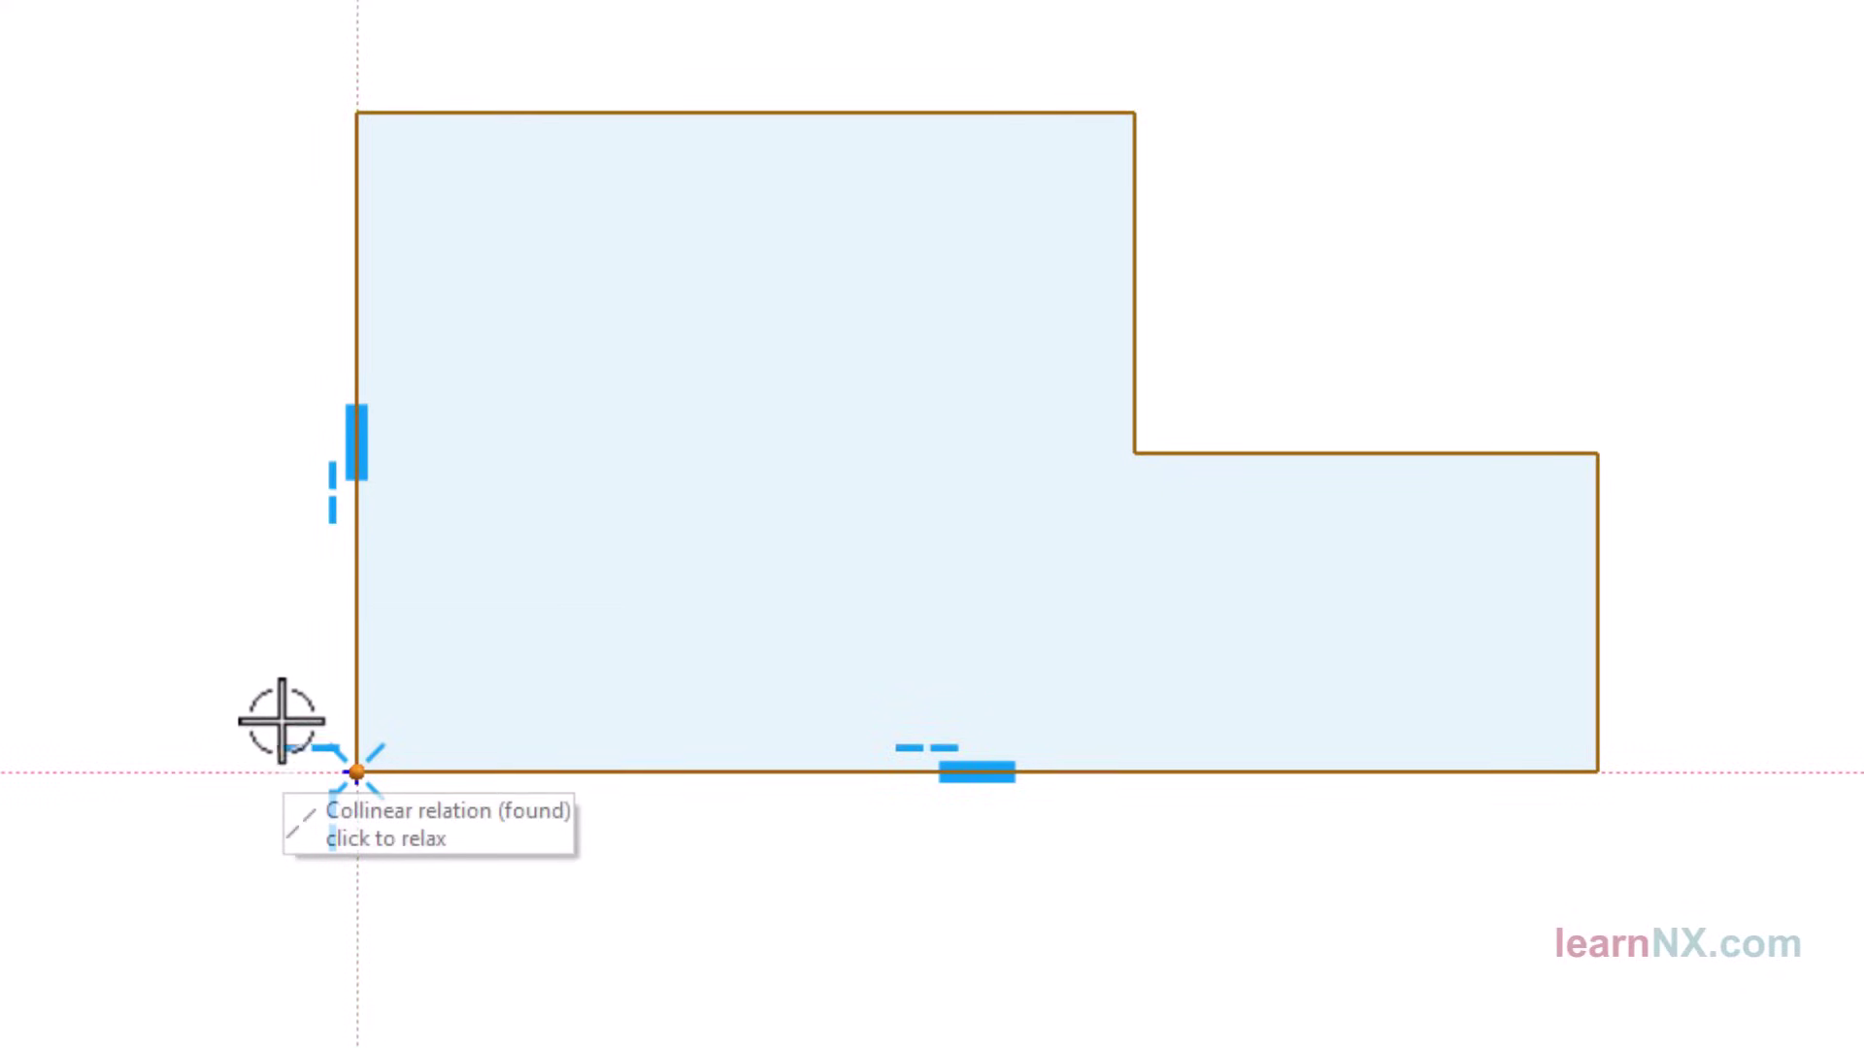
click(267, 748)
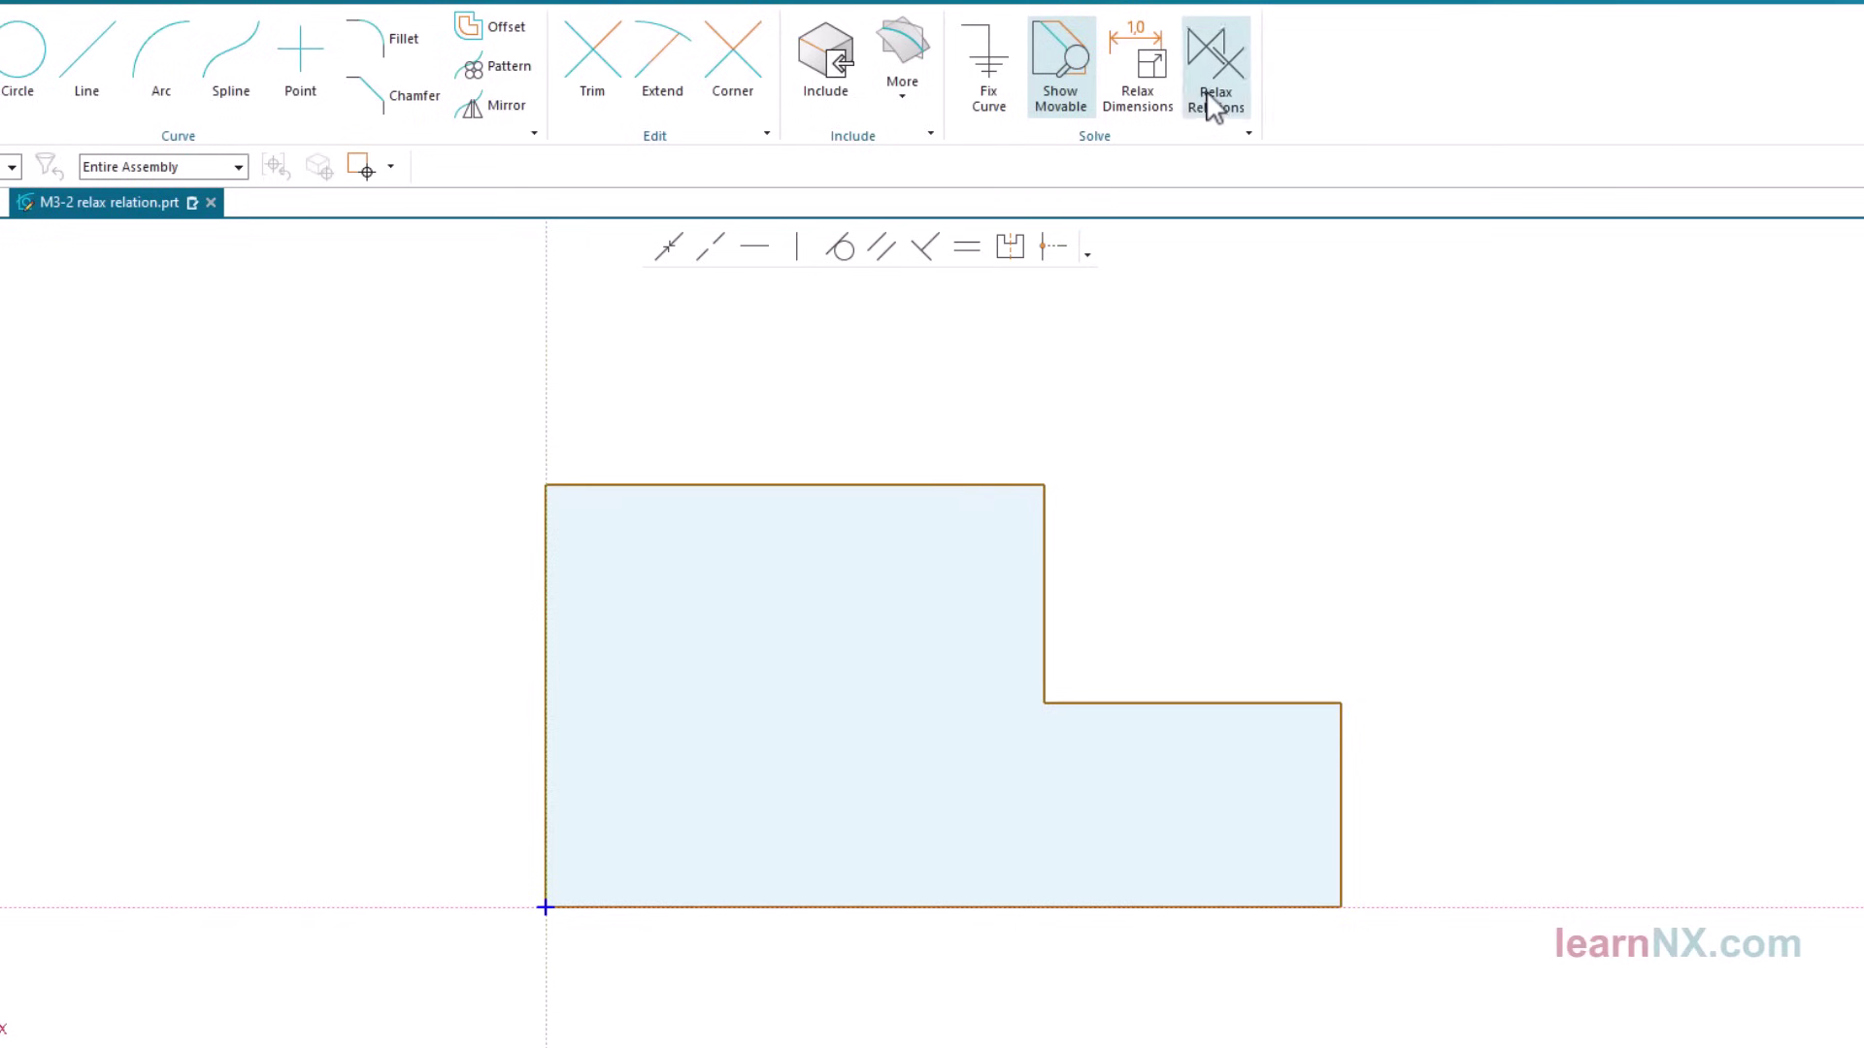
click(1207, 92)
mouse_move(1465, 357)
mouse_down()
mouse_move(1061, 624)
mouse_move(349, 971)
mouse_up()
drag(644, 905, 782, 773)
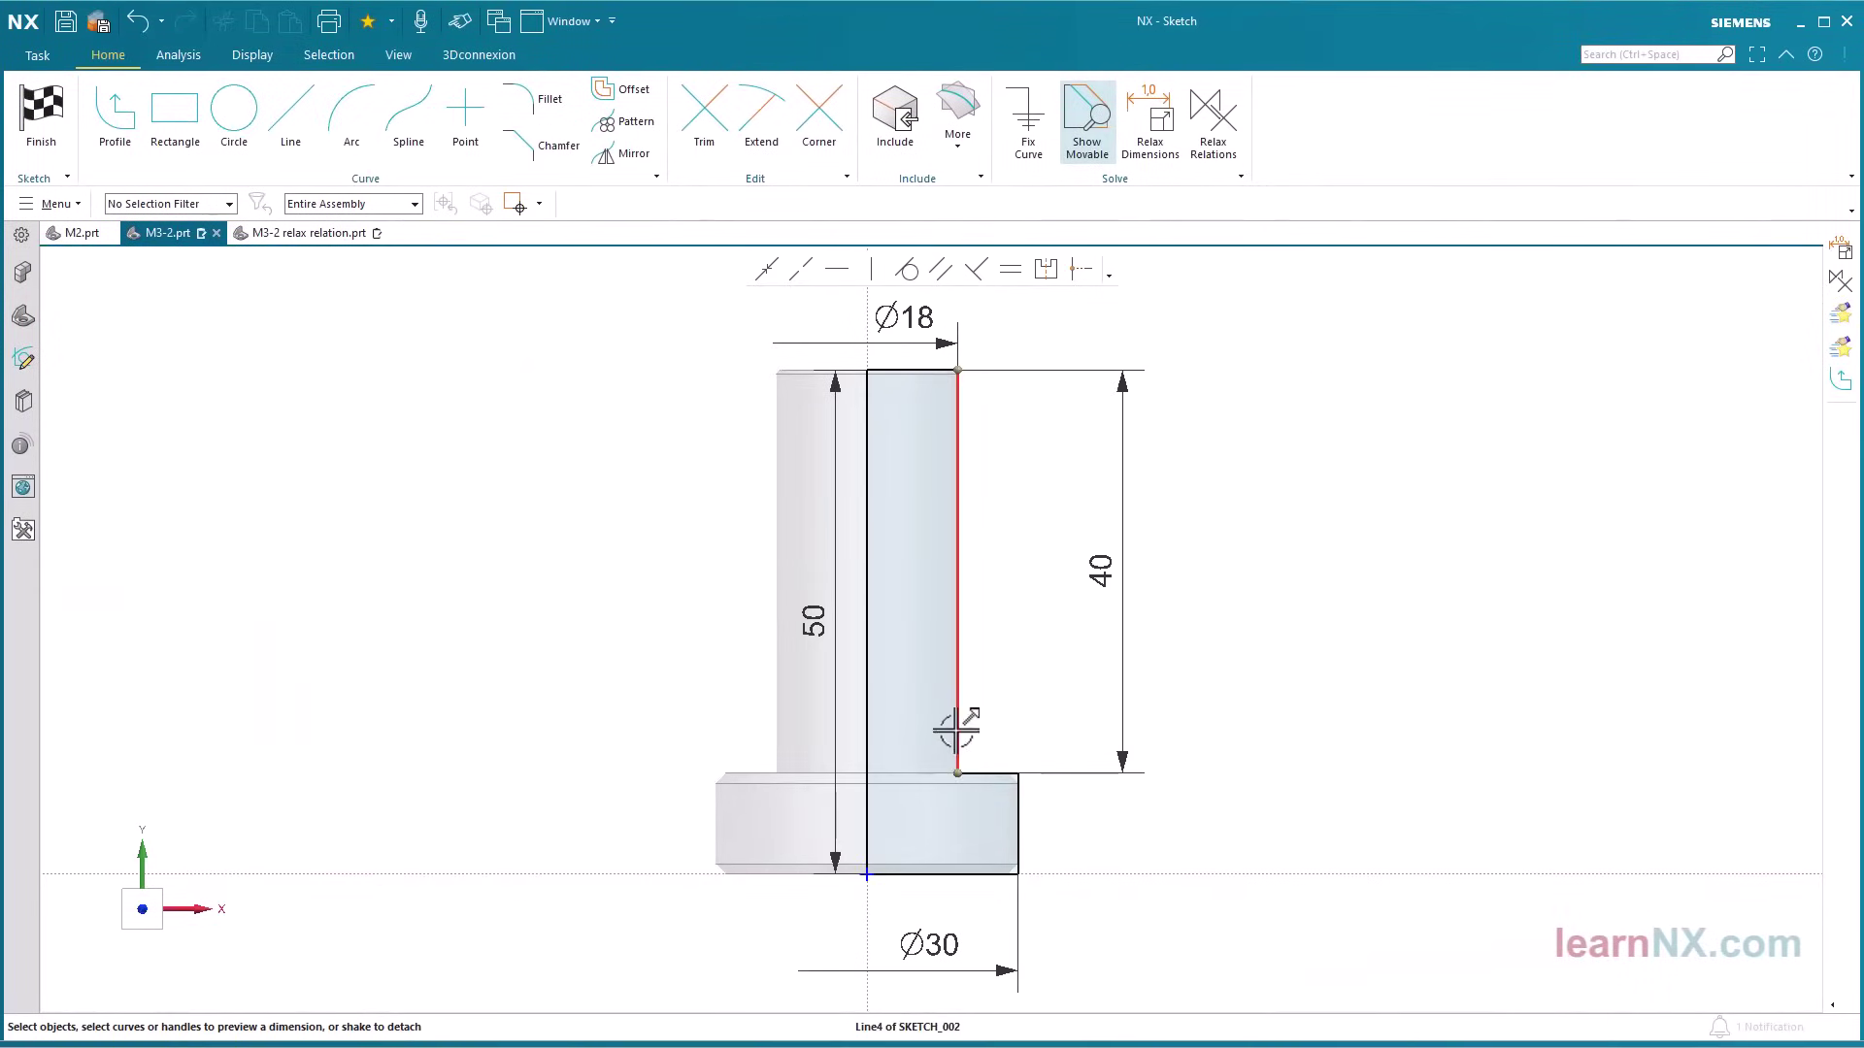
click(959, 772)
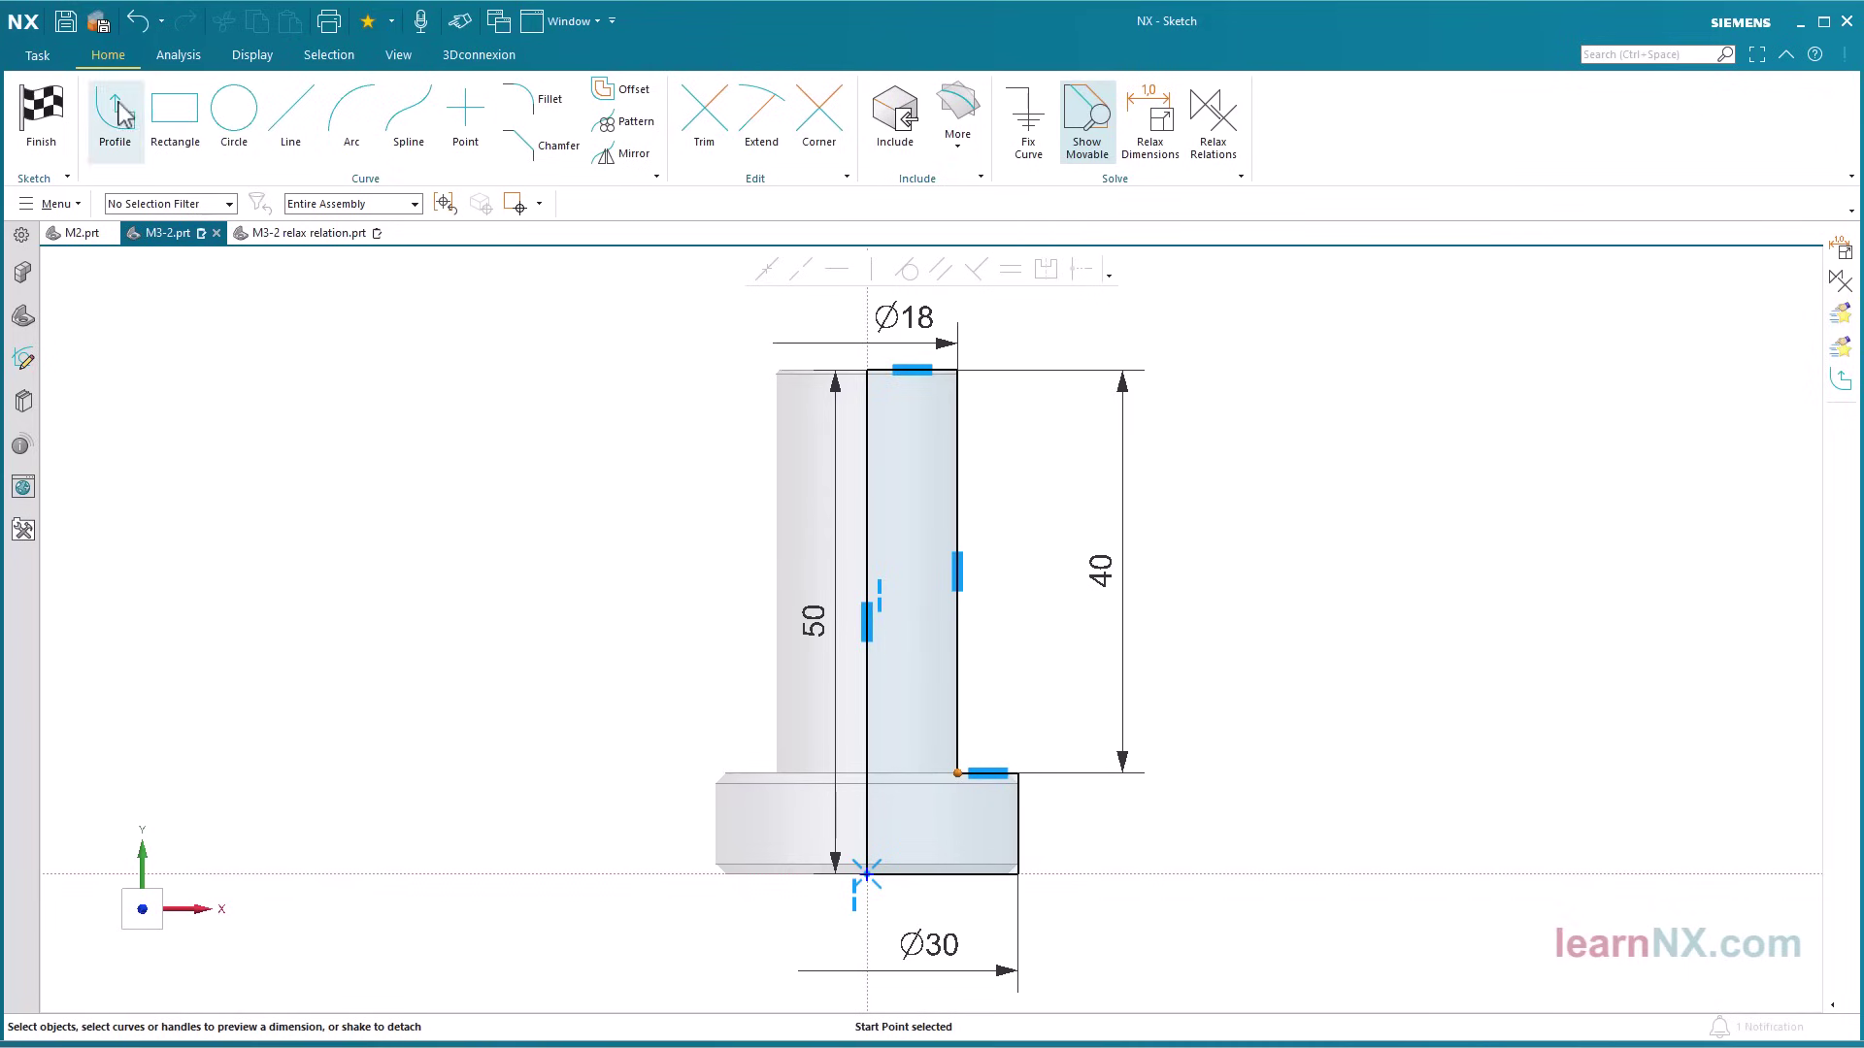
click(39, 55)
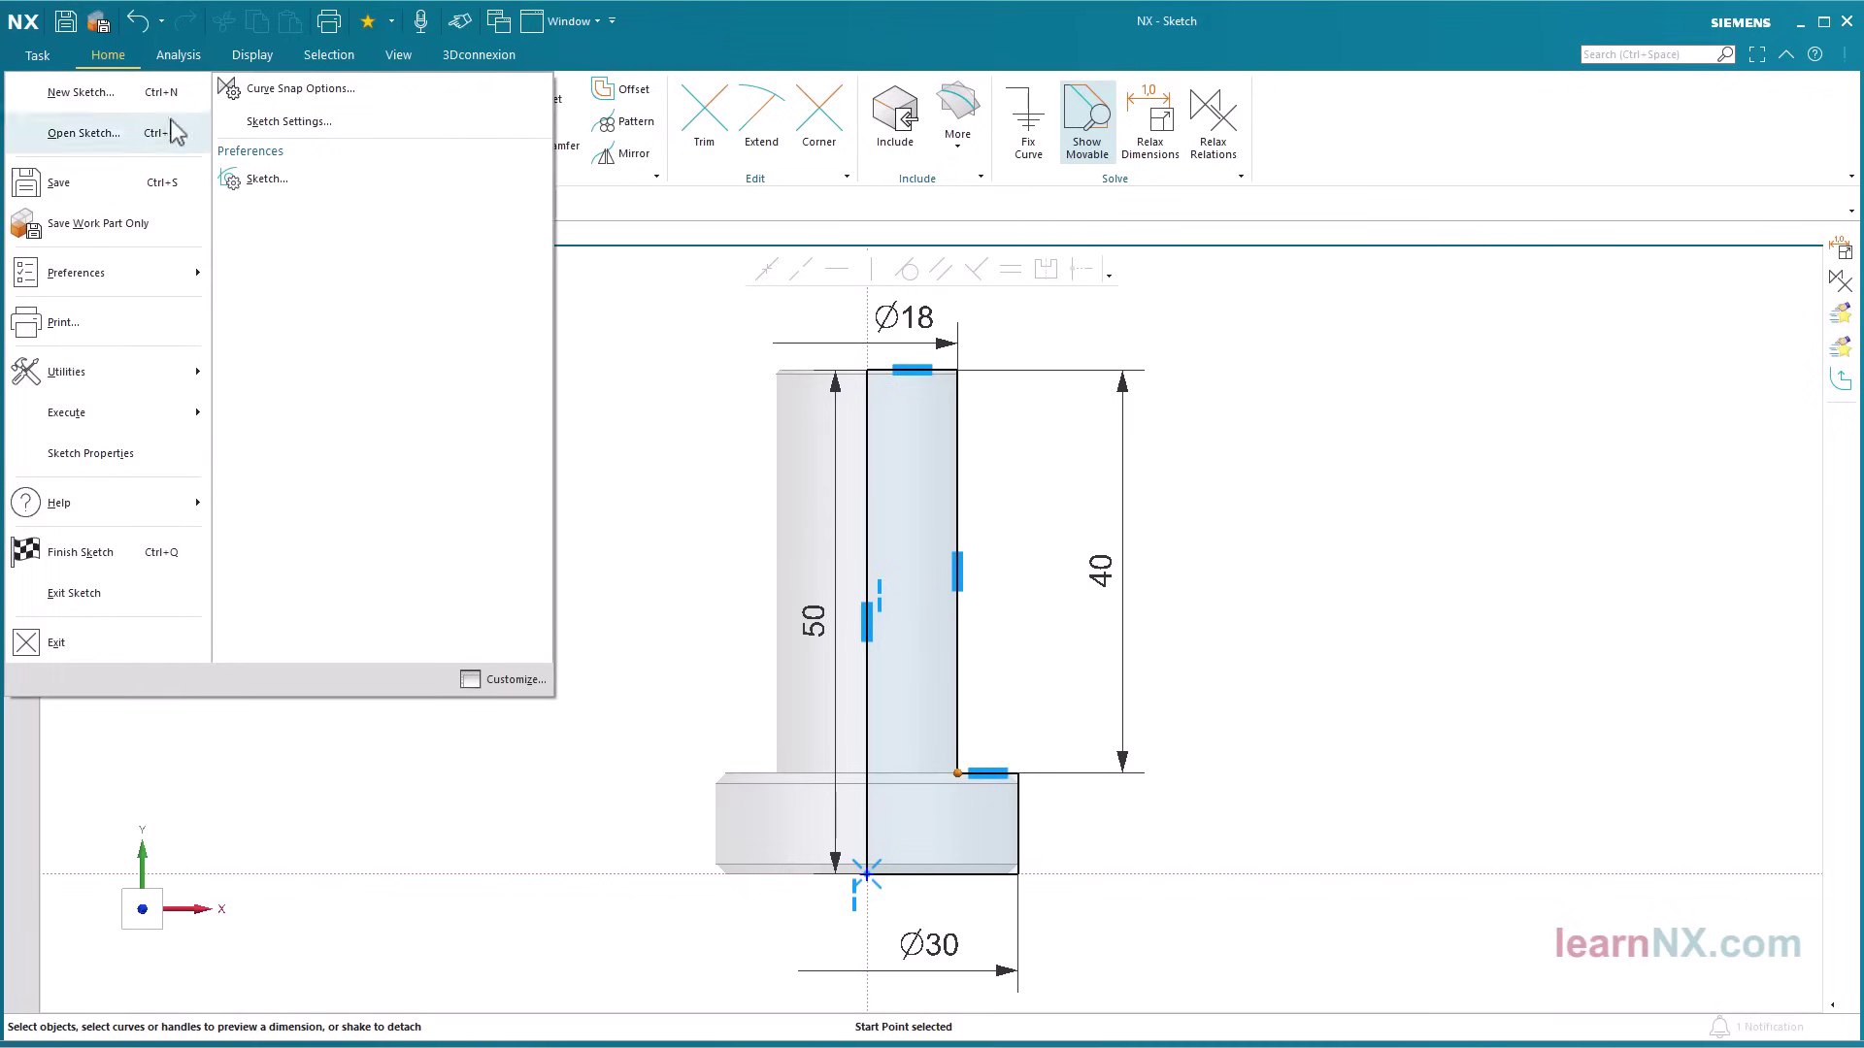
click(281, 121)
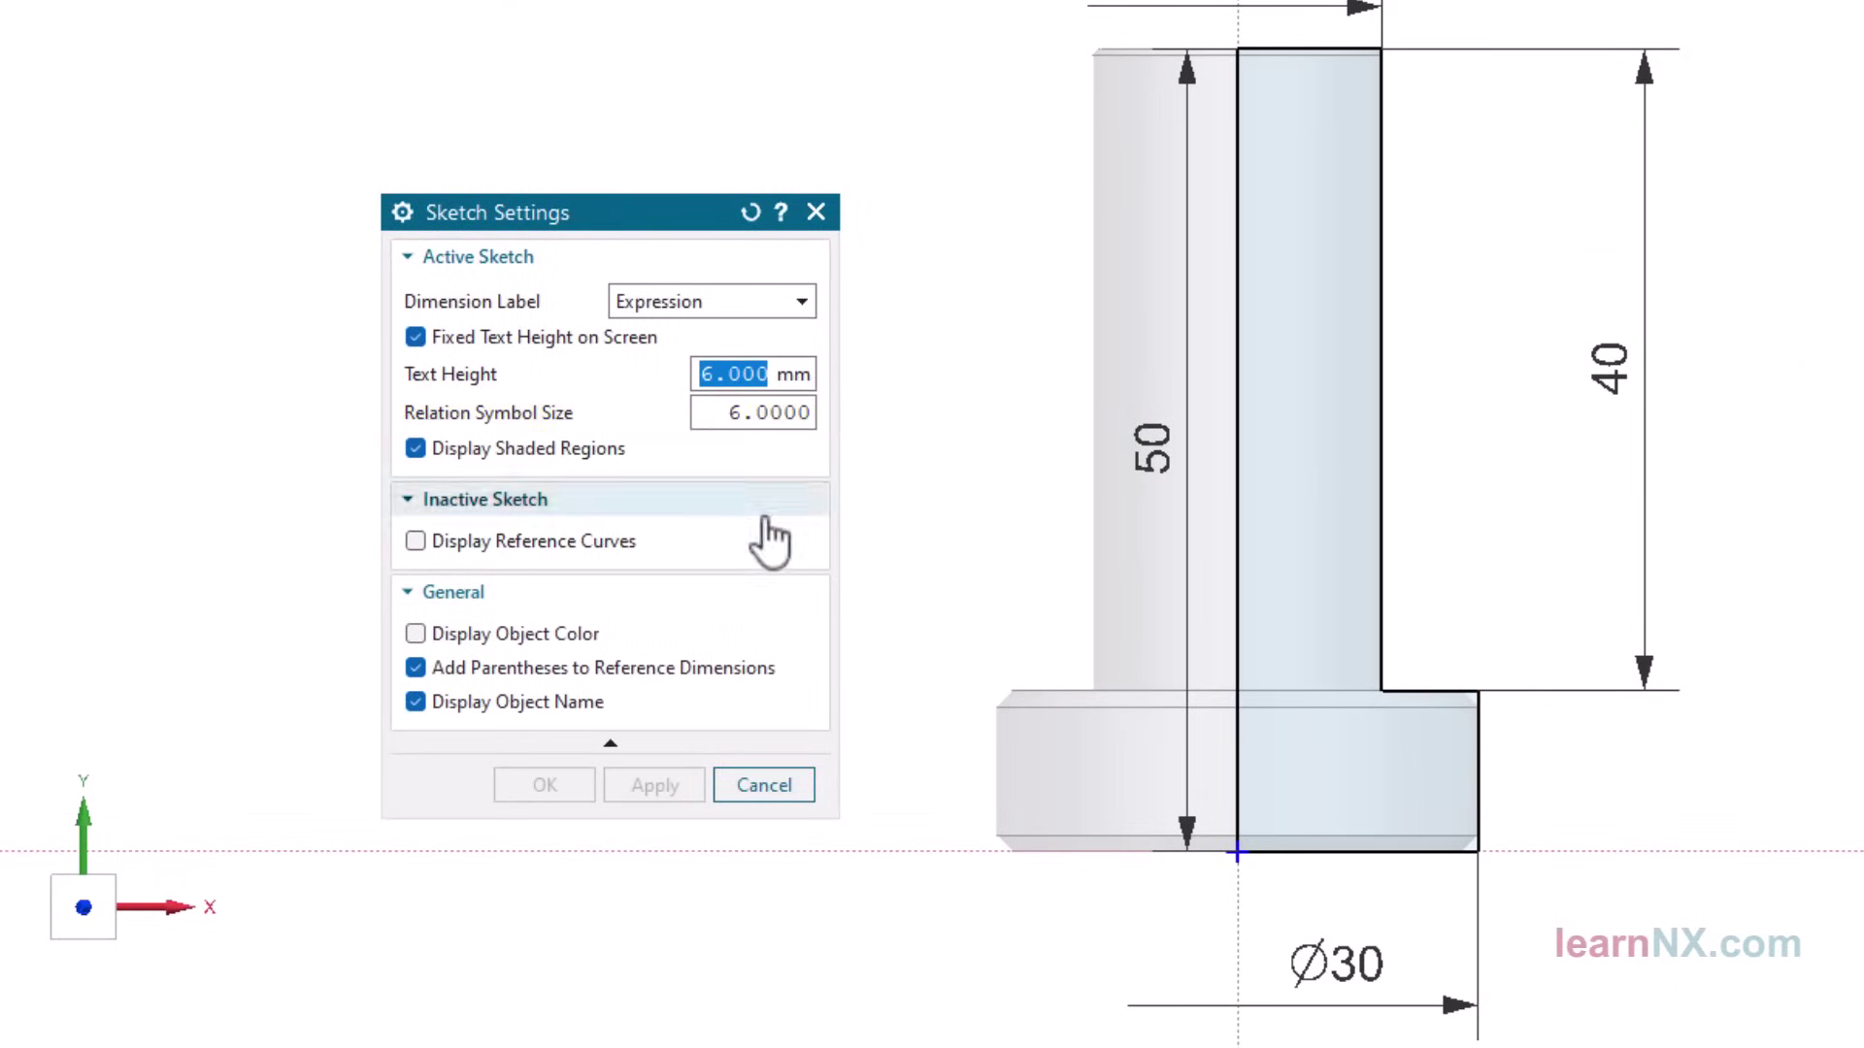
click(784, 784)
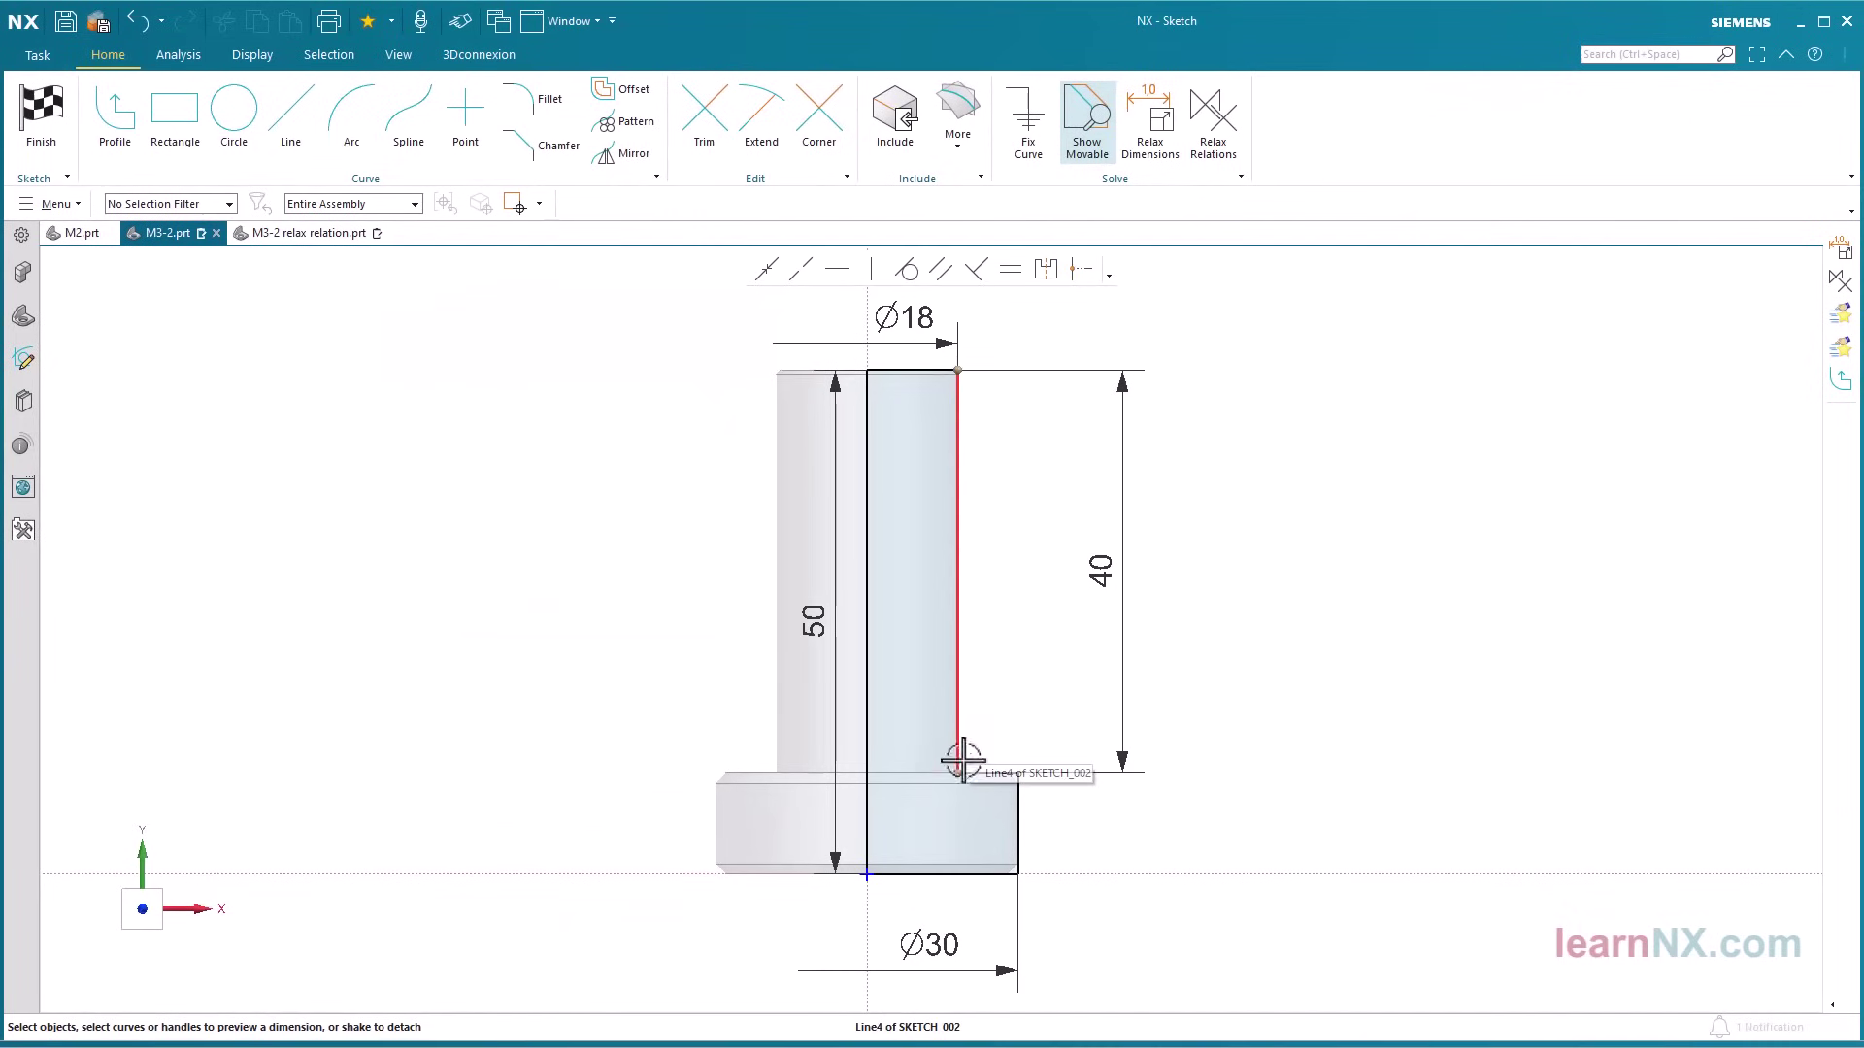
- Delete the right shaft line's vertical relation and drag its bottom endpoint to tilt the edge
click(959, 773)
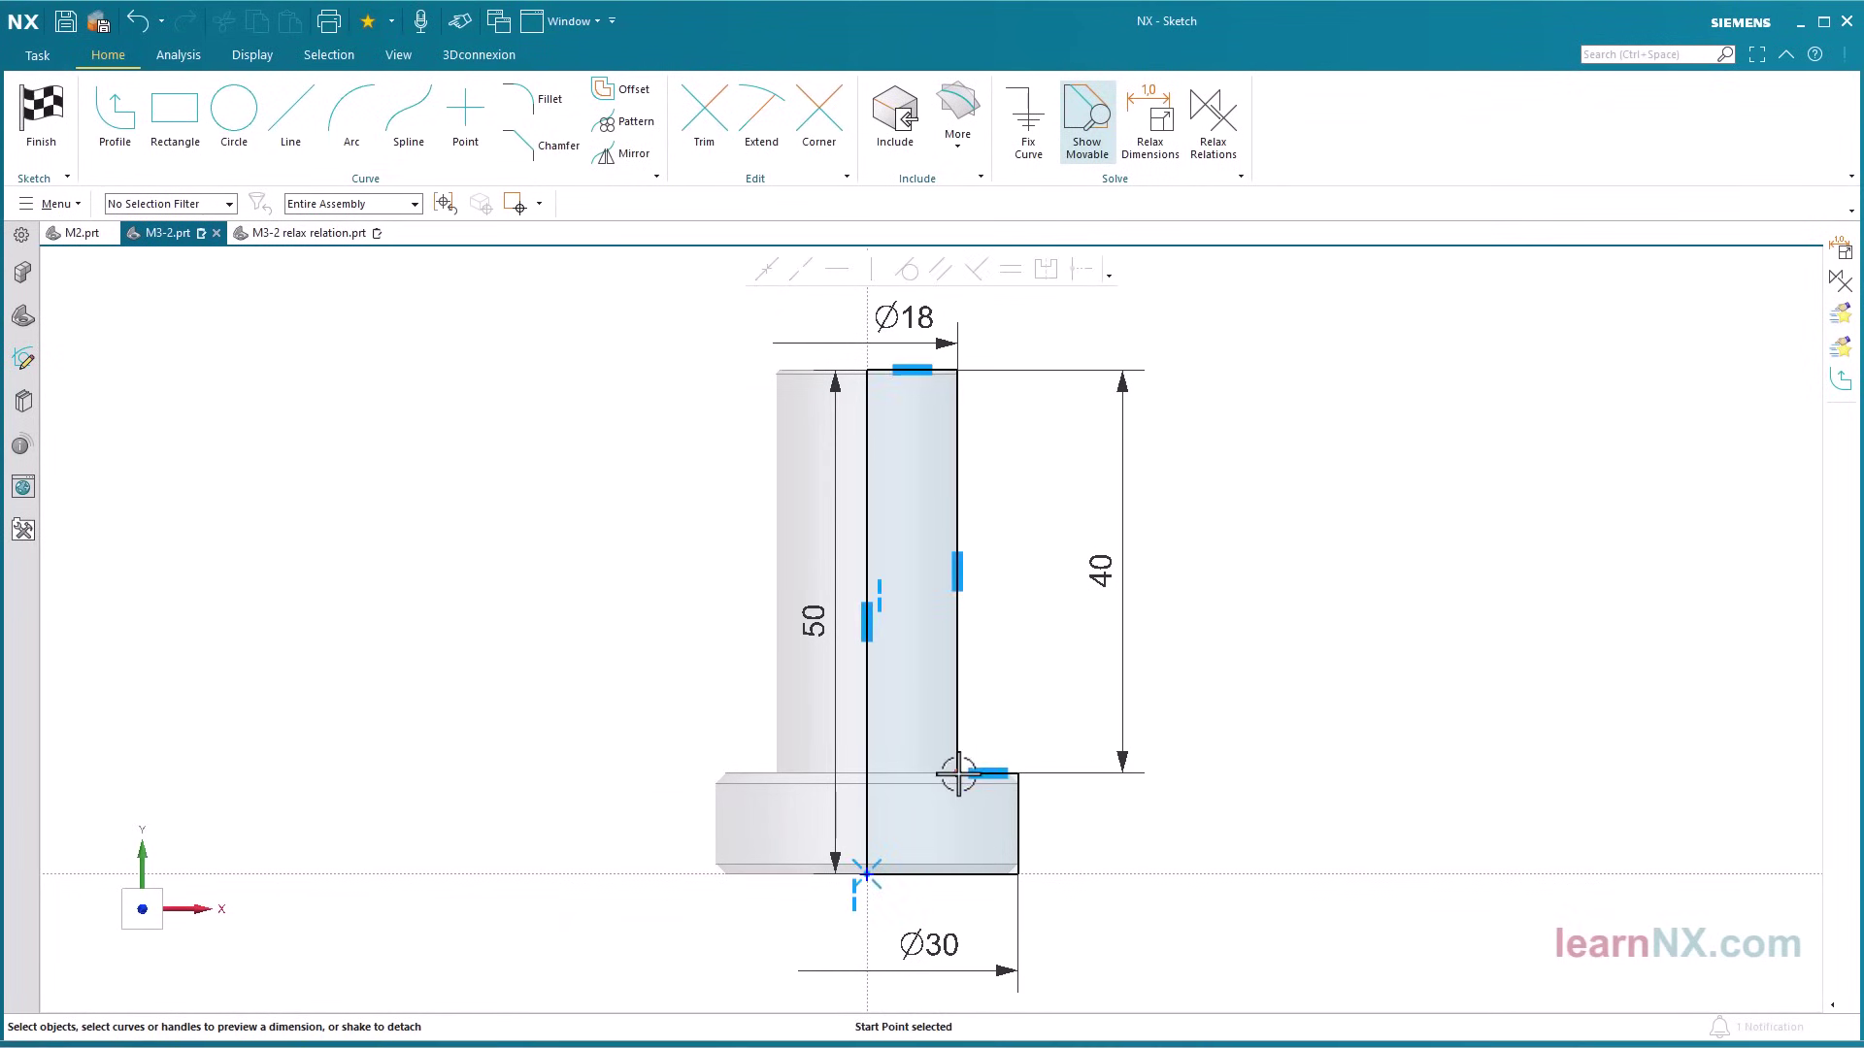
click(967, 587)
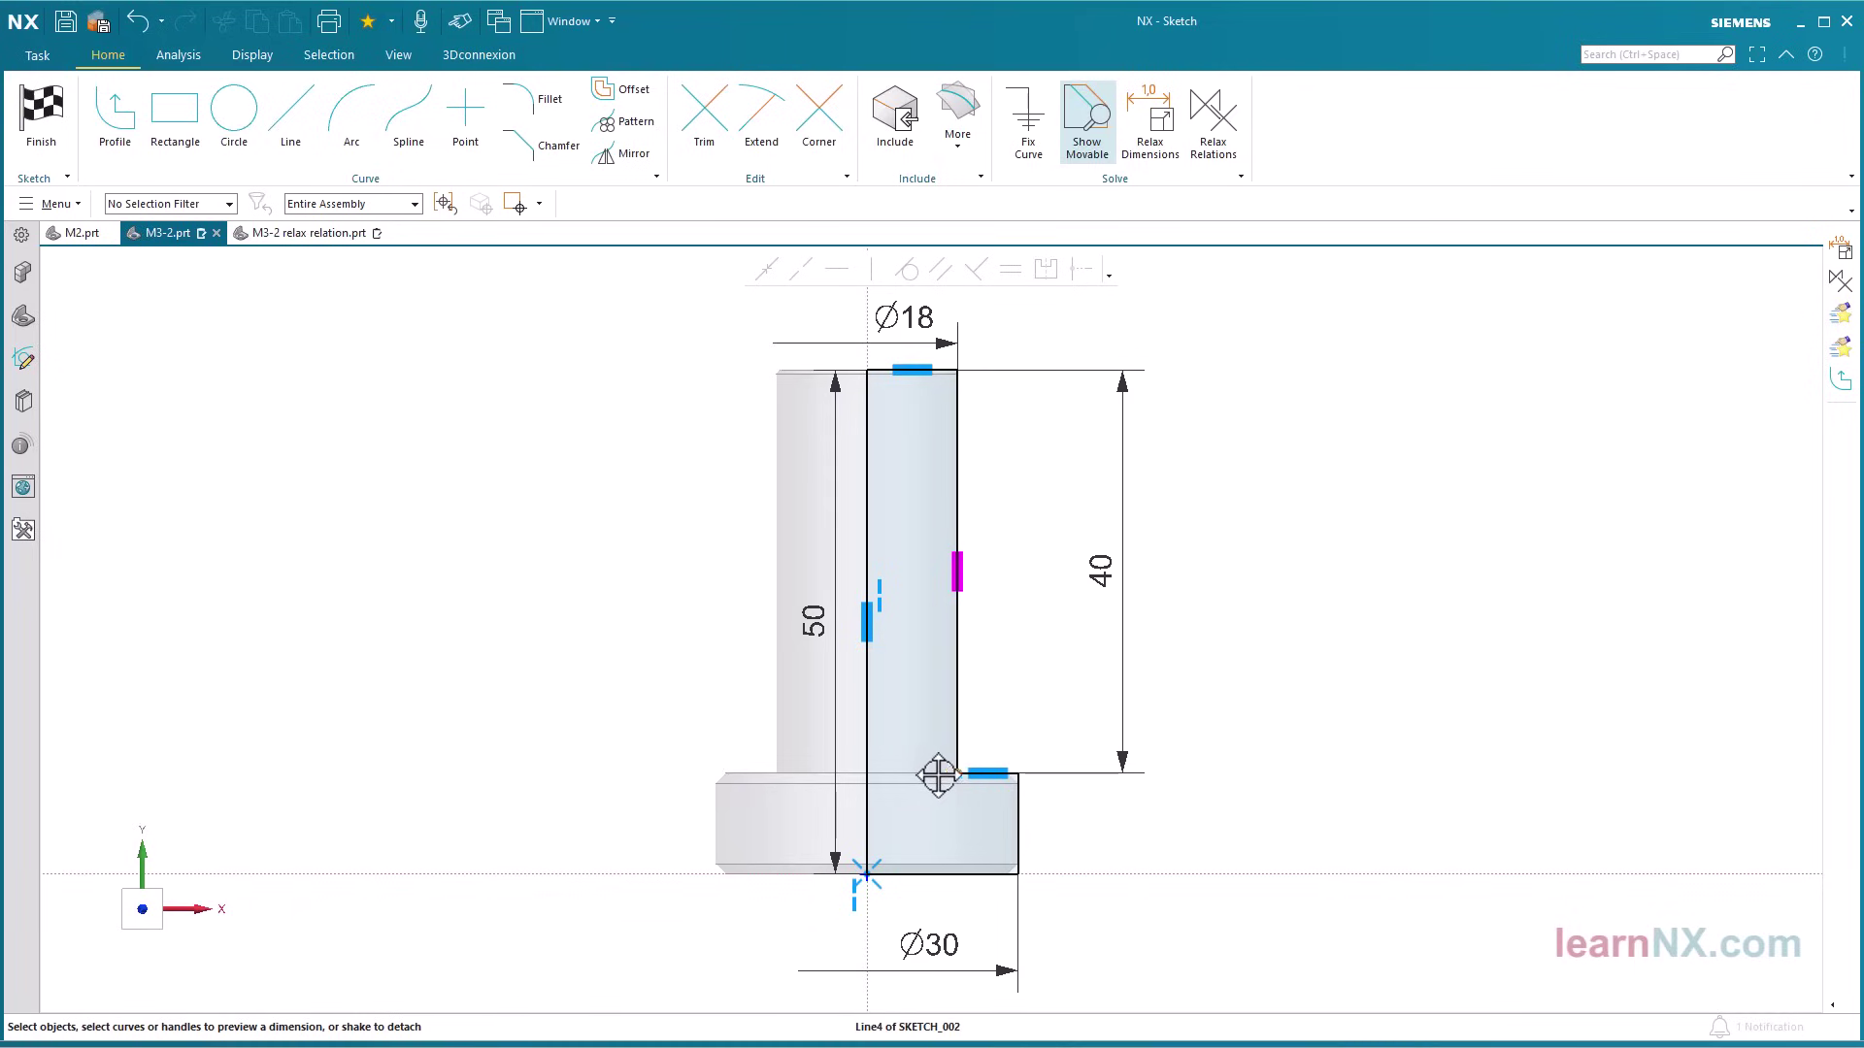
key(Delete)
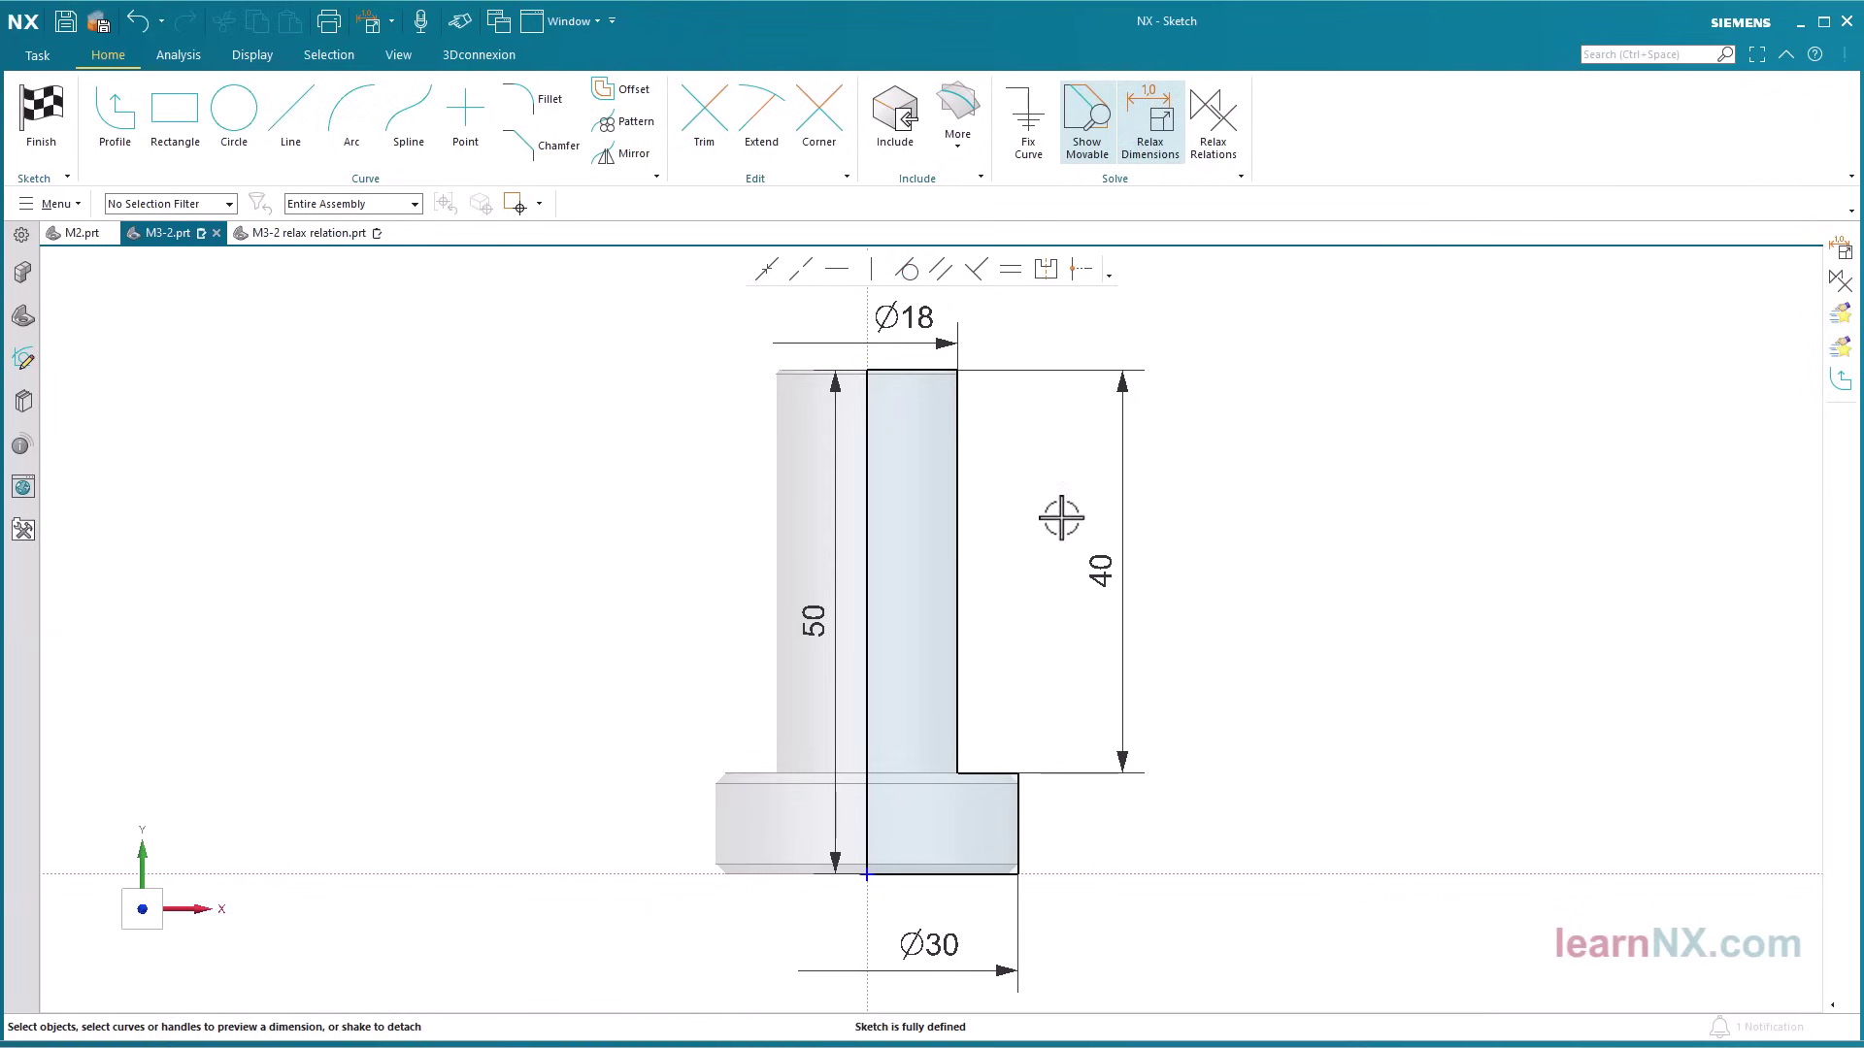
click(956, 774)
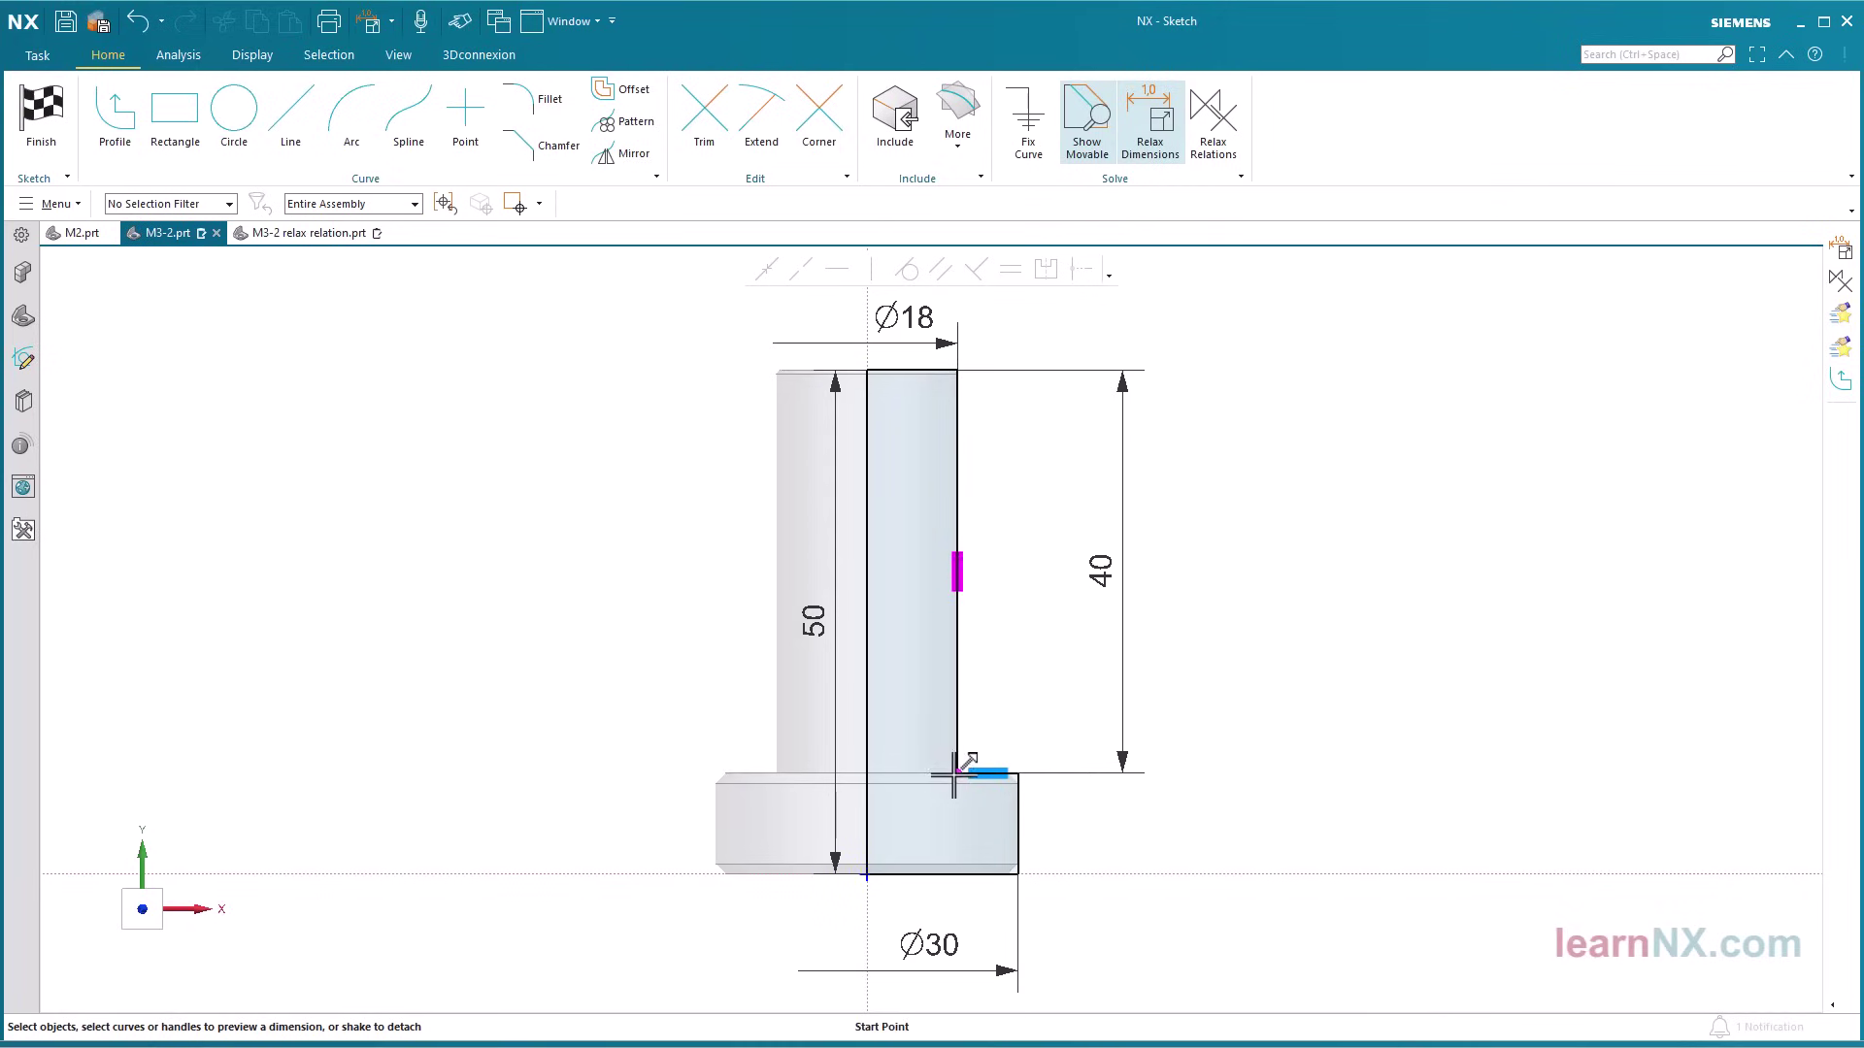
drag(957, 774, 984, 773)
key(ctrl+z)
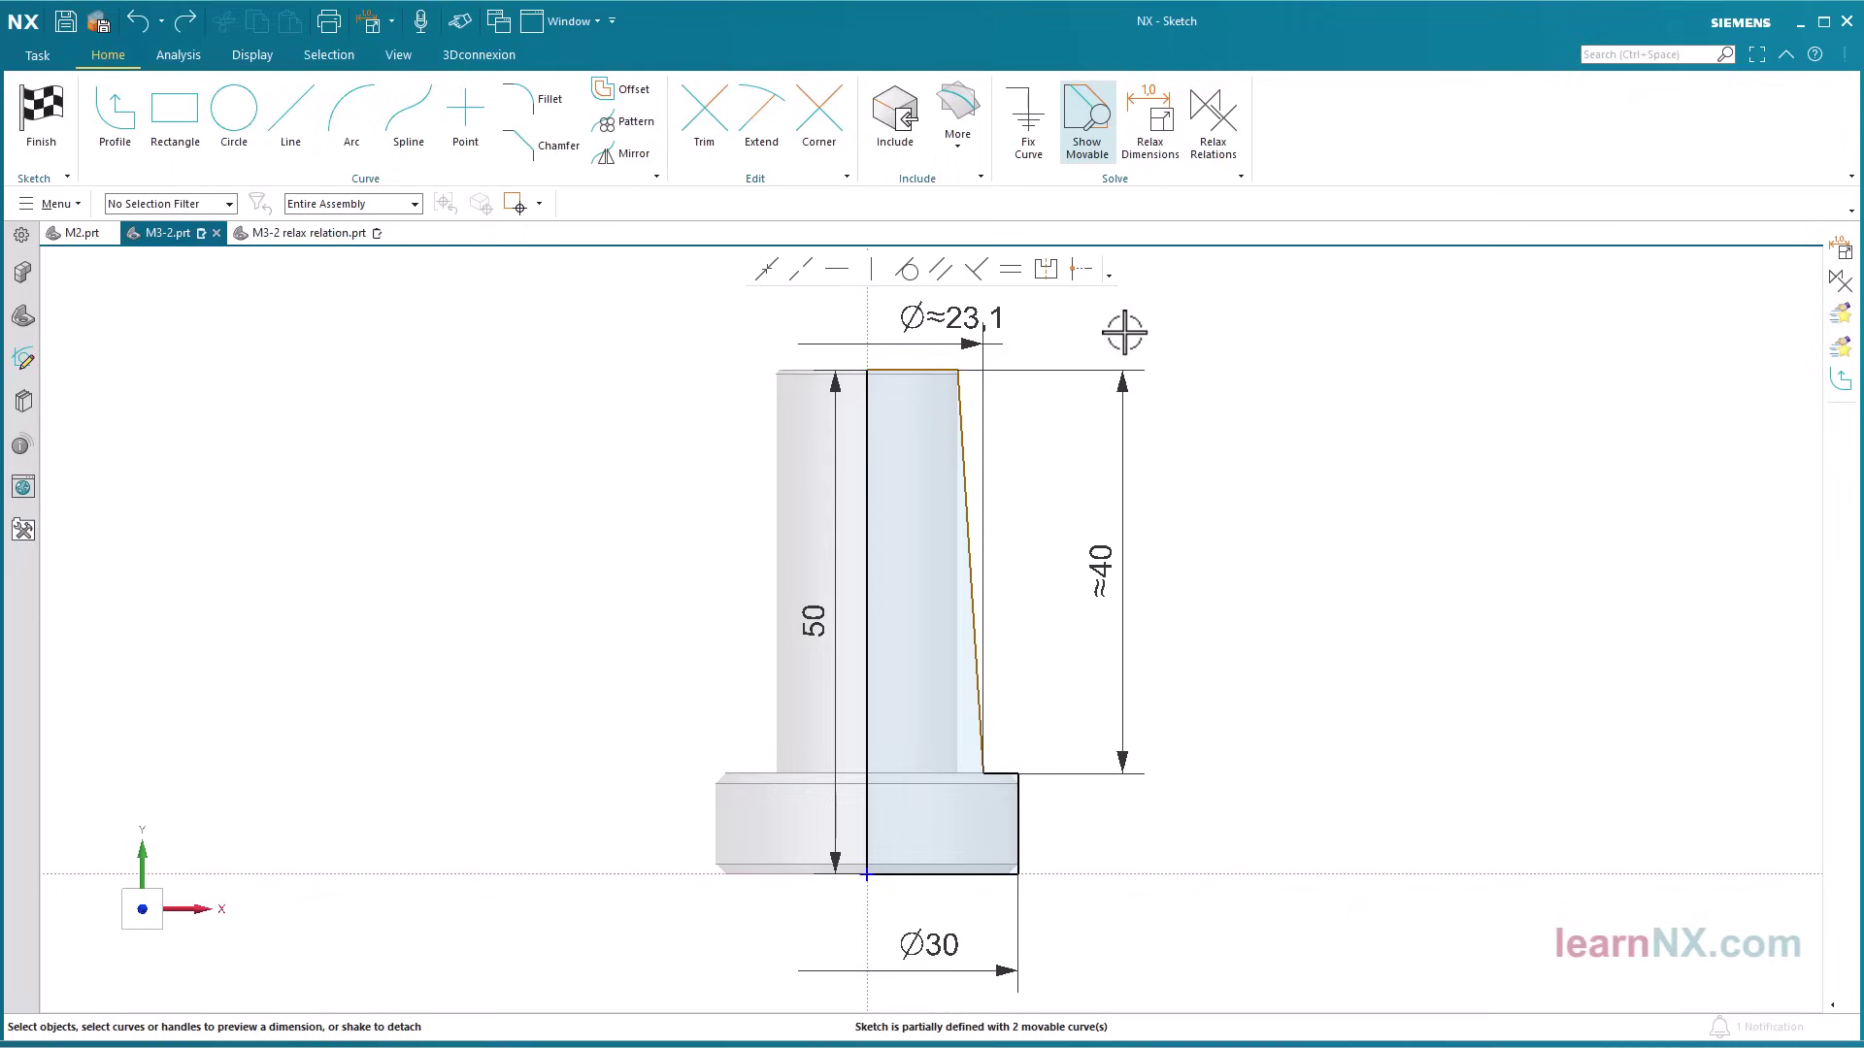
- Add a 3° angle dimension between the axis and slanted edge, and set the height to 40
click(867, 697)
click(972, 628)
click(933, 666)
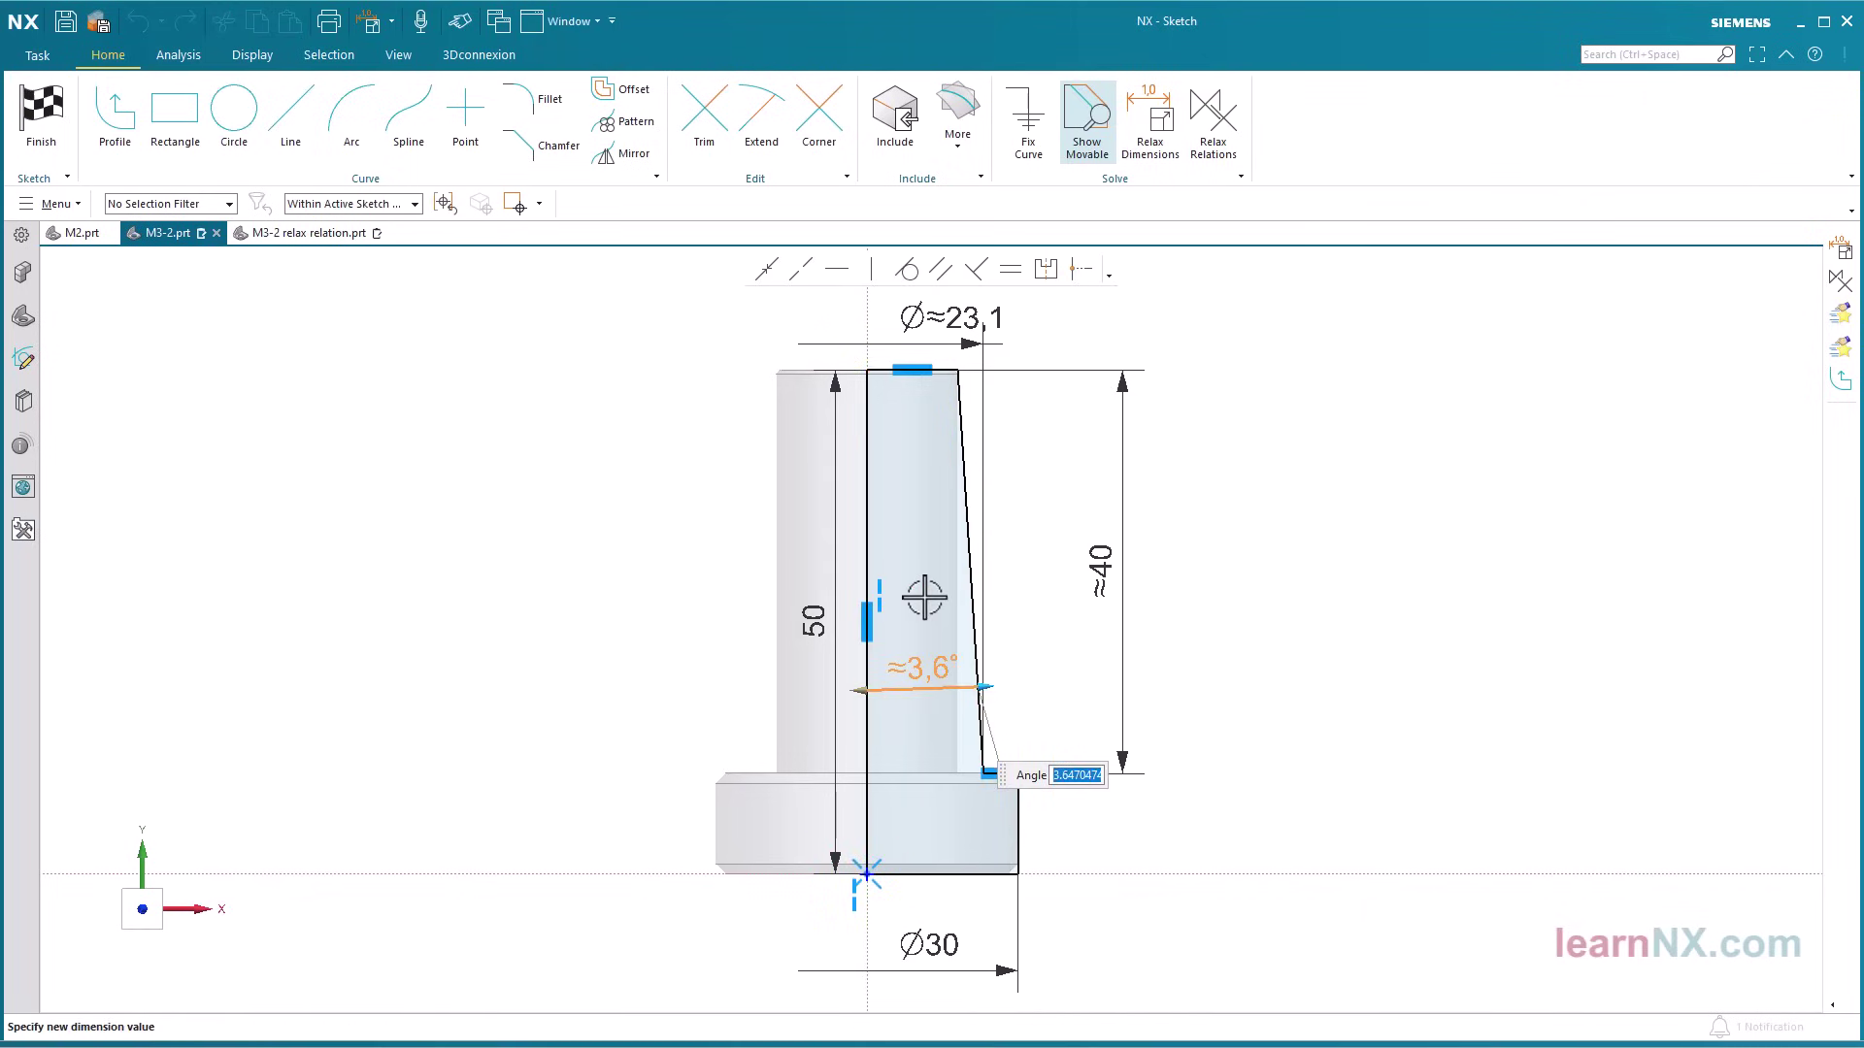
text(3)
key(Return)
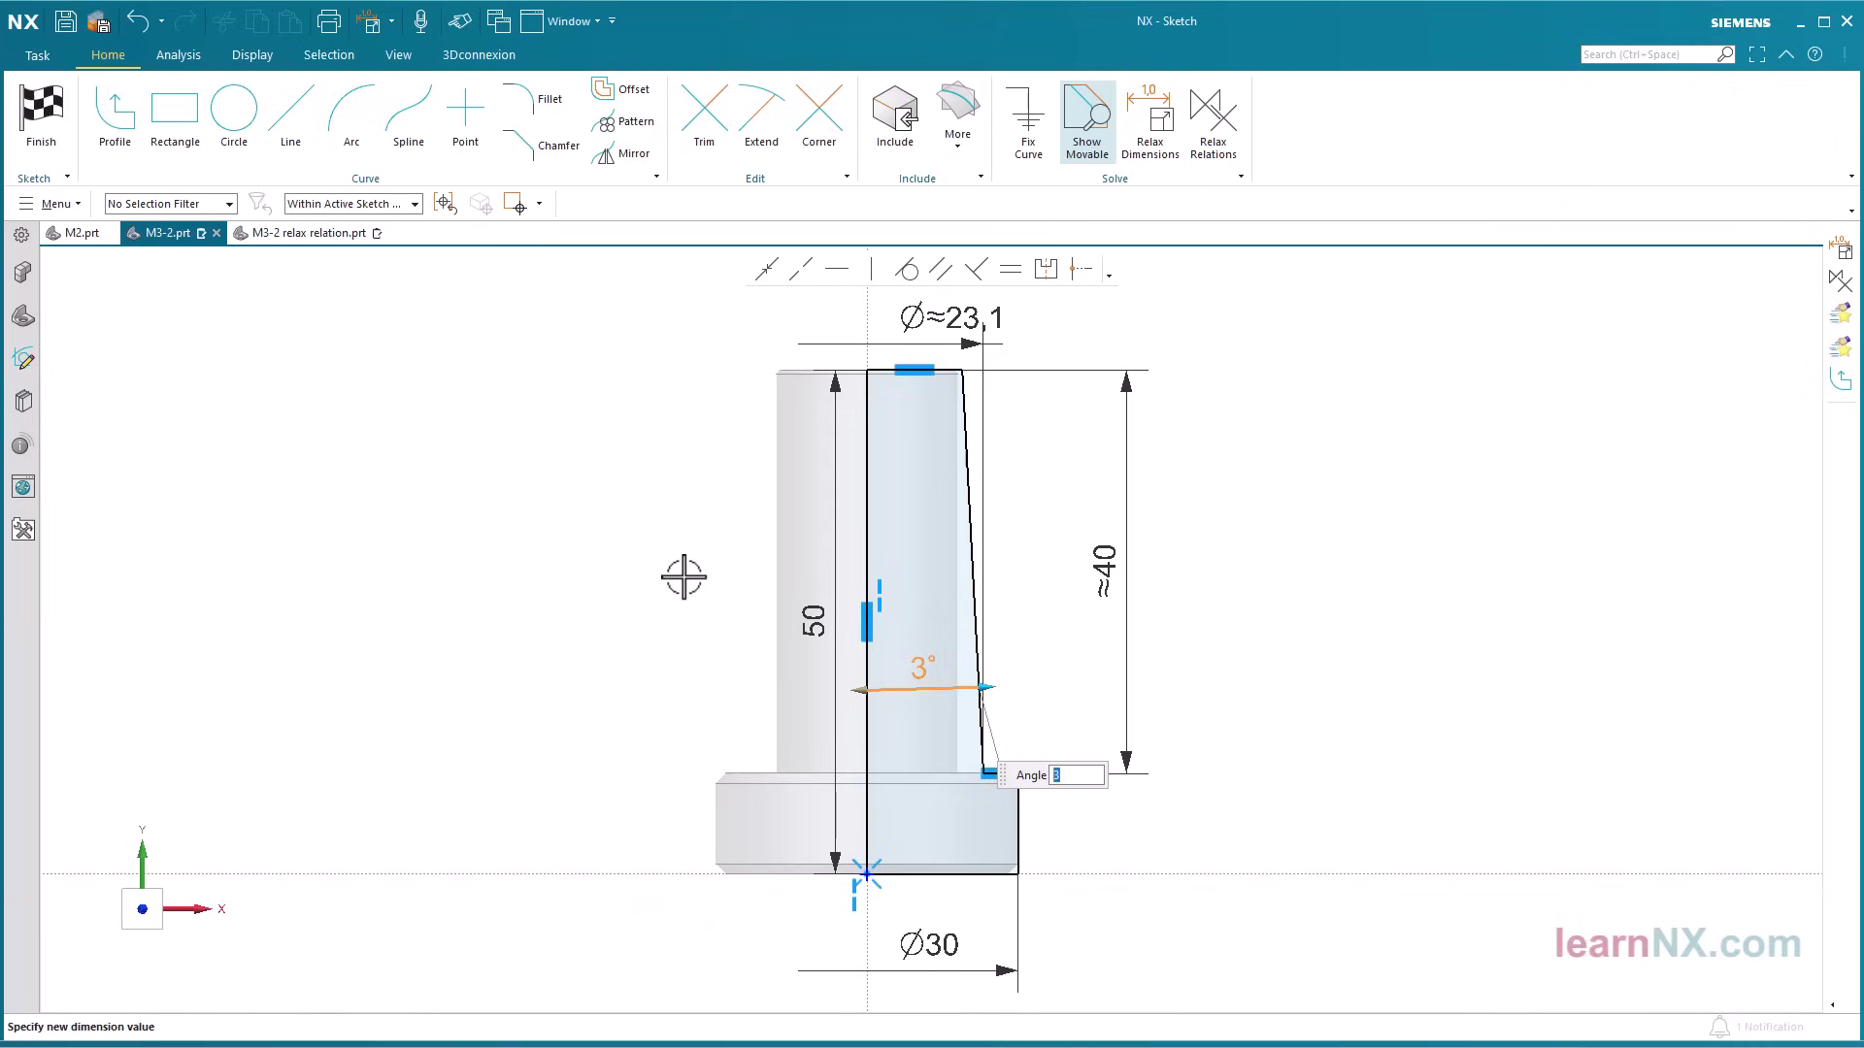
double_click(1097, 558)
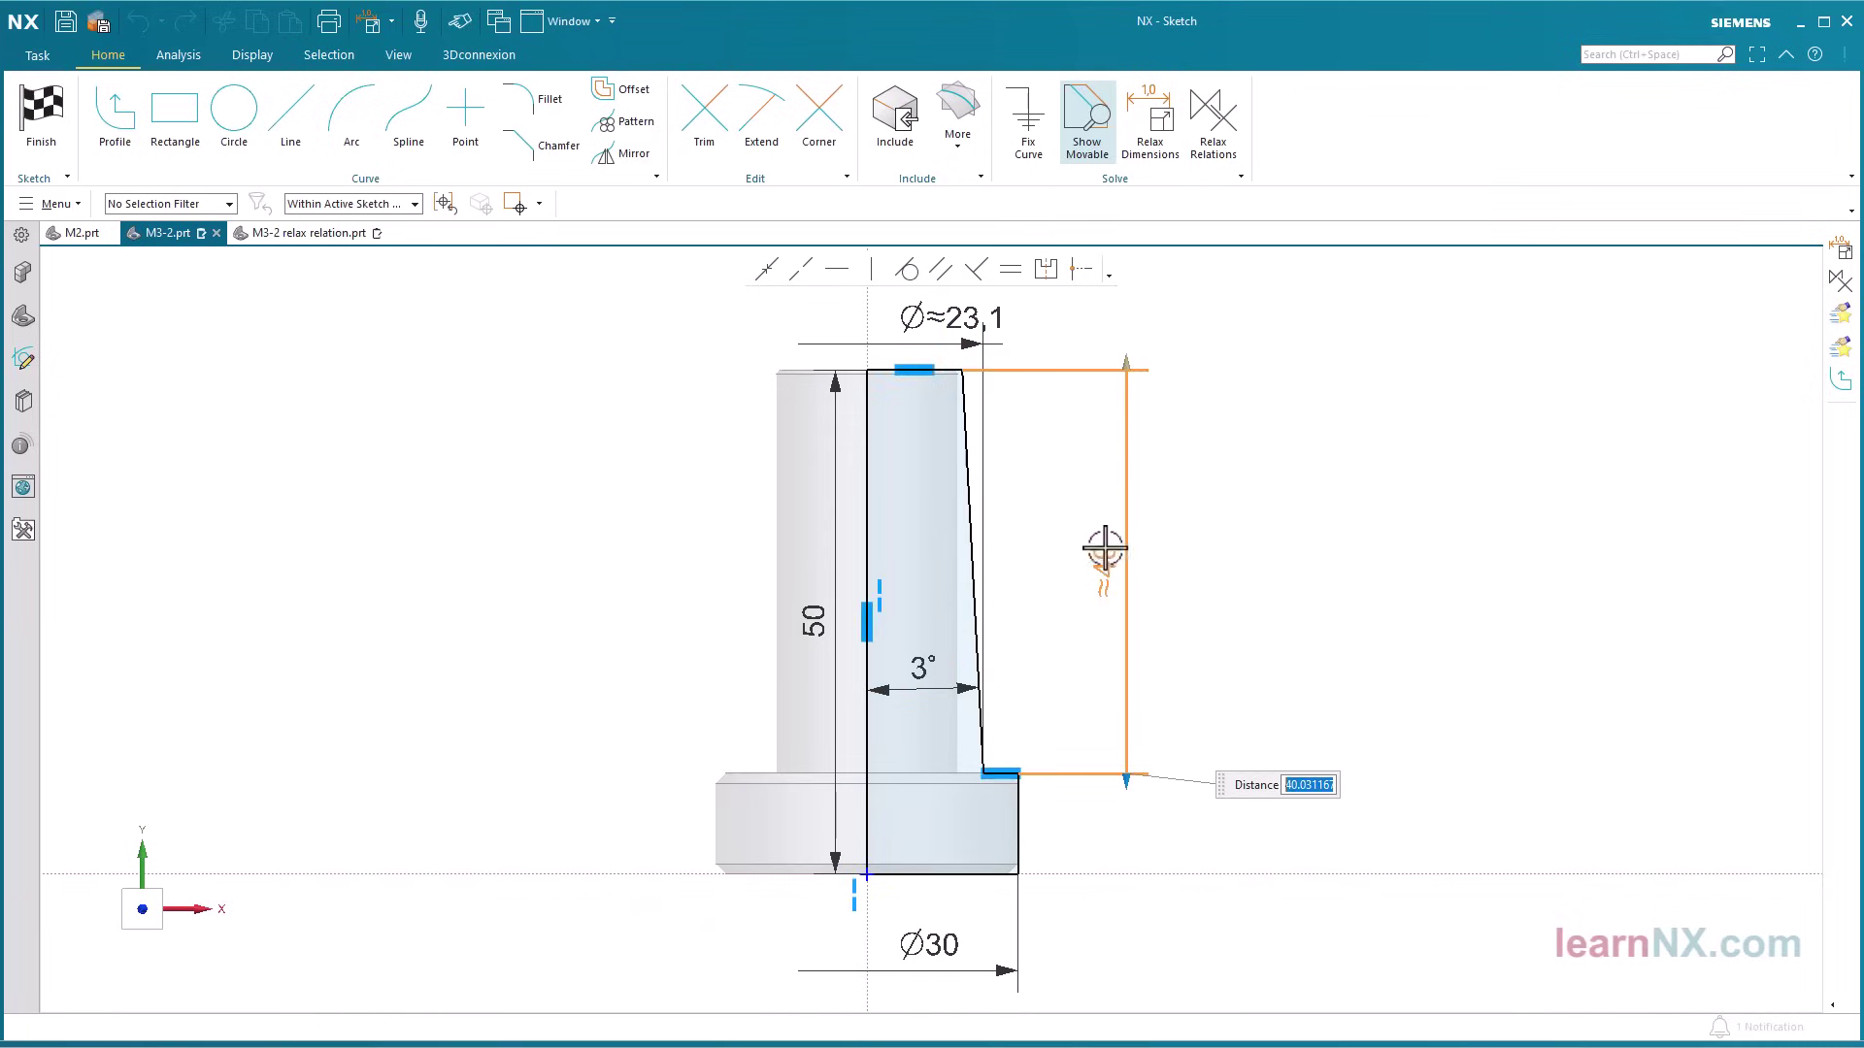
key(Return)
key(Escape)
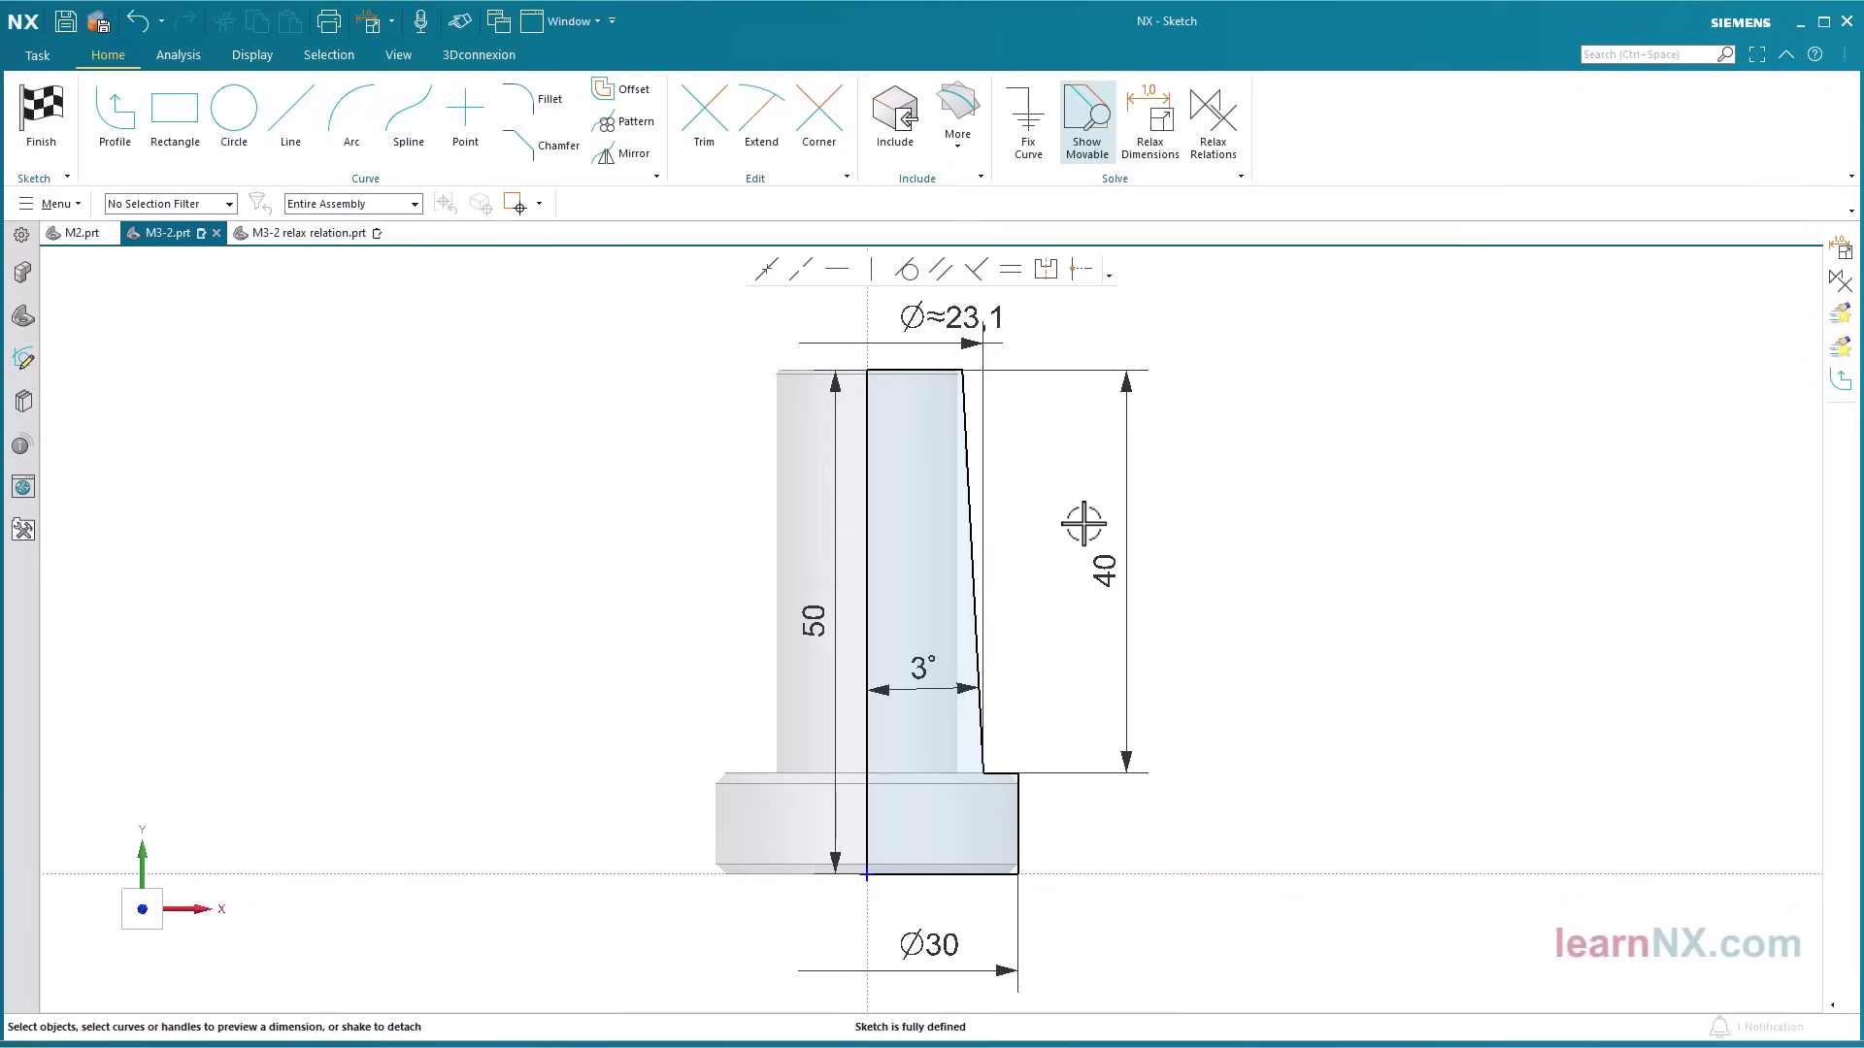
- Open the Ø23.1 dimension's Edit Annotation and begin reselecting its first and second references
click(962, 325)
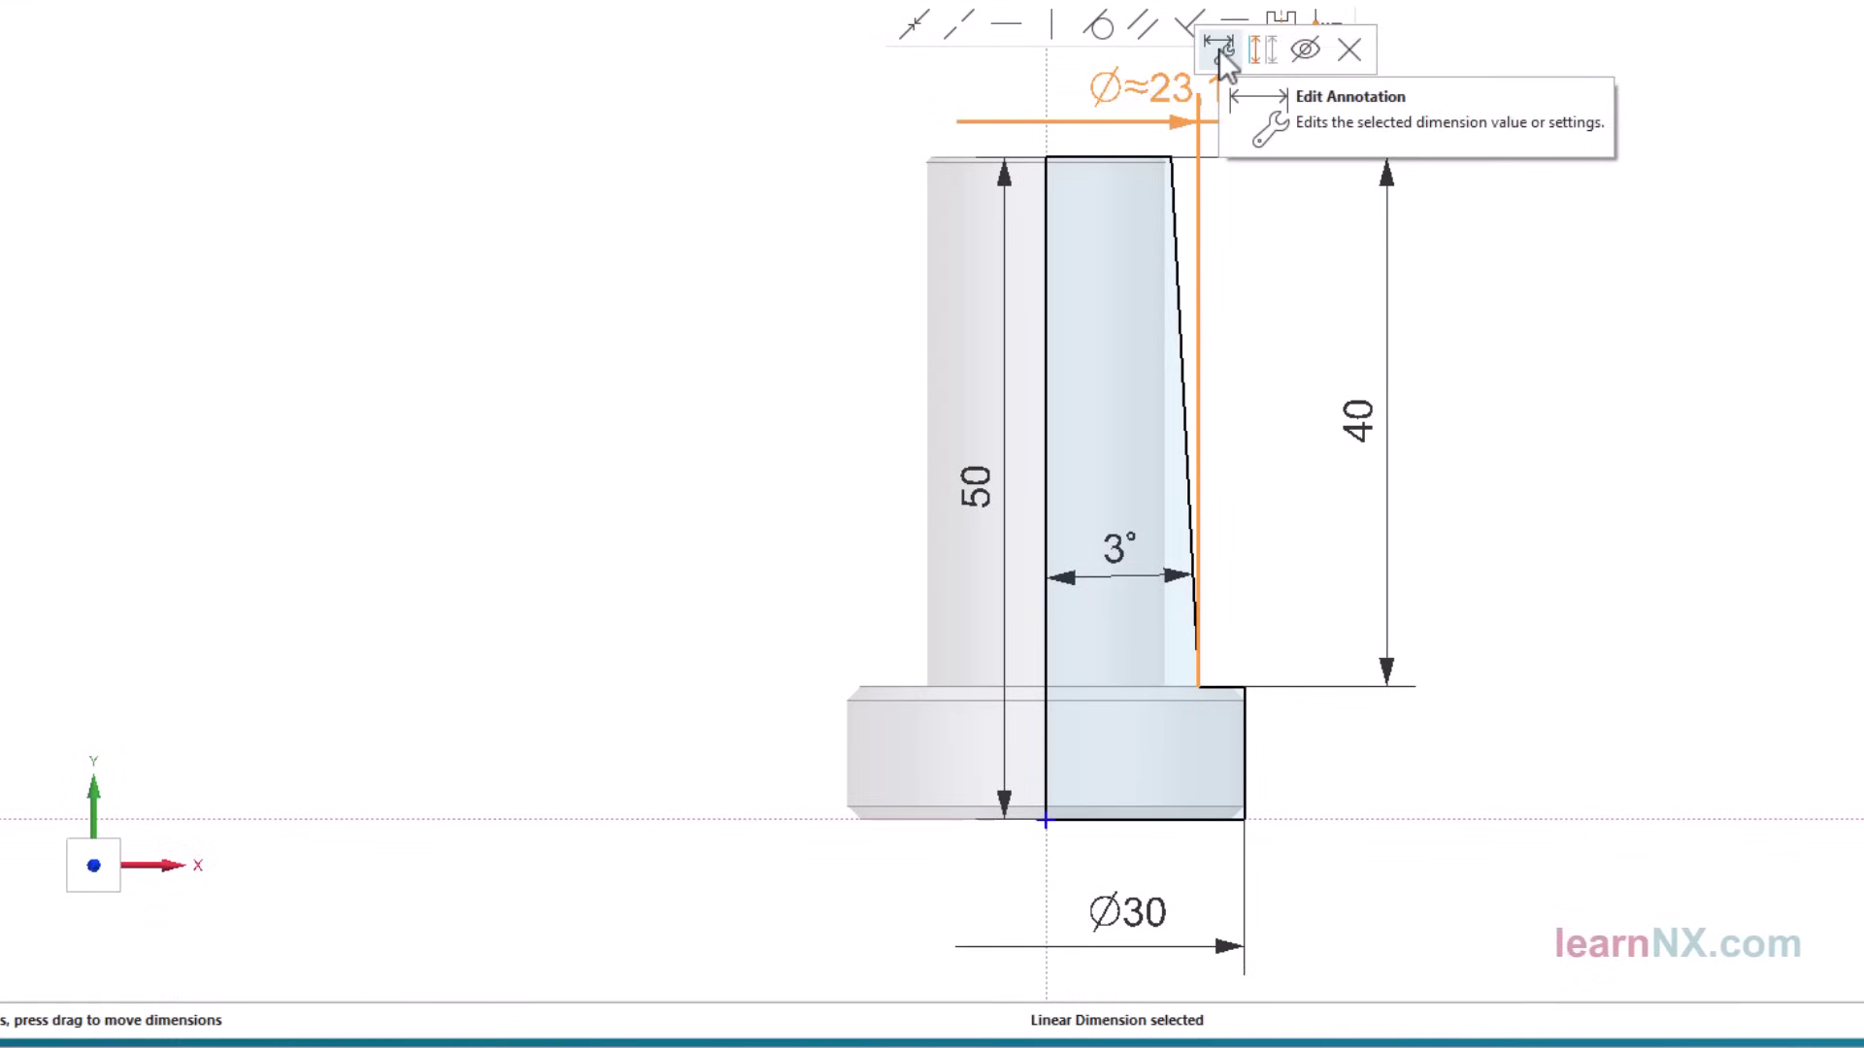
click(1220, 49)
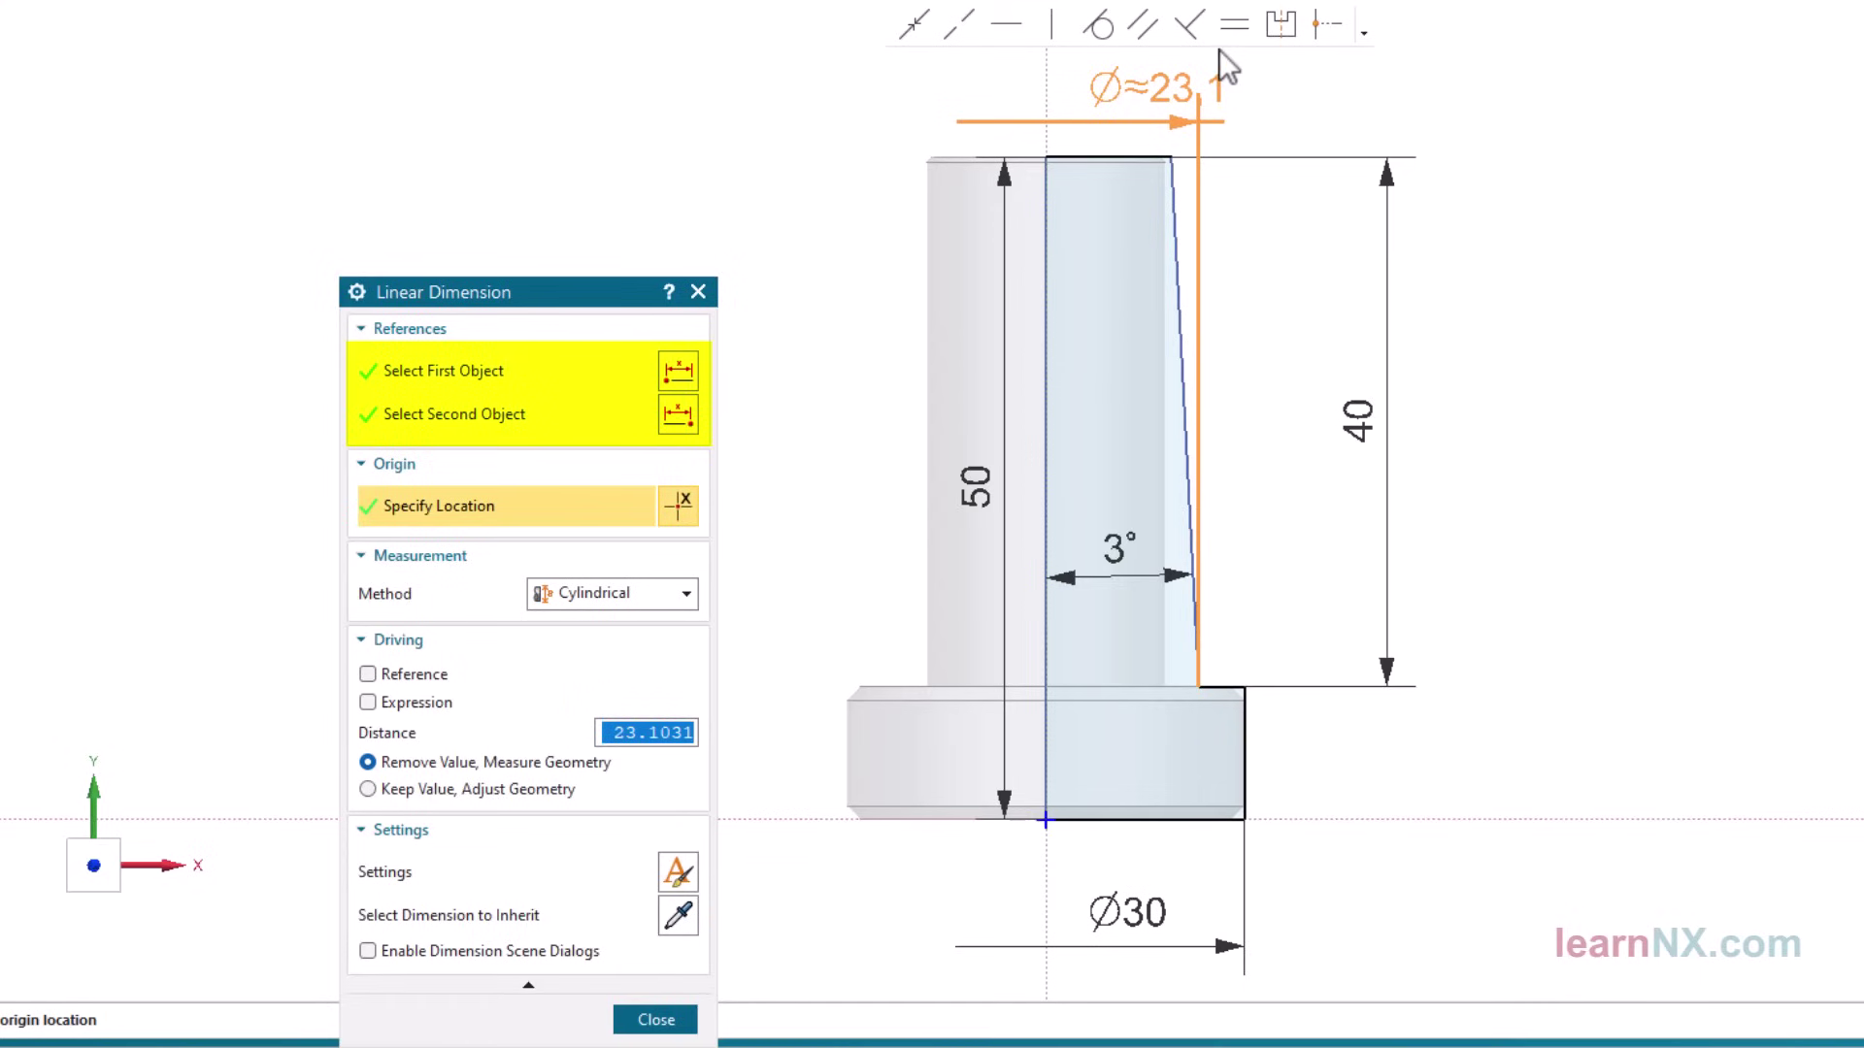
click(481, 382)
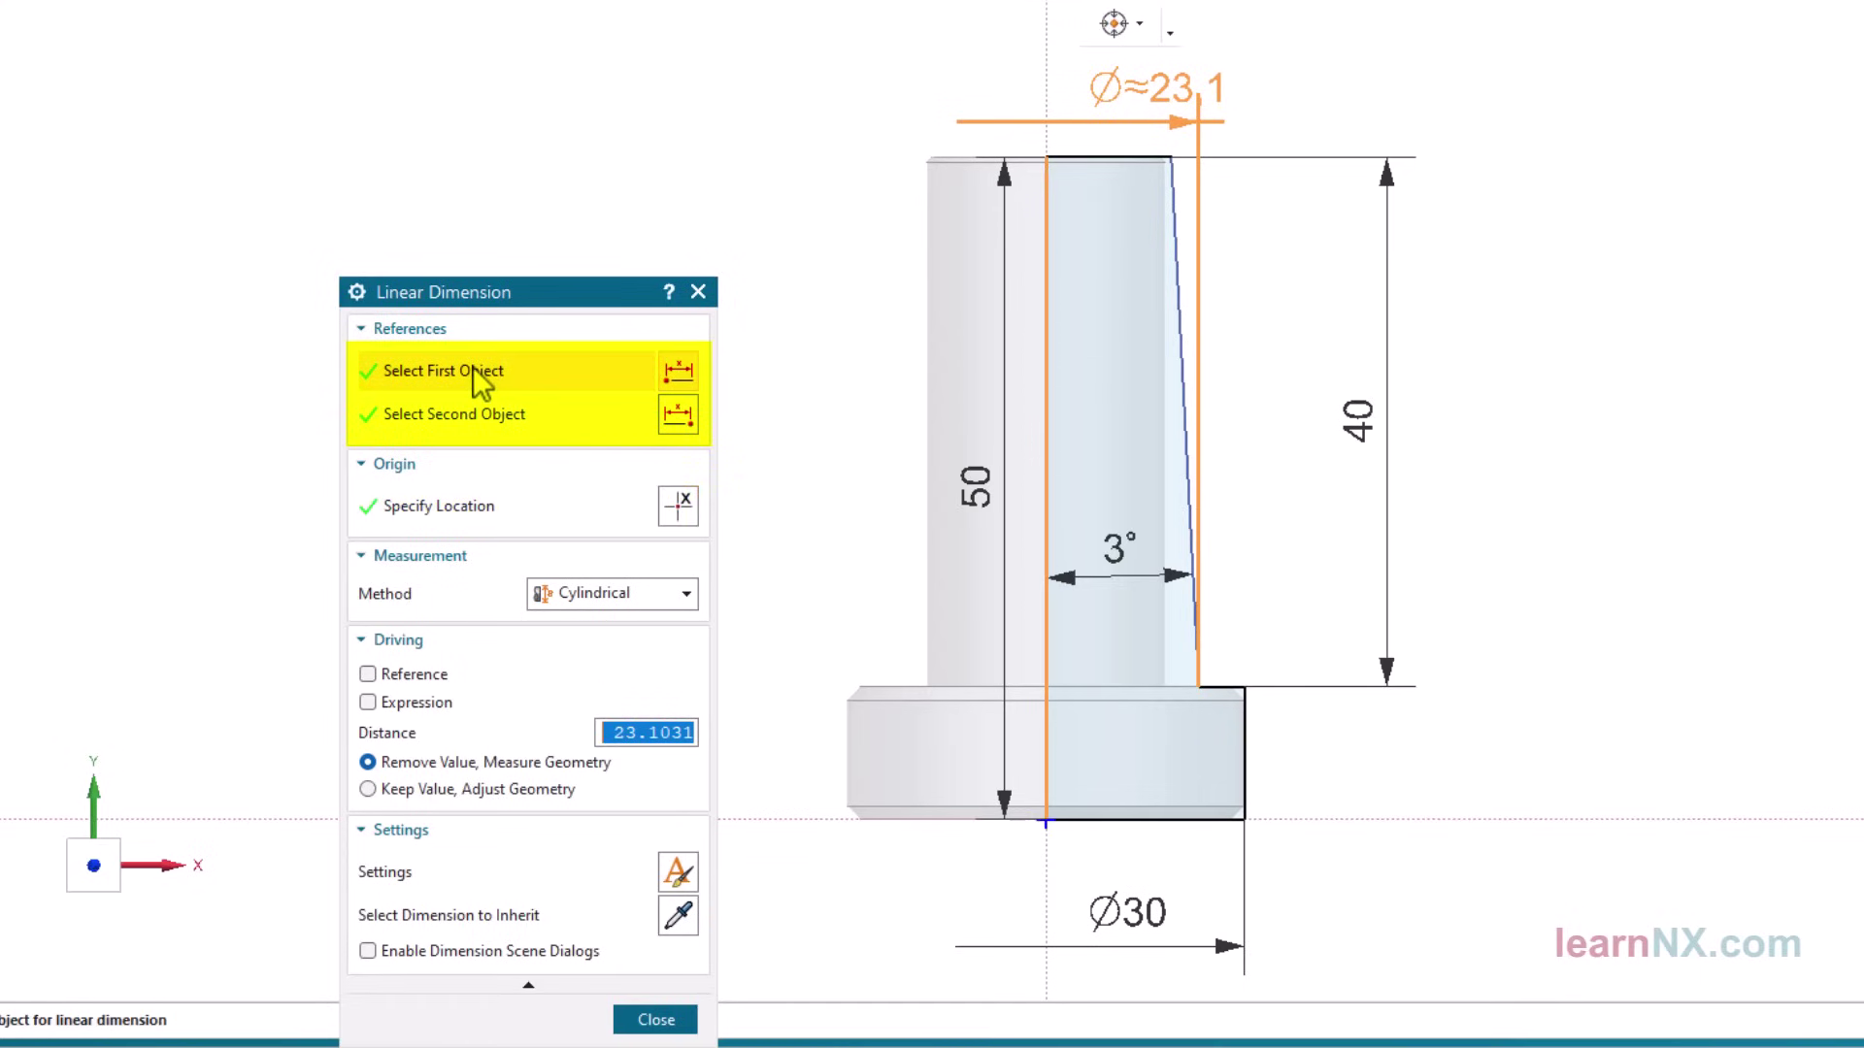
click(484, 416)
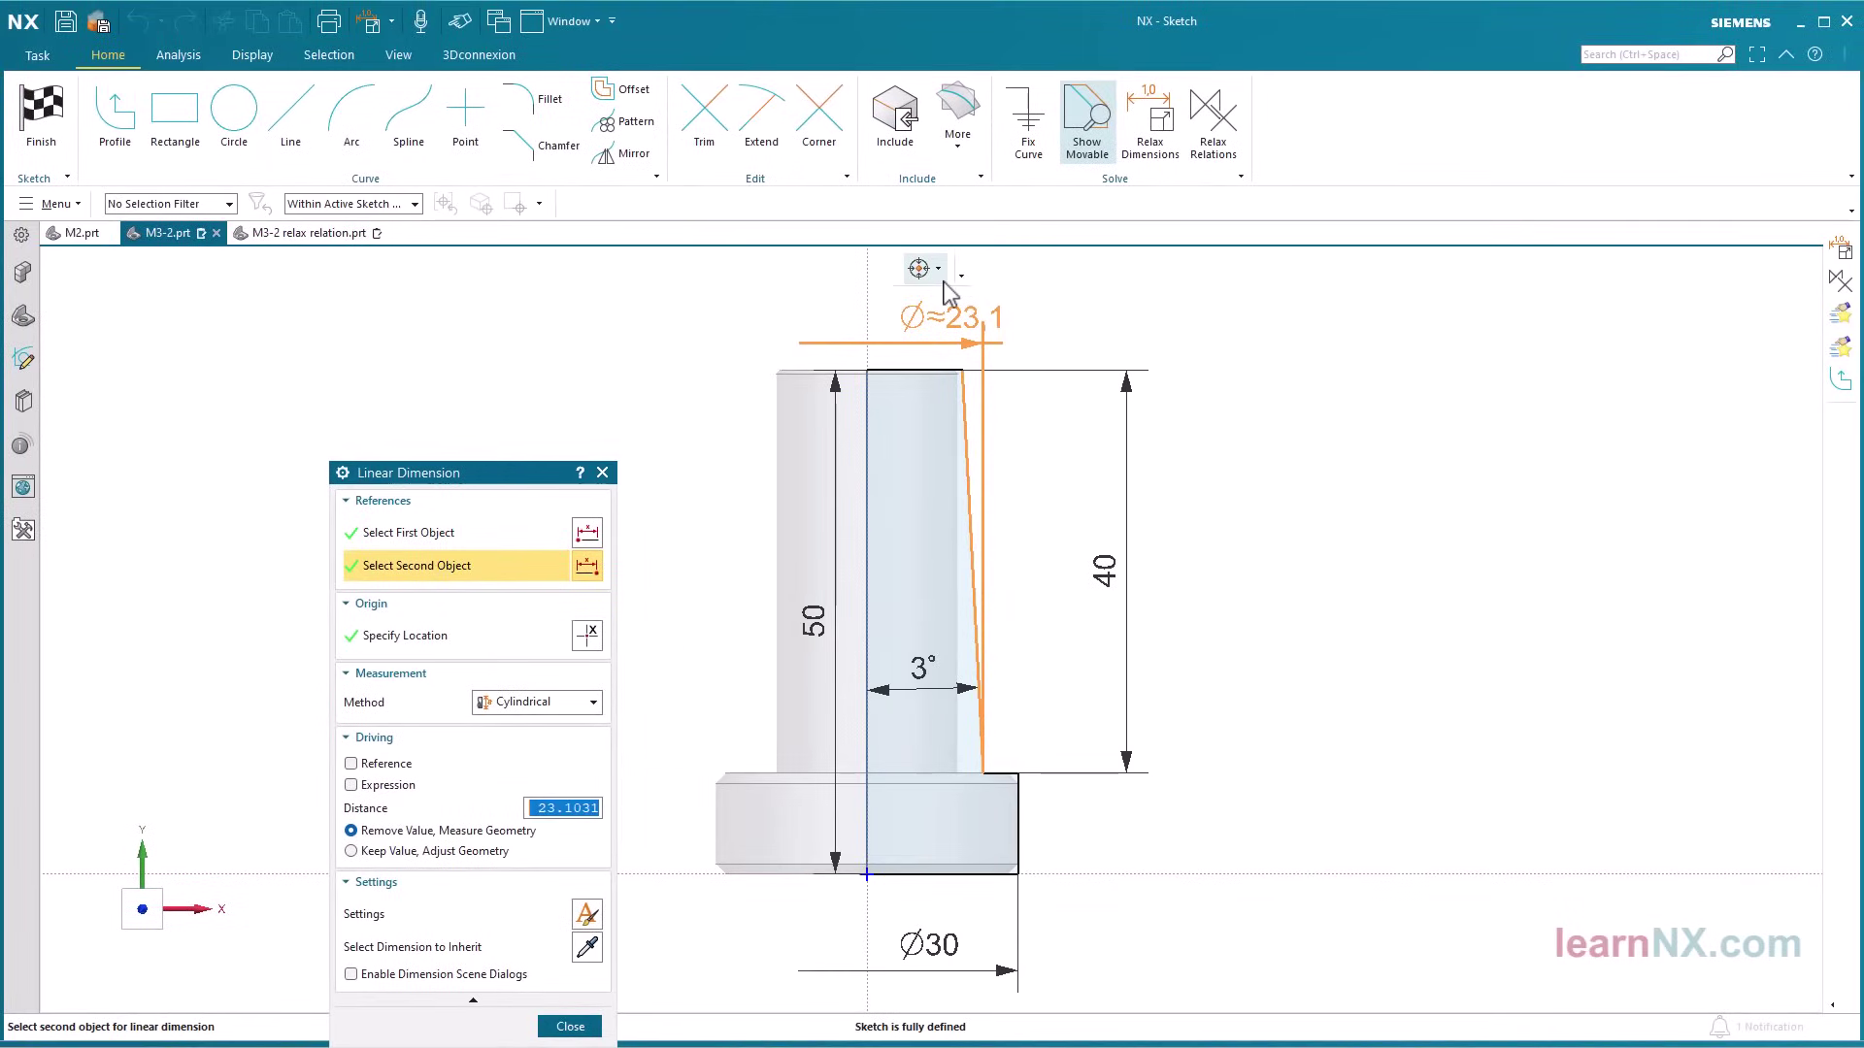
- Turn off unwanted snap points, including intersection, and reference the shaft's top edge
click(939, 270)
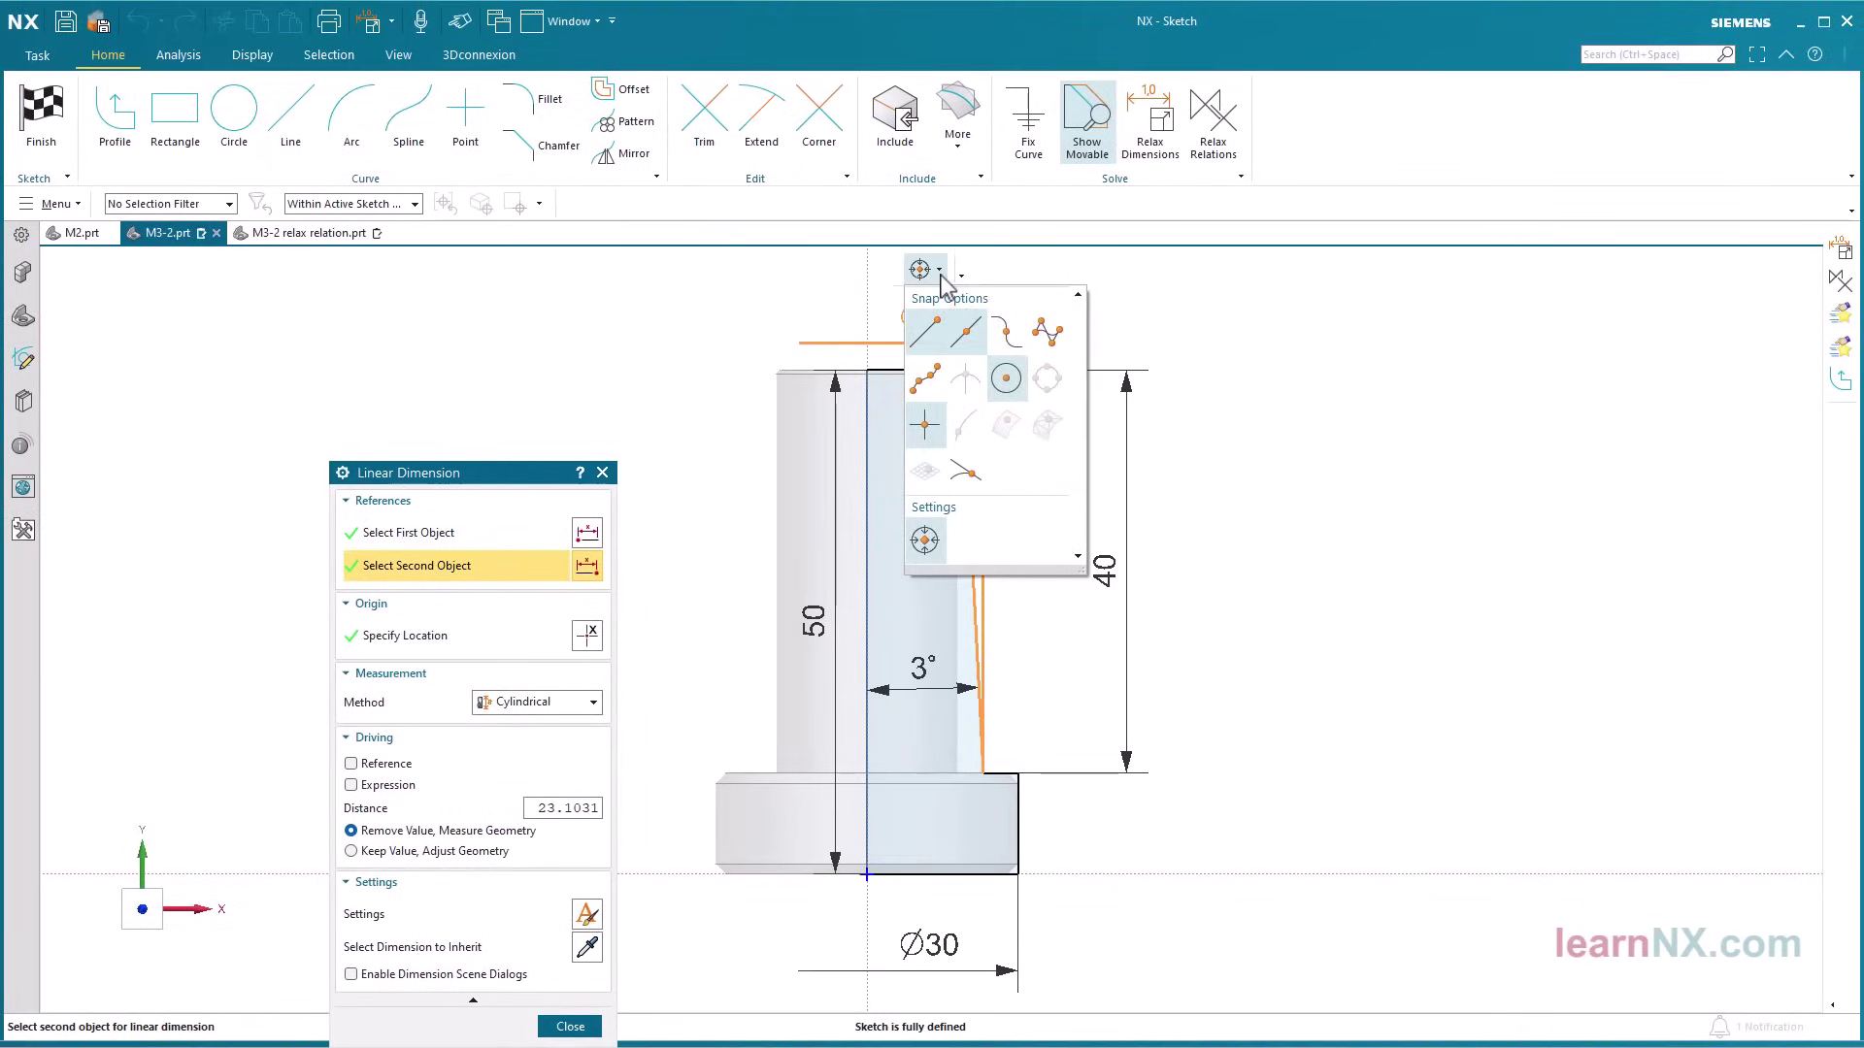
click(1007, 378)
click(966, 333)
click(927, 424)
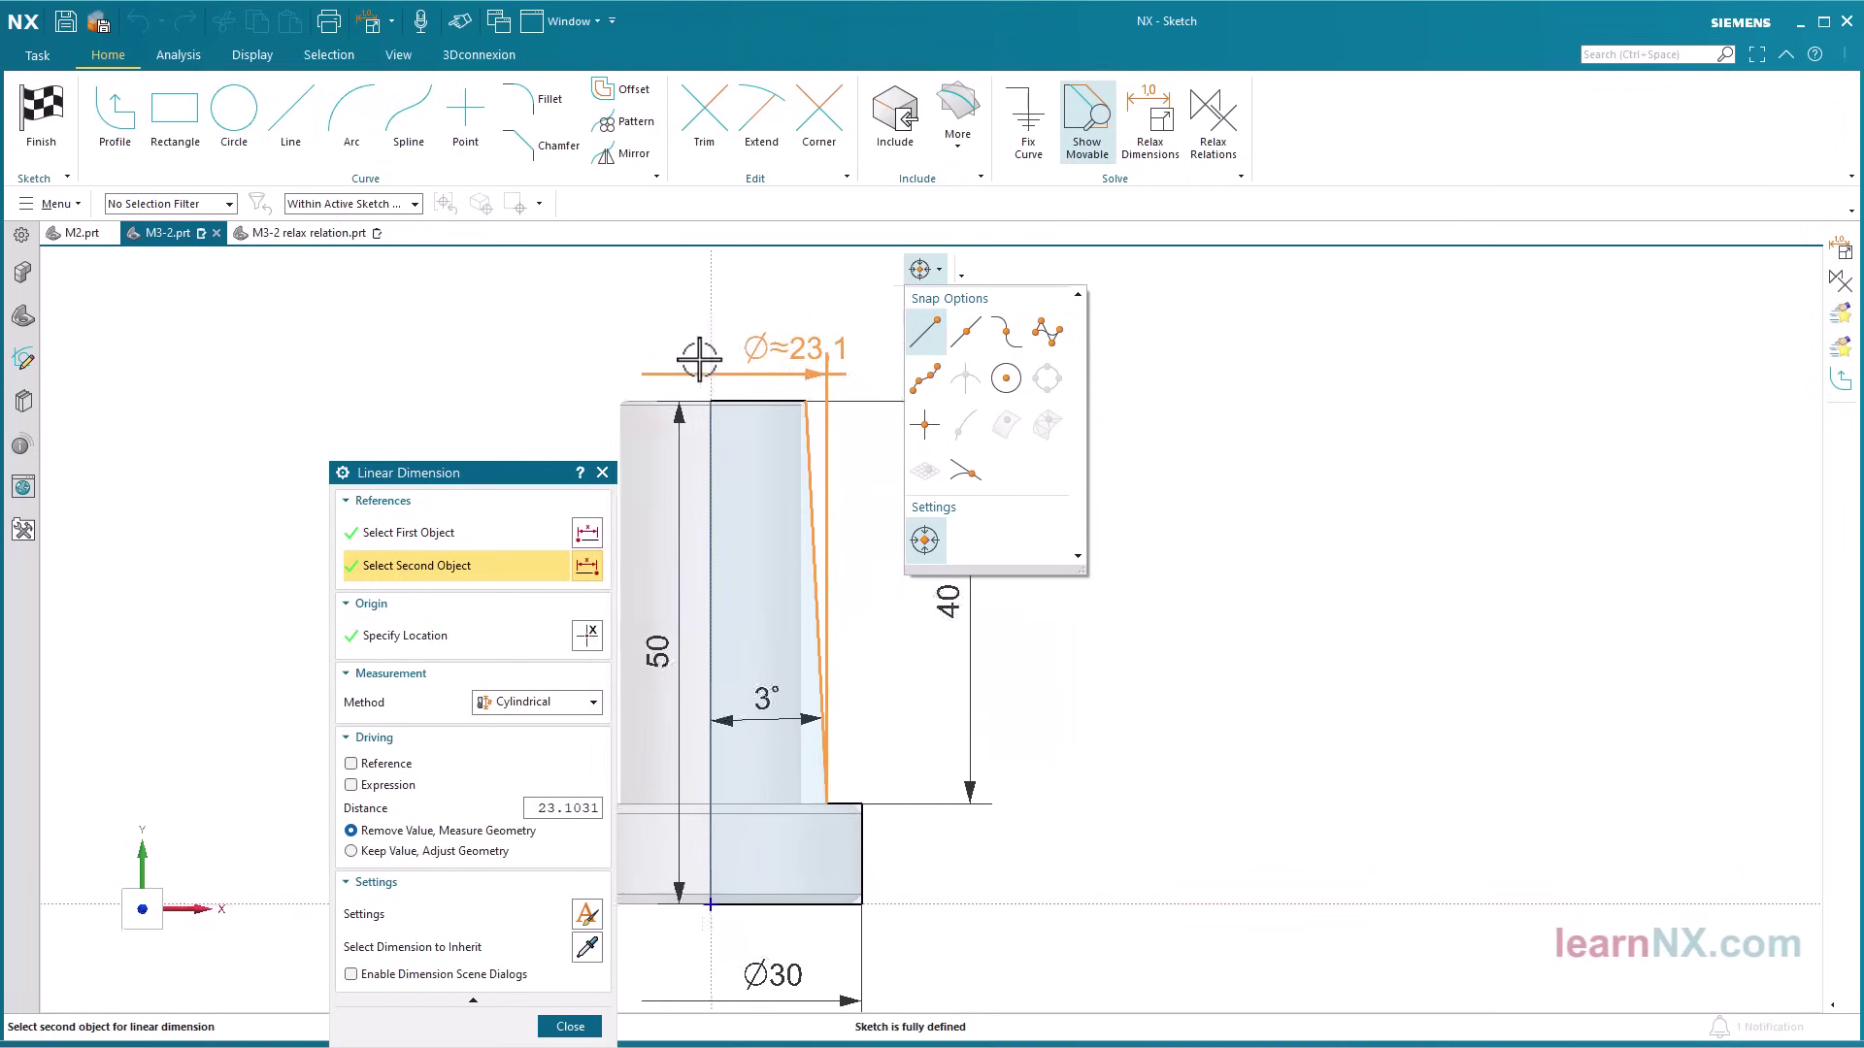
click(794, 400)
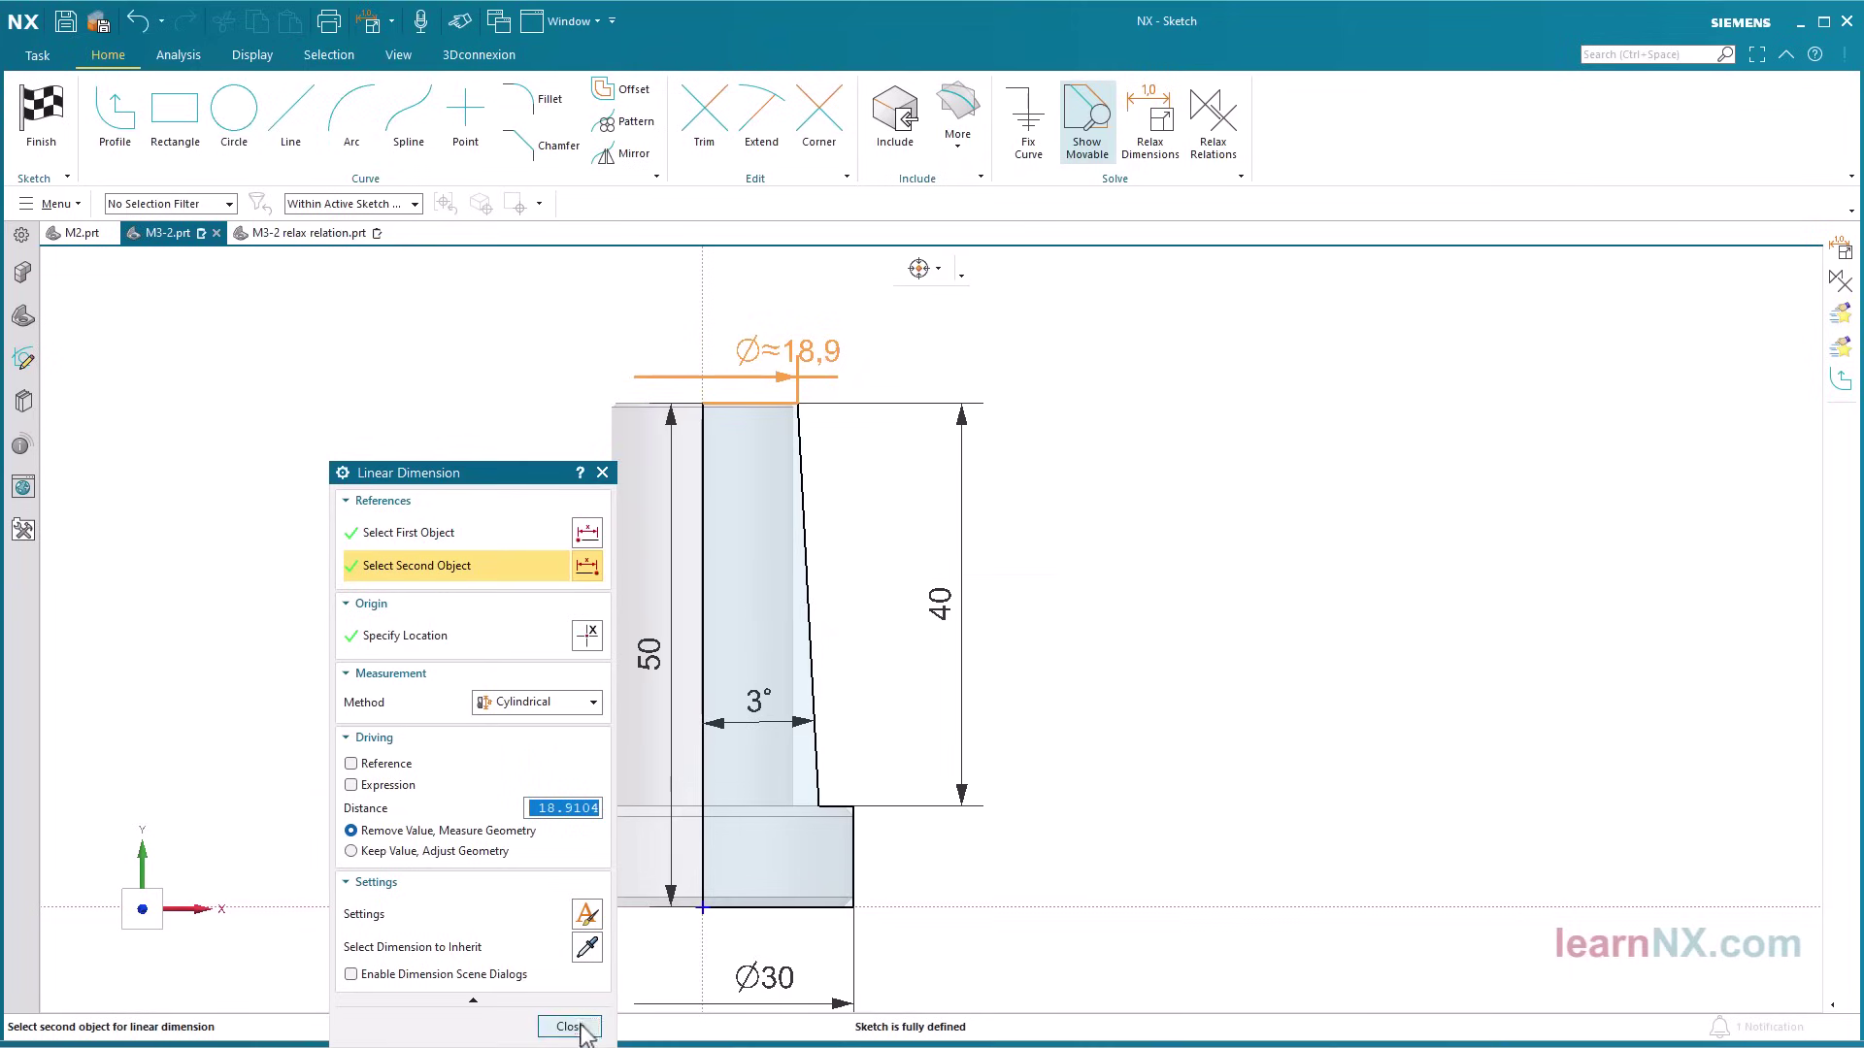
click(581, 1029)
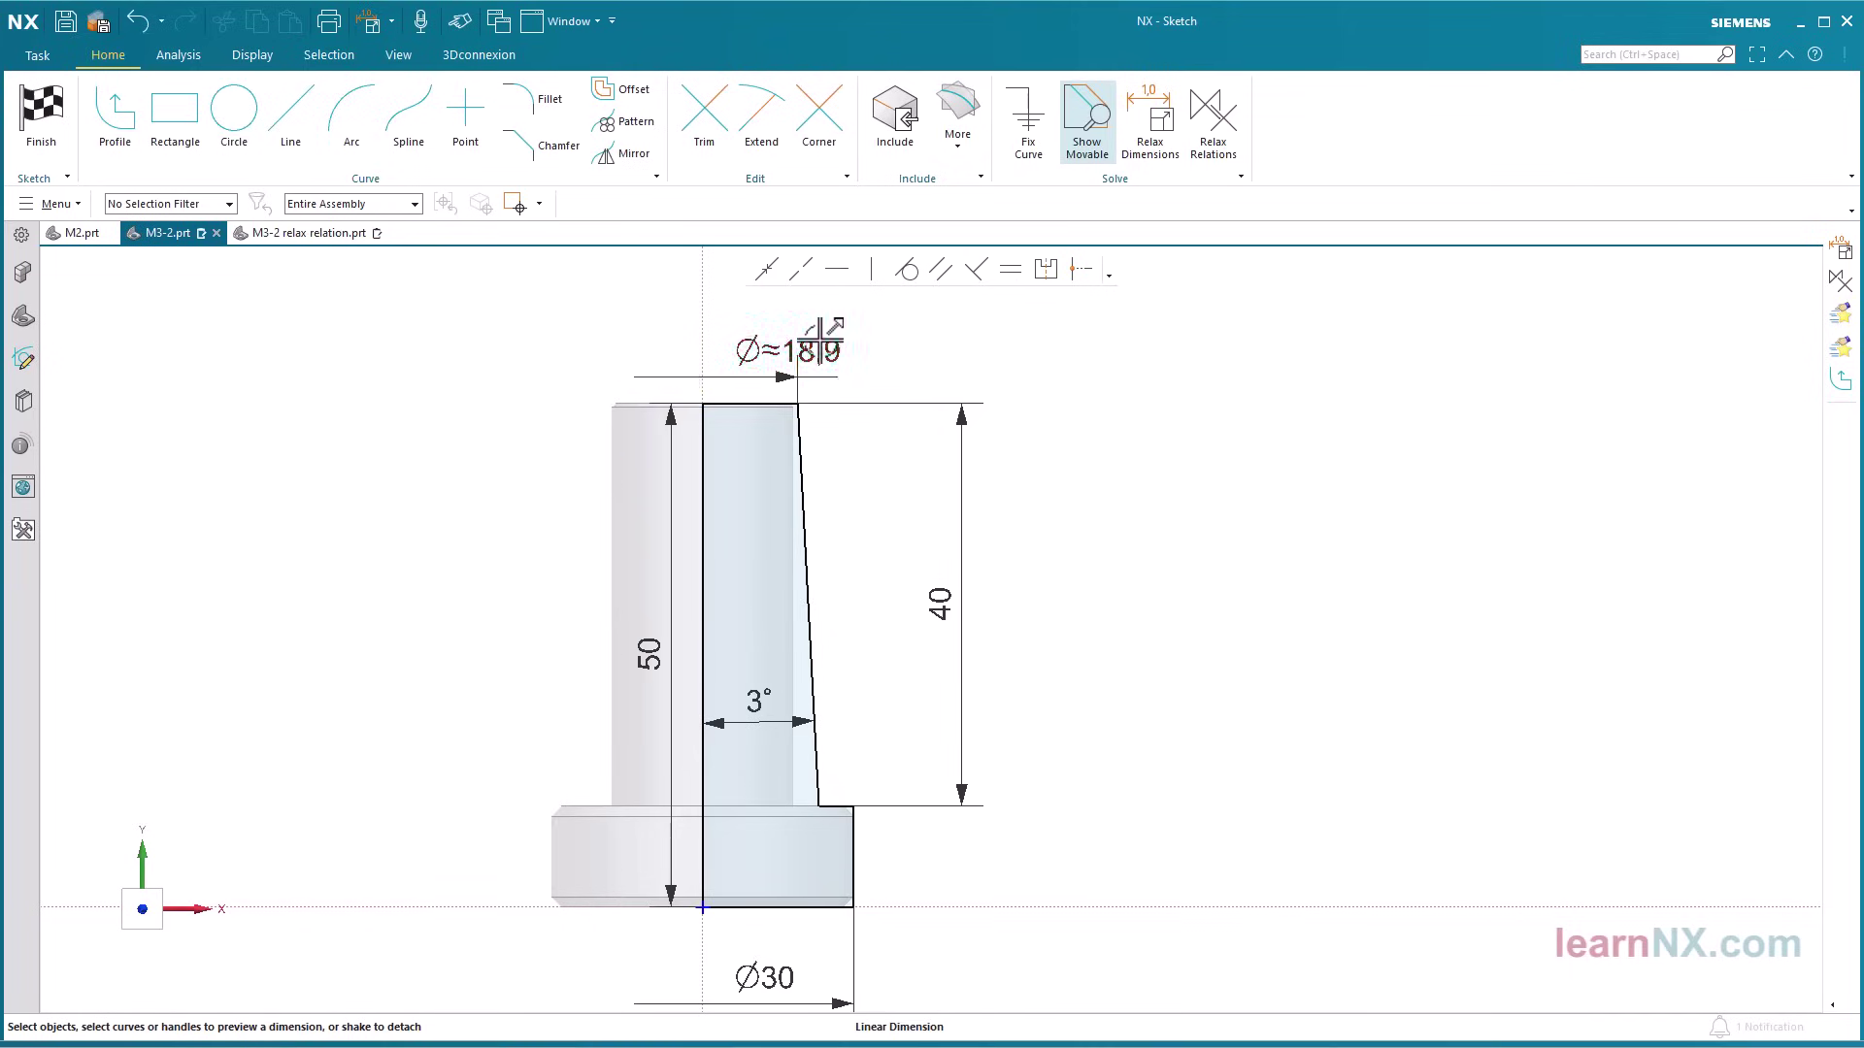
- Change the 18.9 top diameter dimension to 18 and finish the sketch
double_click(820, 344)
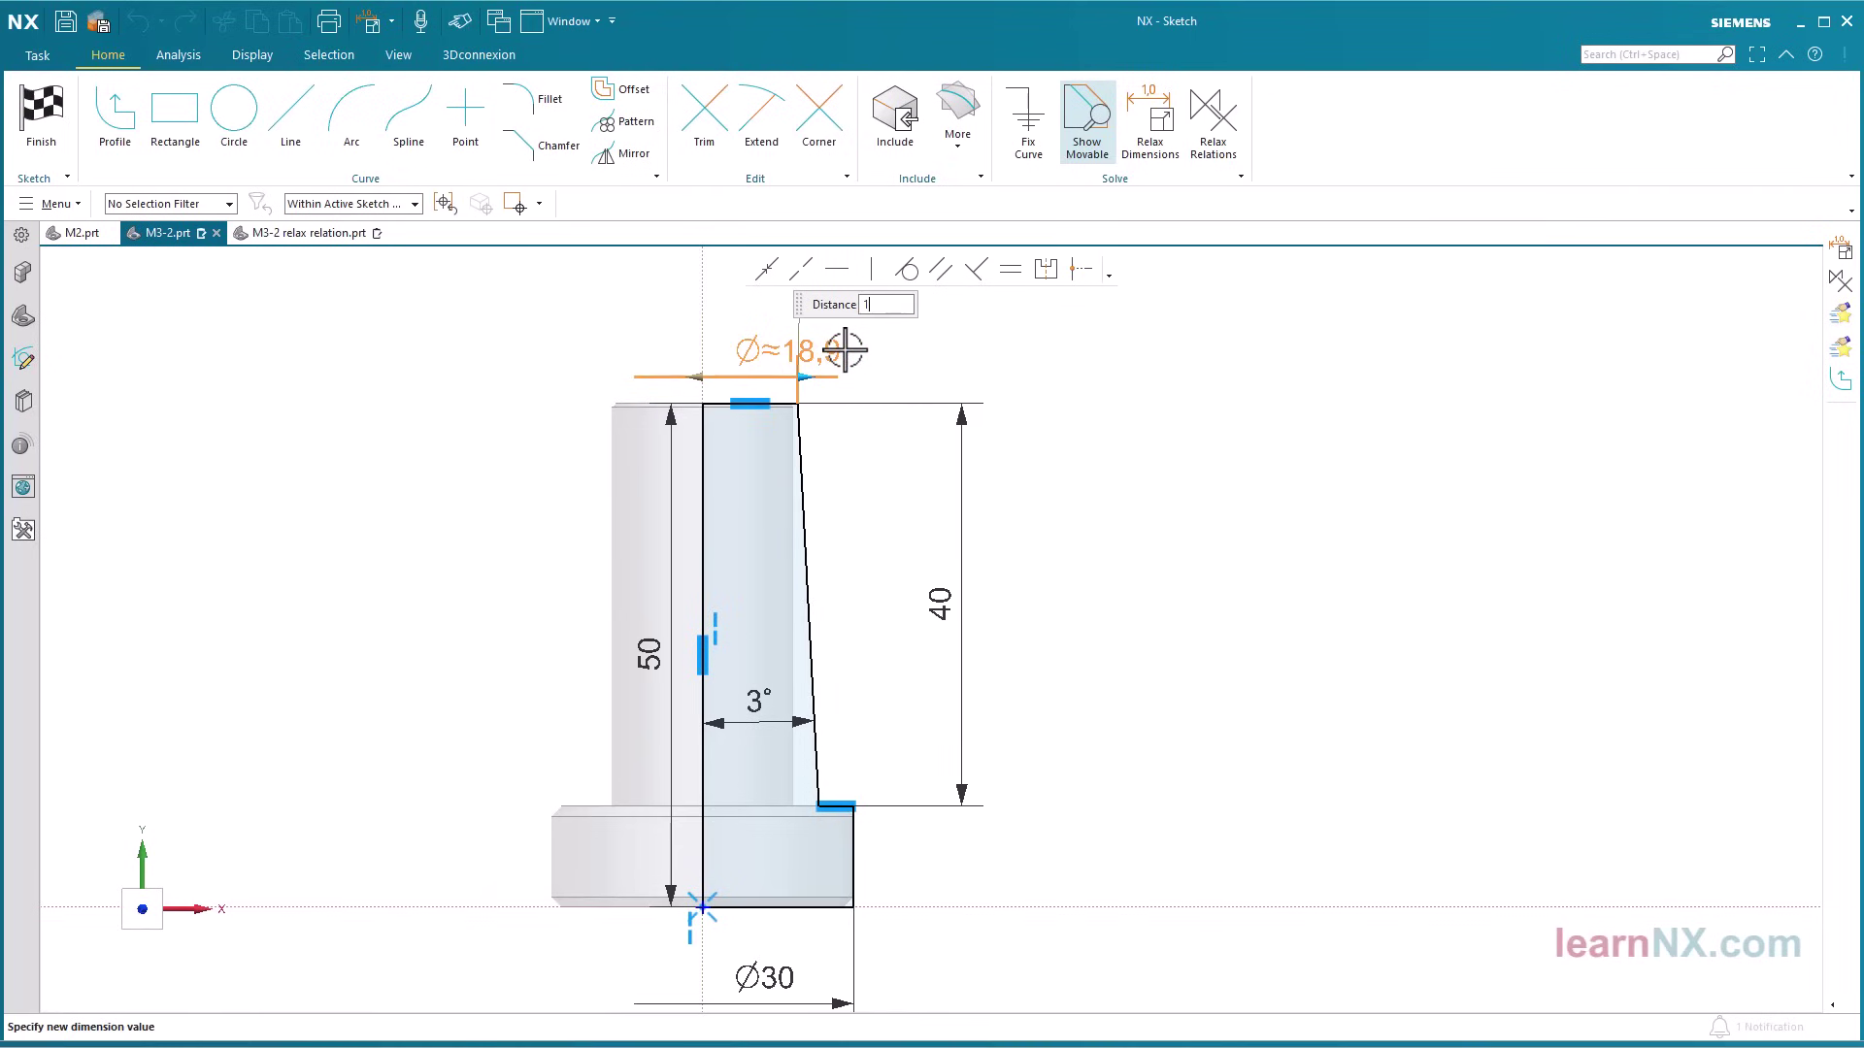
text(18)
key(Return)
key(Escape)
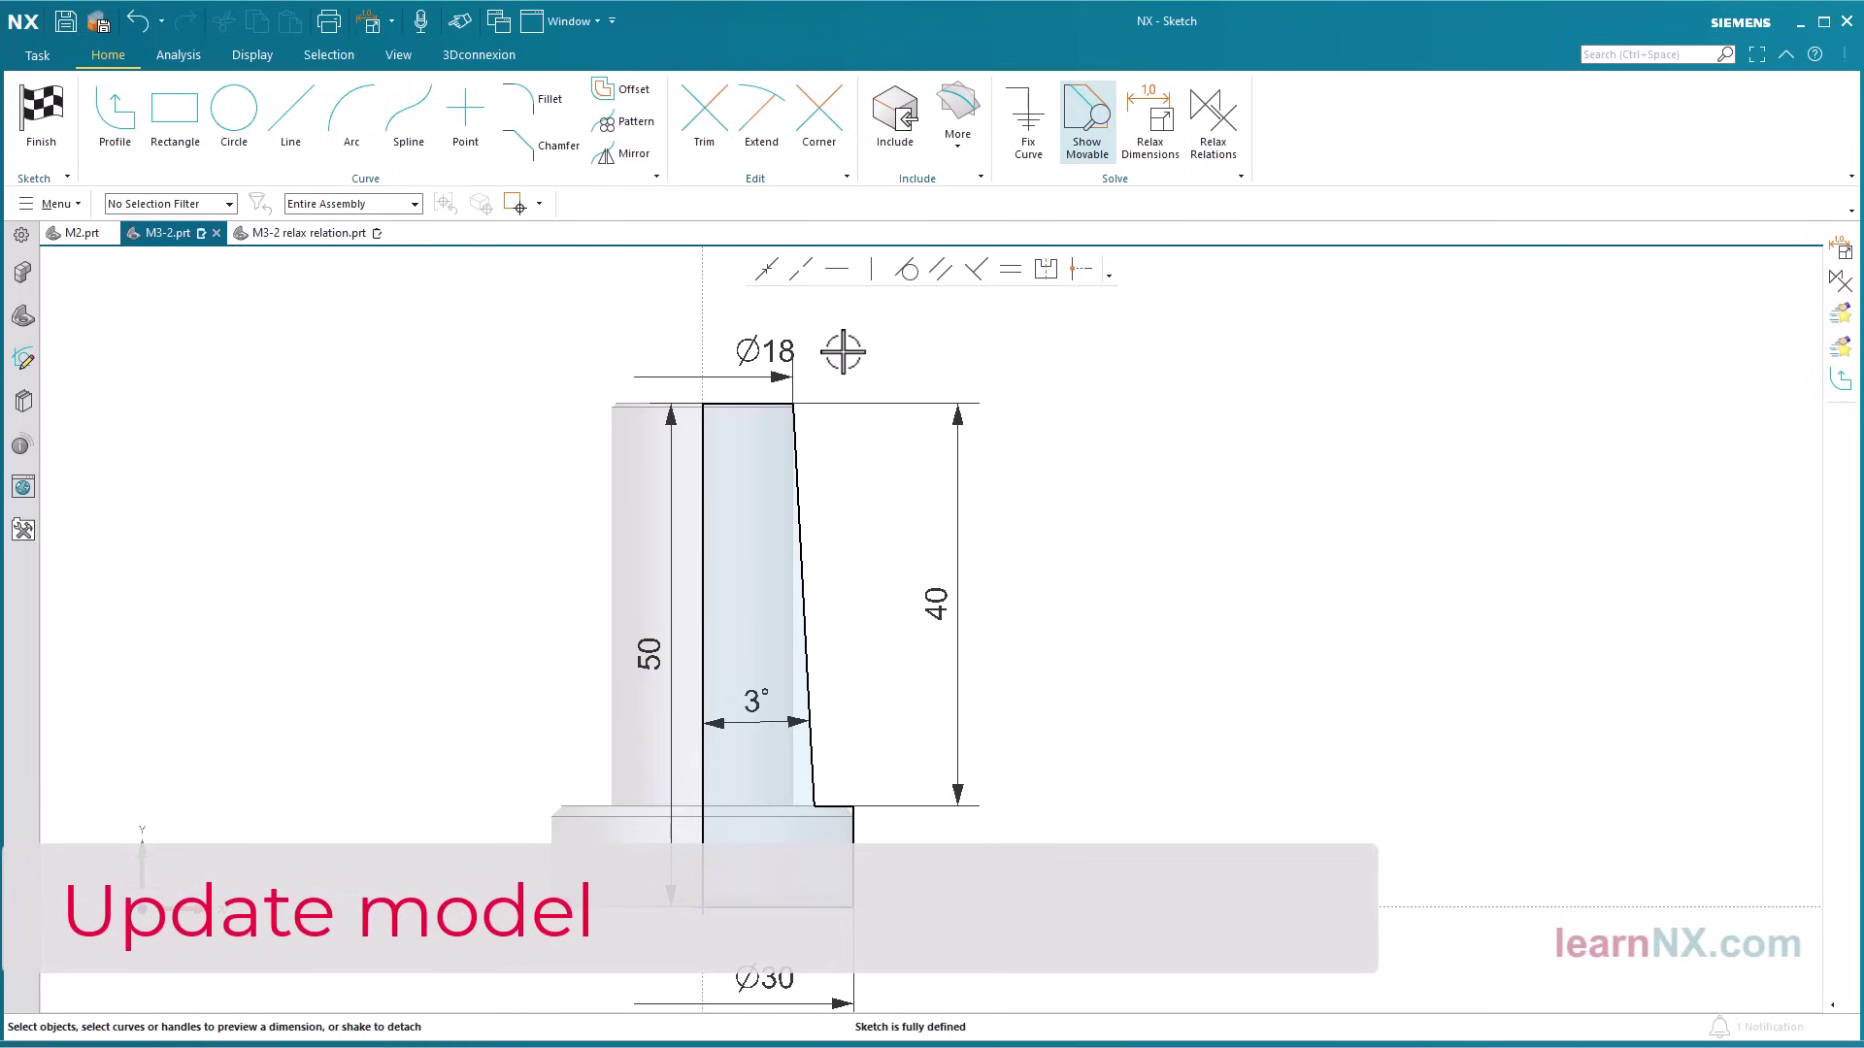
click(41, 109)
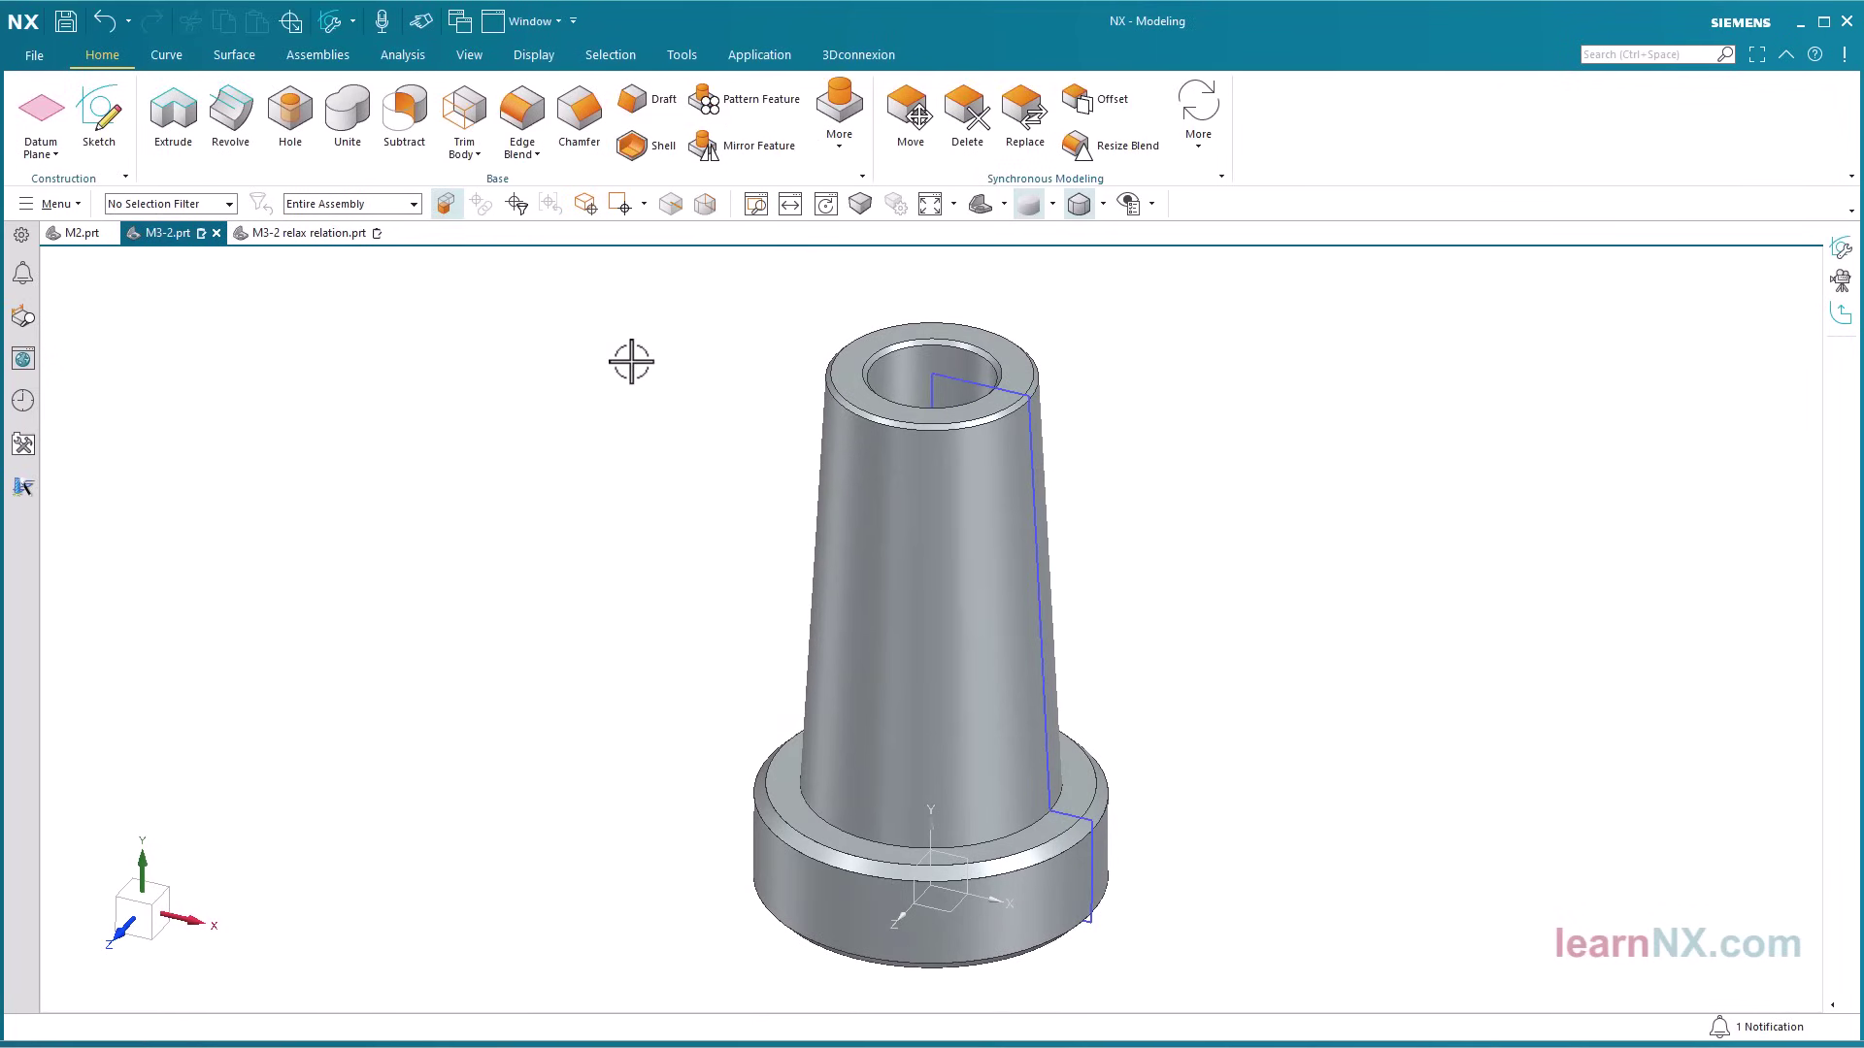
- Reopen the profile sketch and add Update Model to the Sketch group
double_click(944, 385)
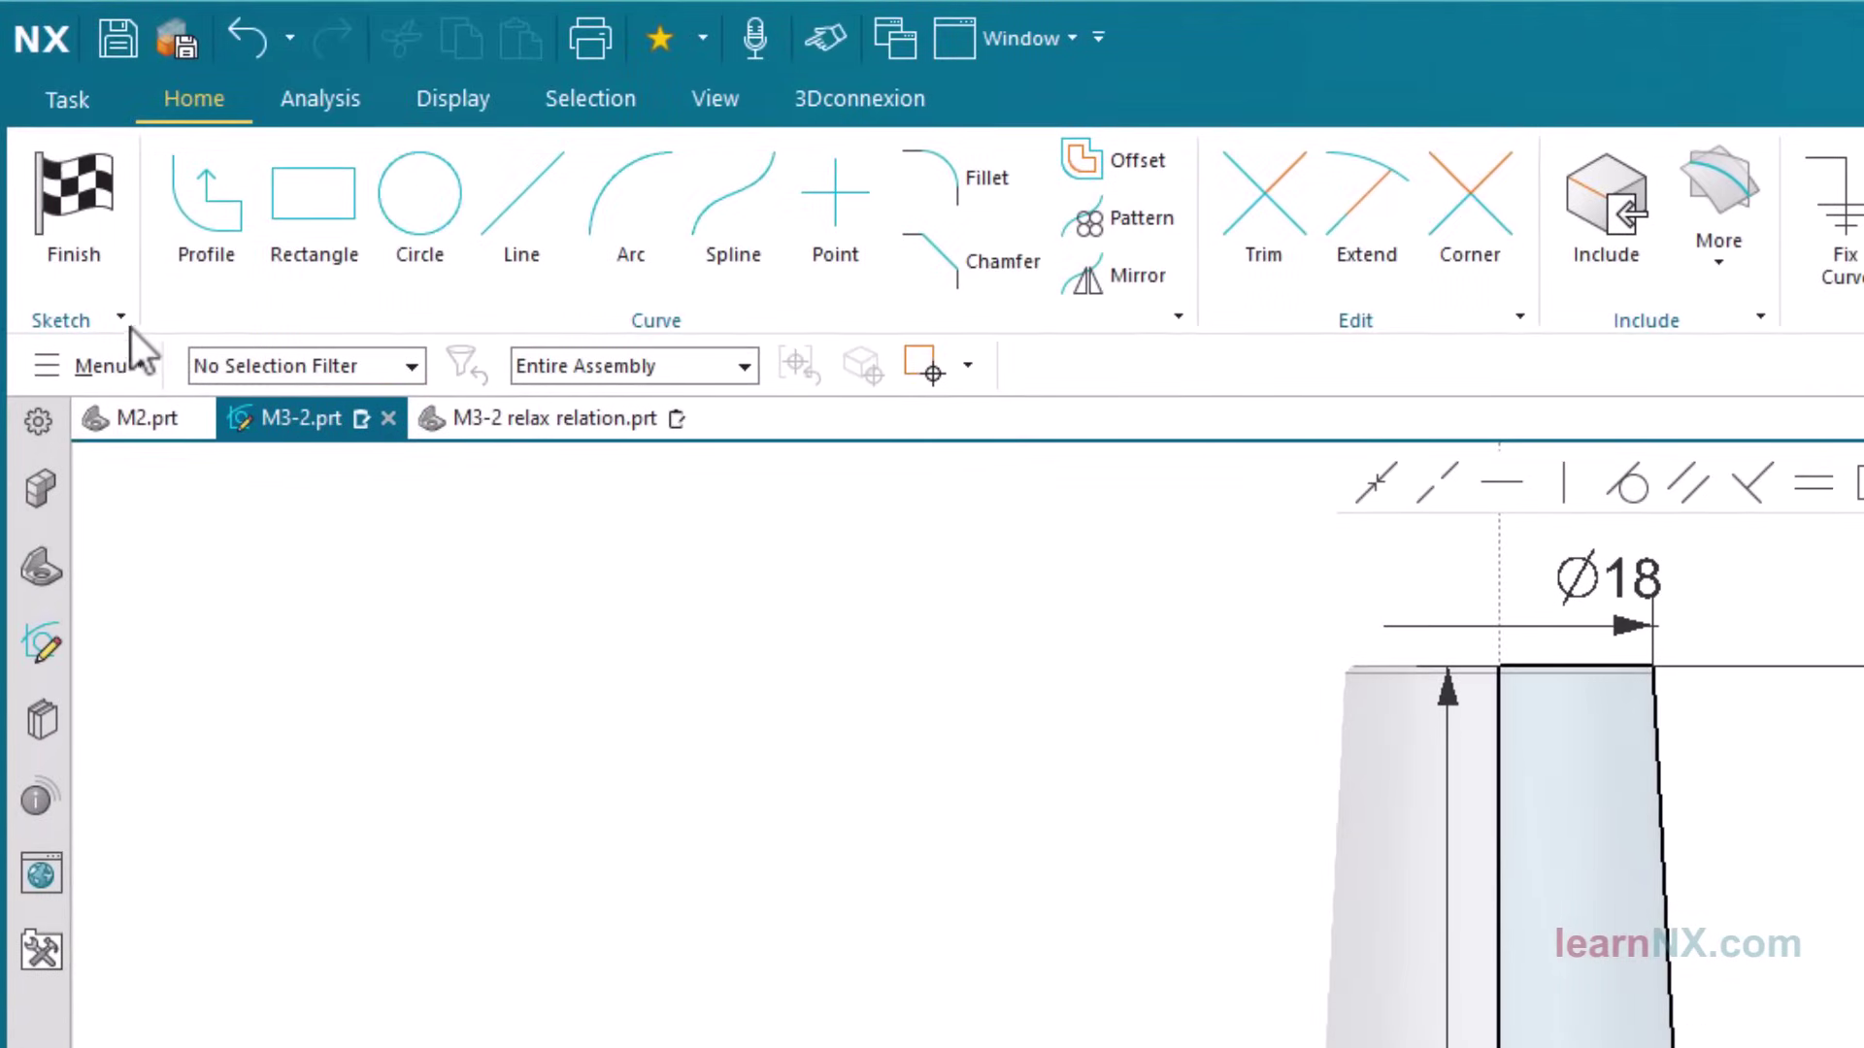
click(120, 318)
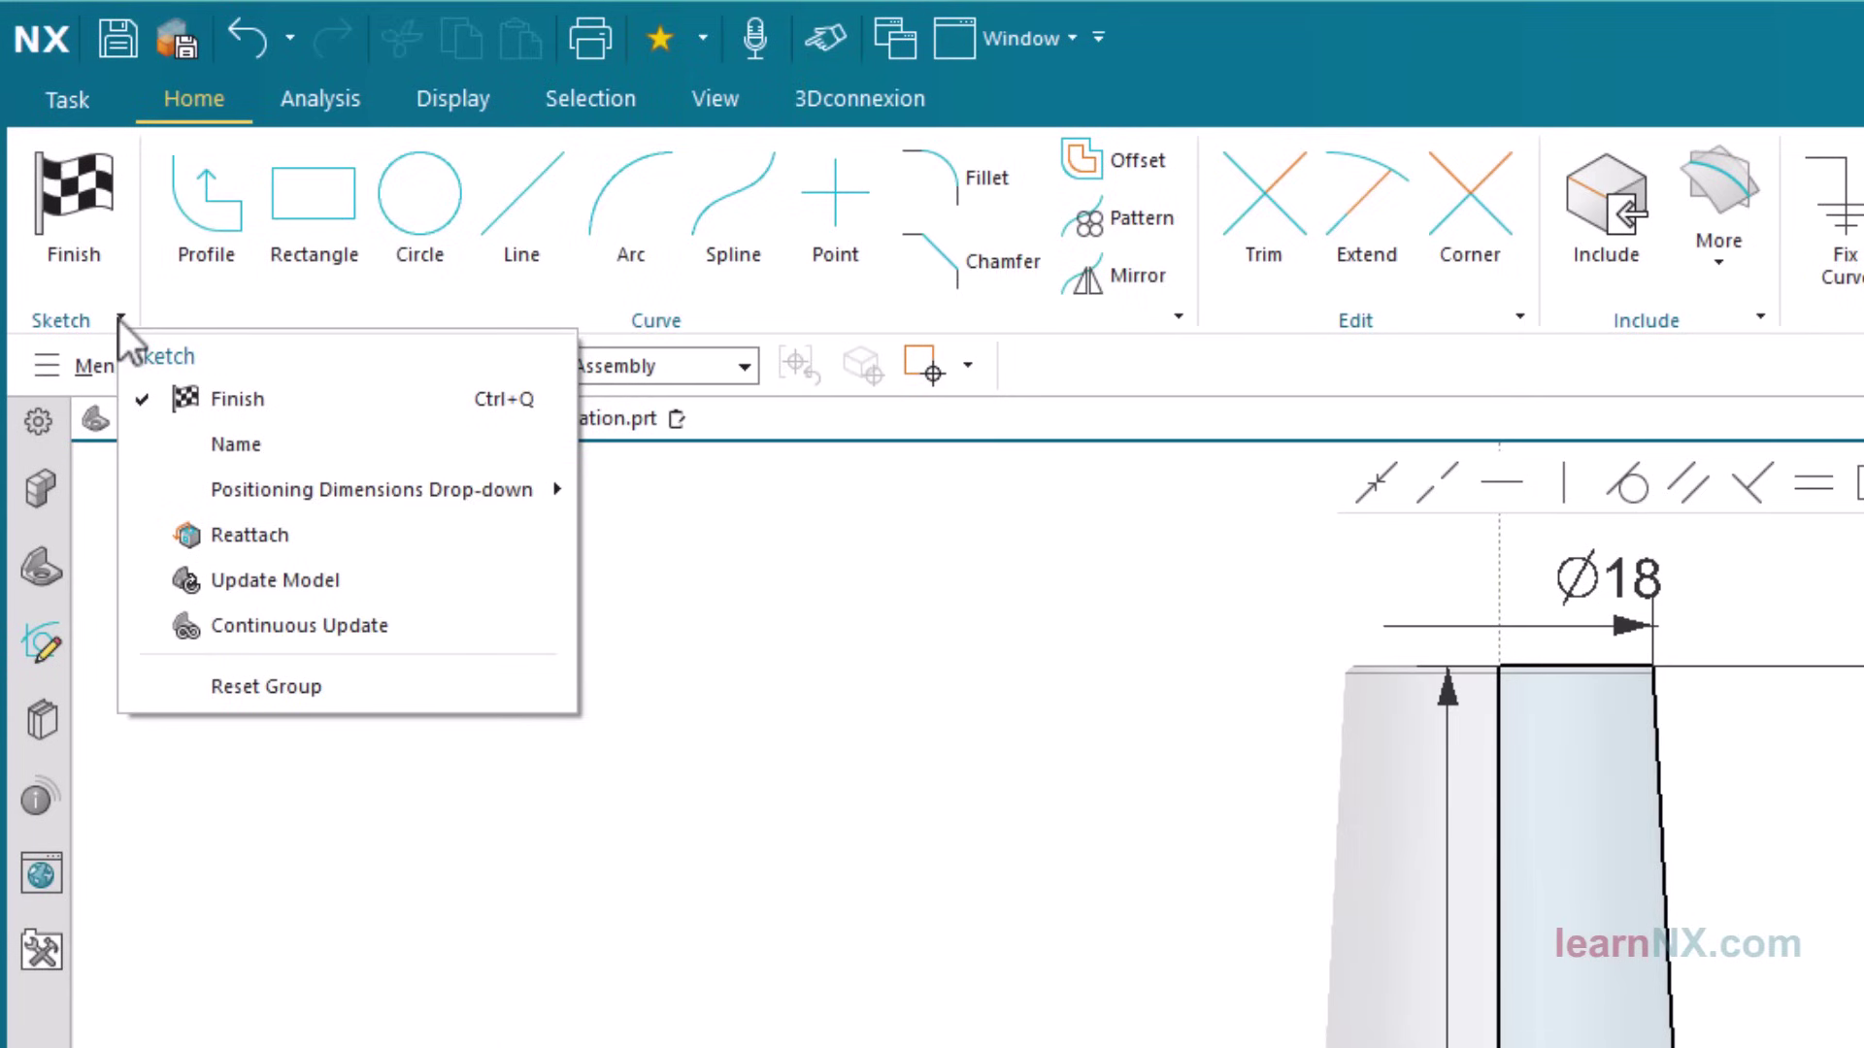
click(270, 580)
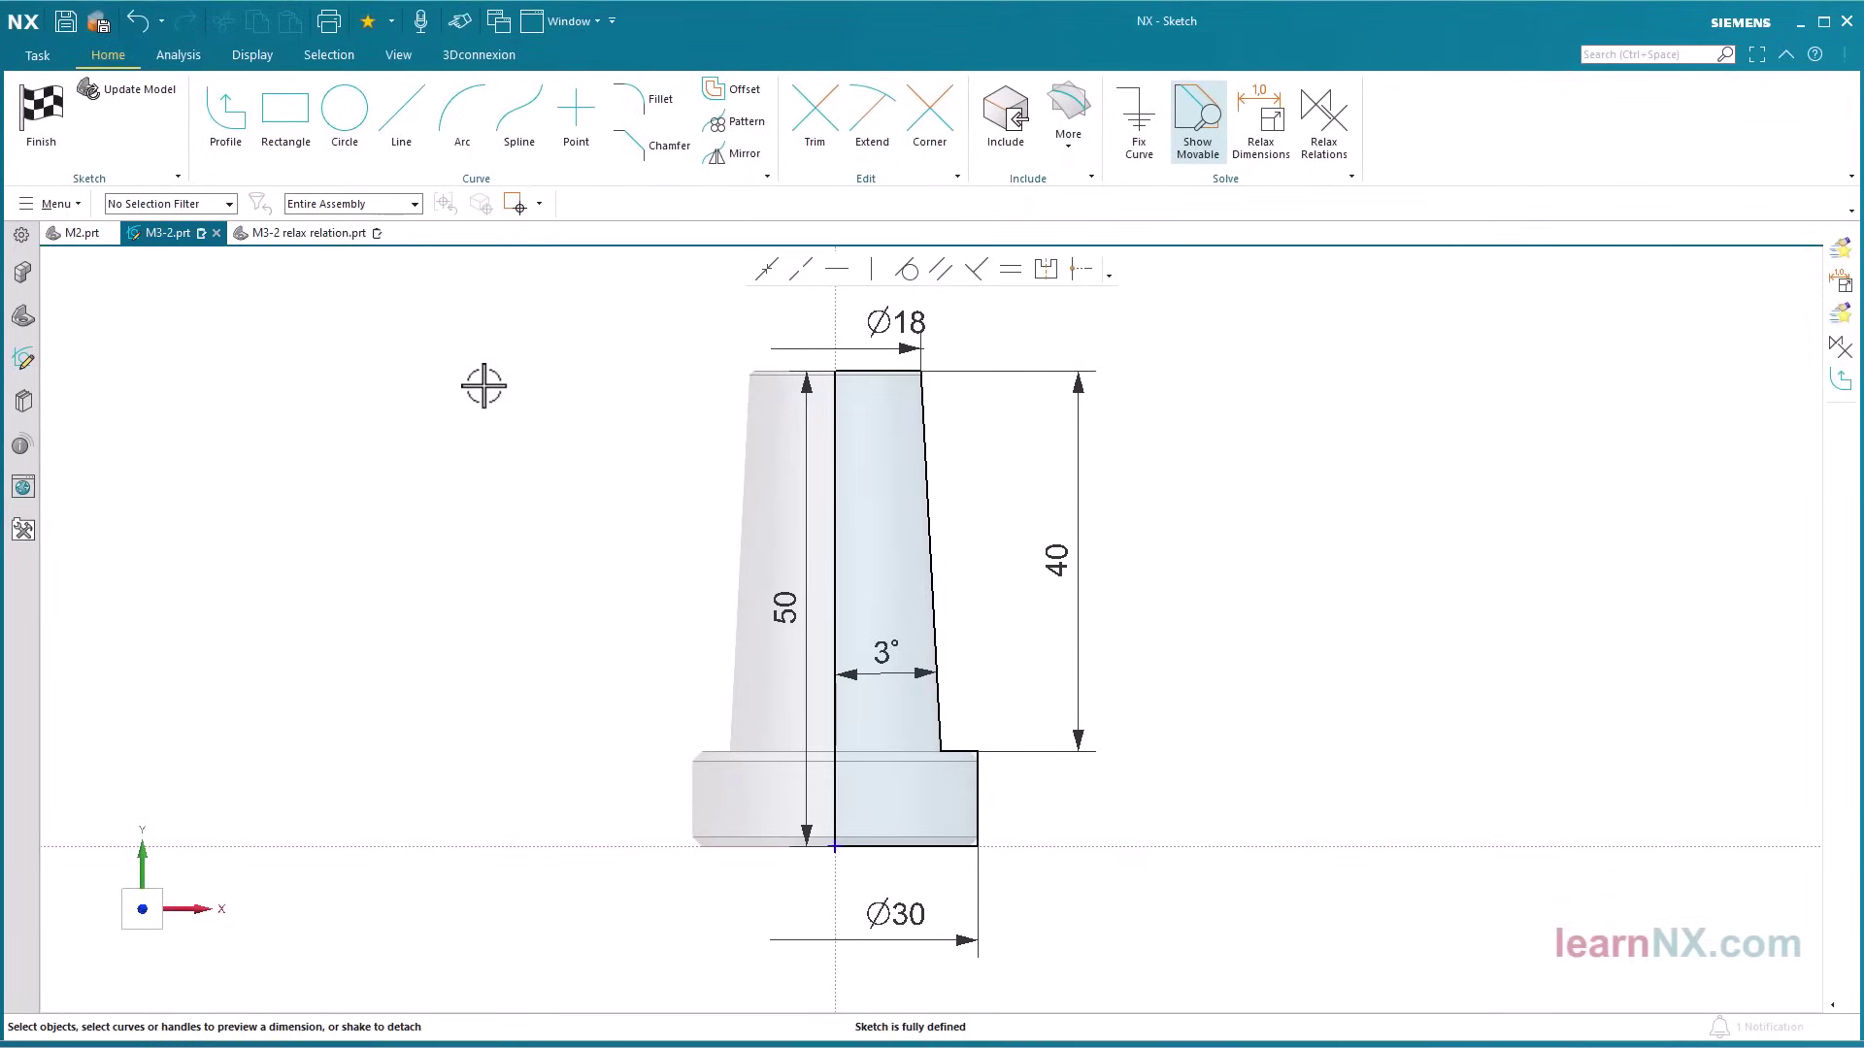
- Preview the part with the 40 step height changed to 28.5
double_click(1057, 561)
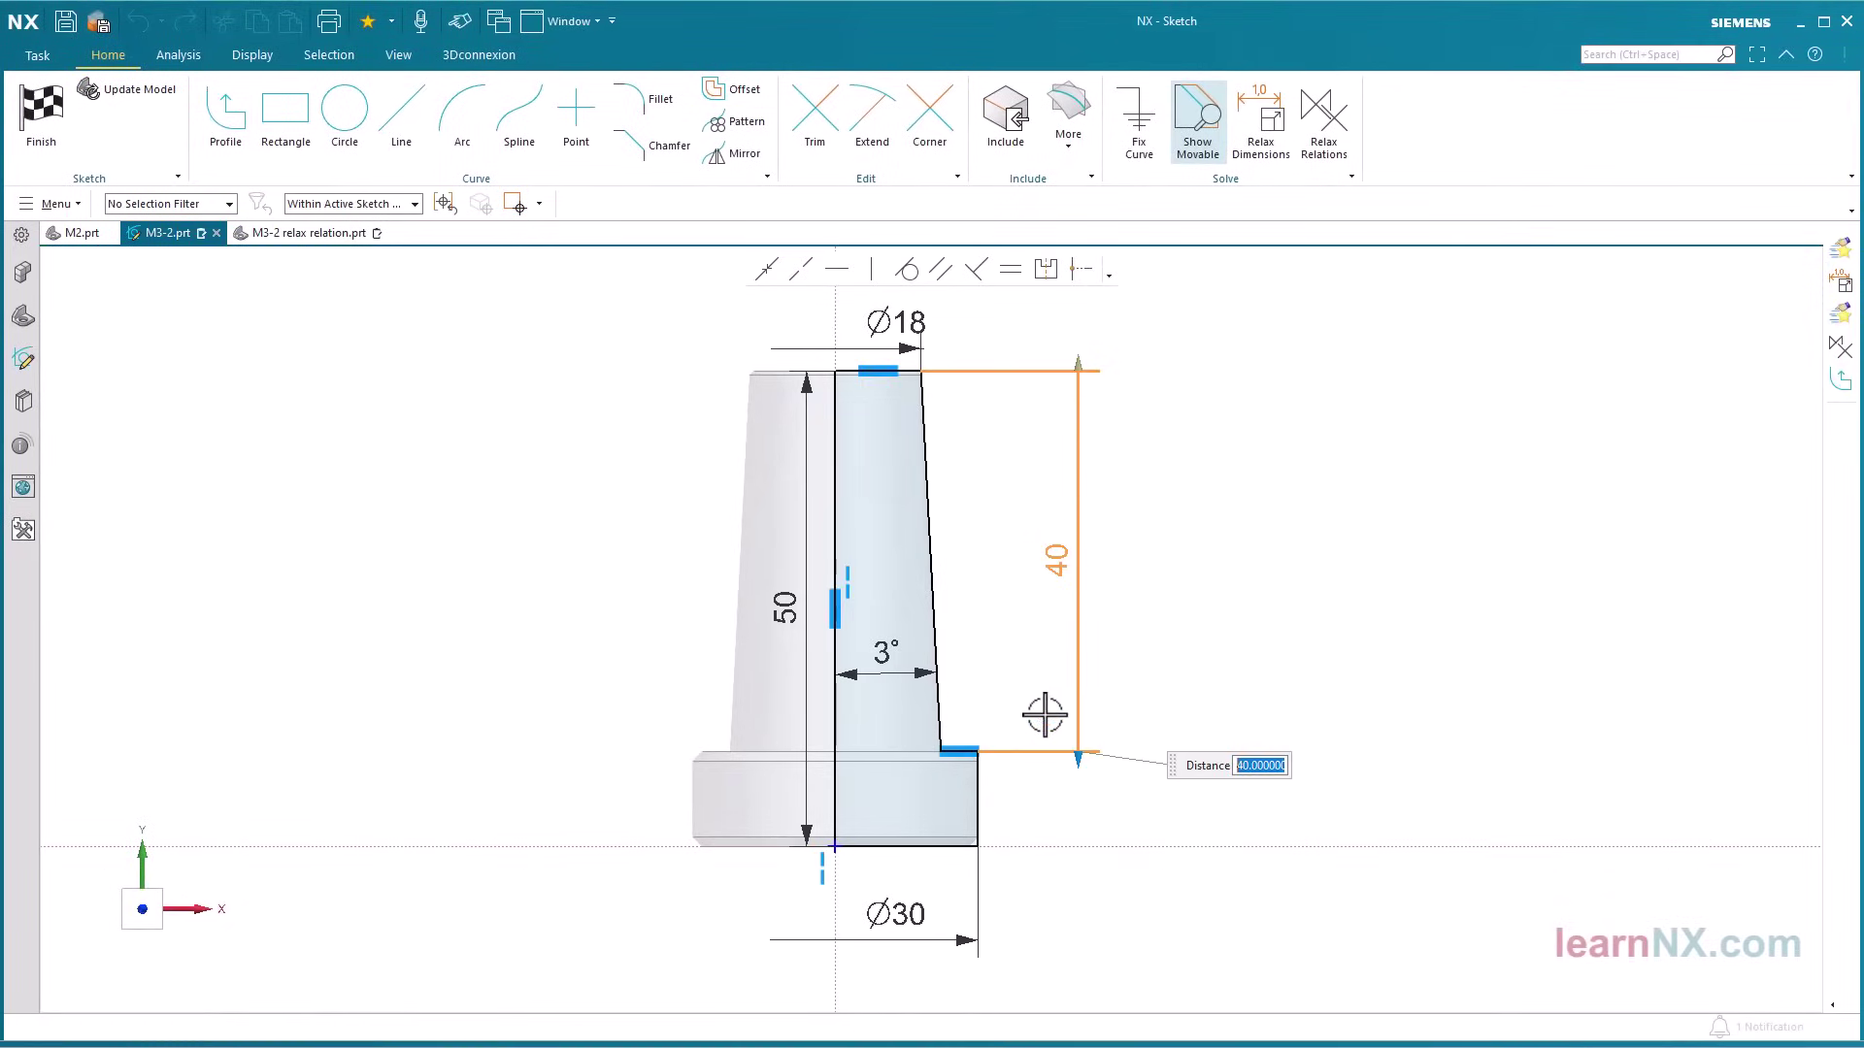
drag(1073, 751, 1057, 641)
key(Home)
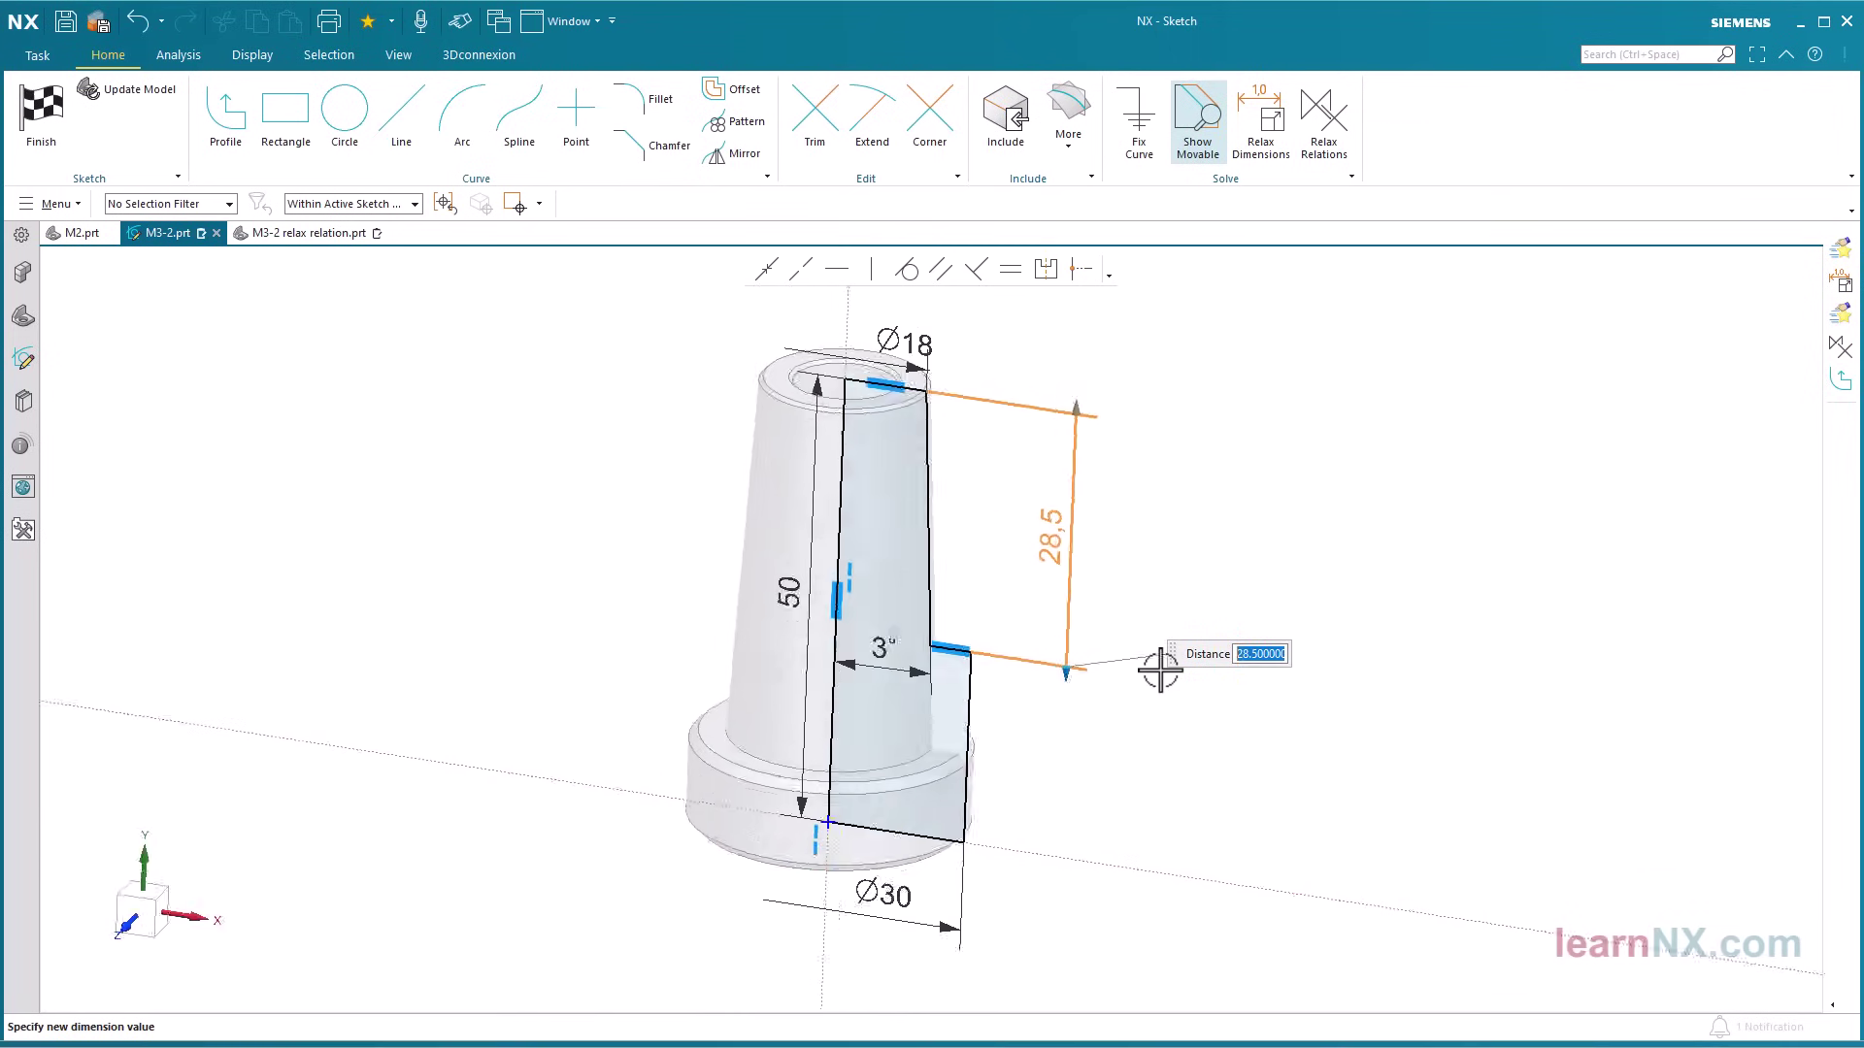
click(167, 97)
click(169, 97)
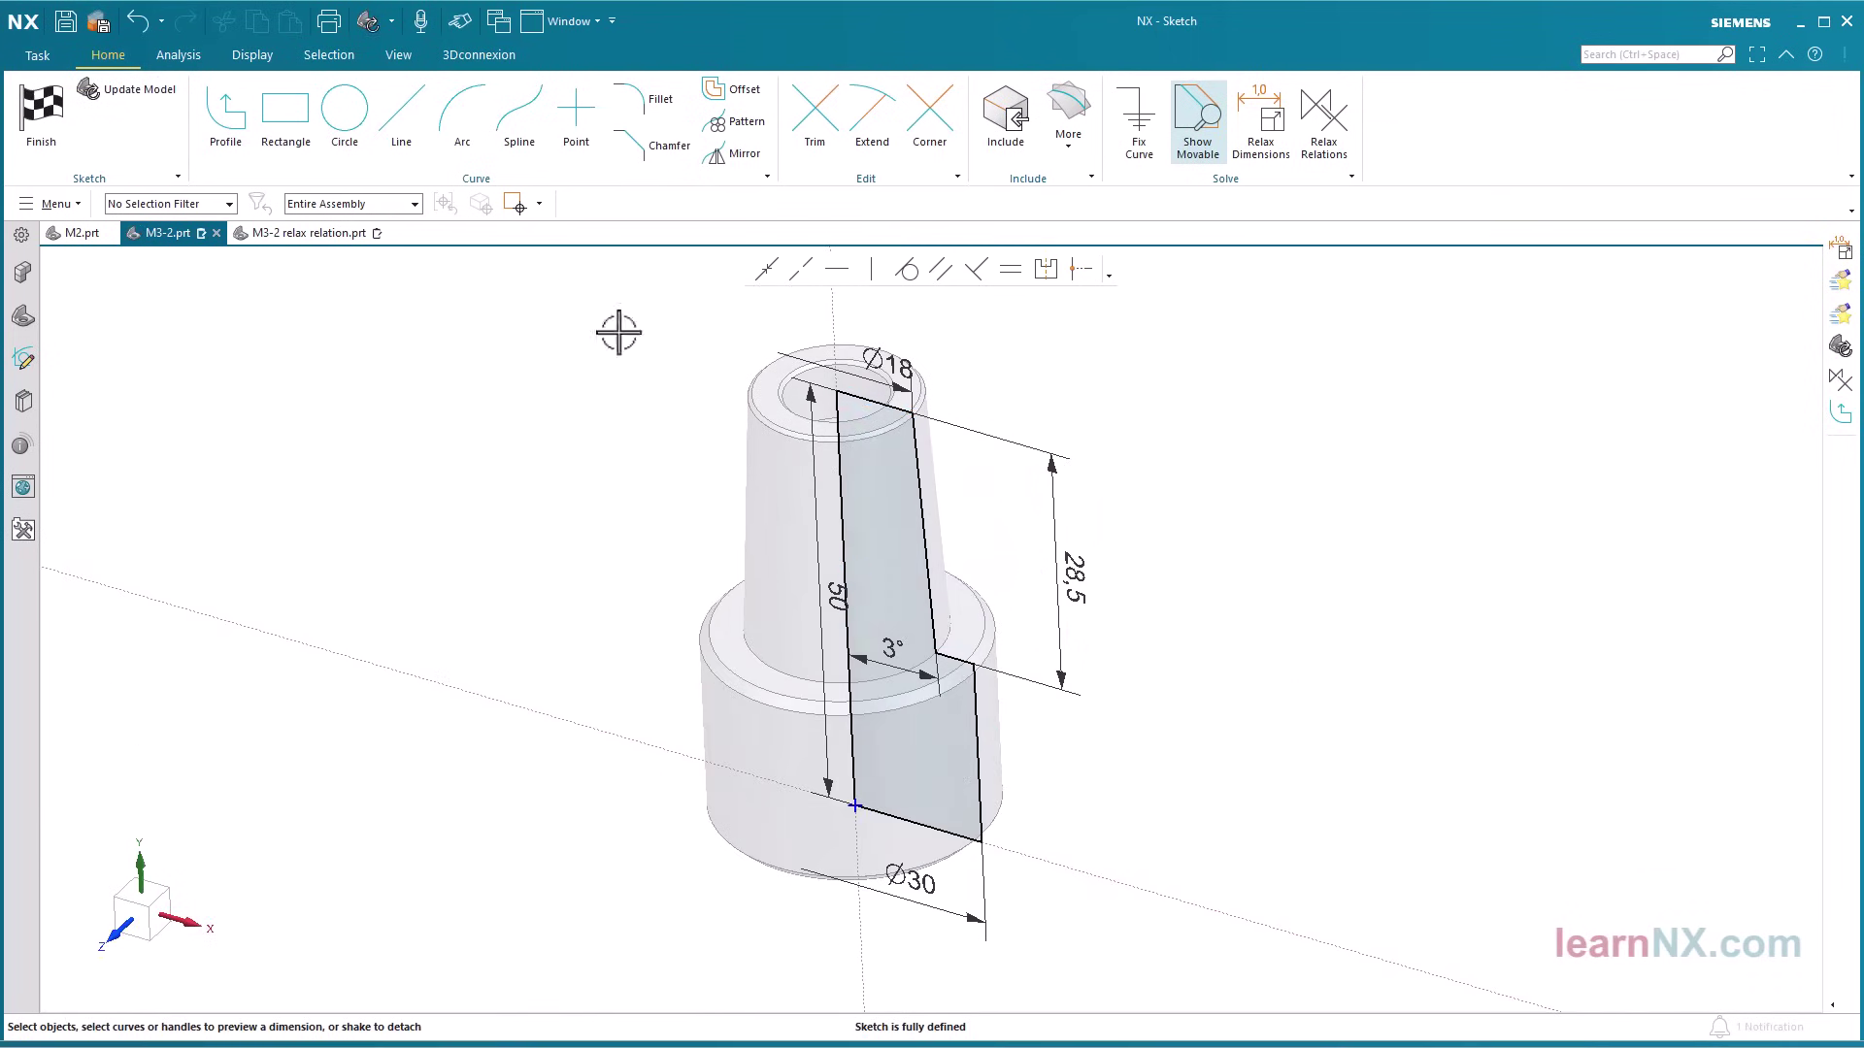
- Restore the step height to 40, update the model, and finish the sketch
double_click(1068, 599)
text(40)
key(Return)
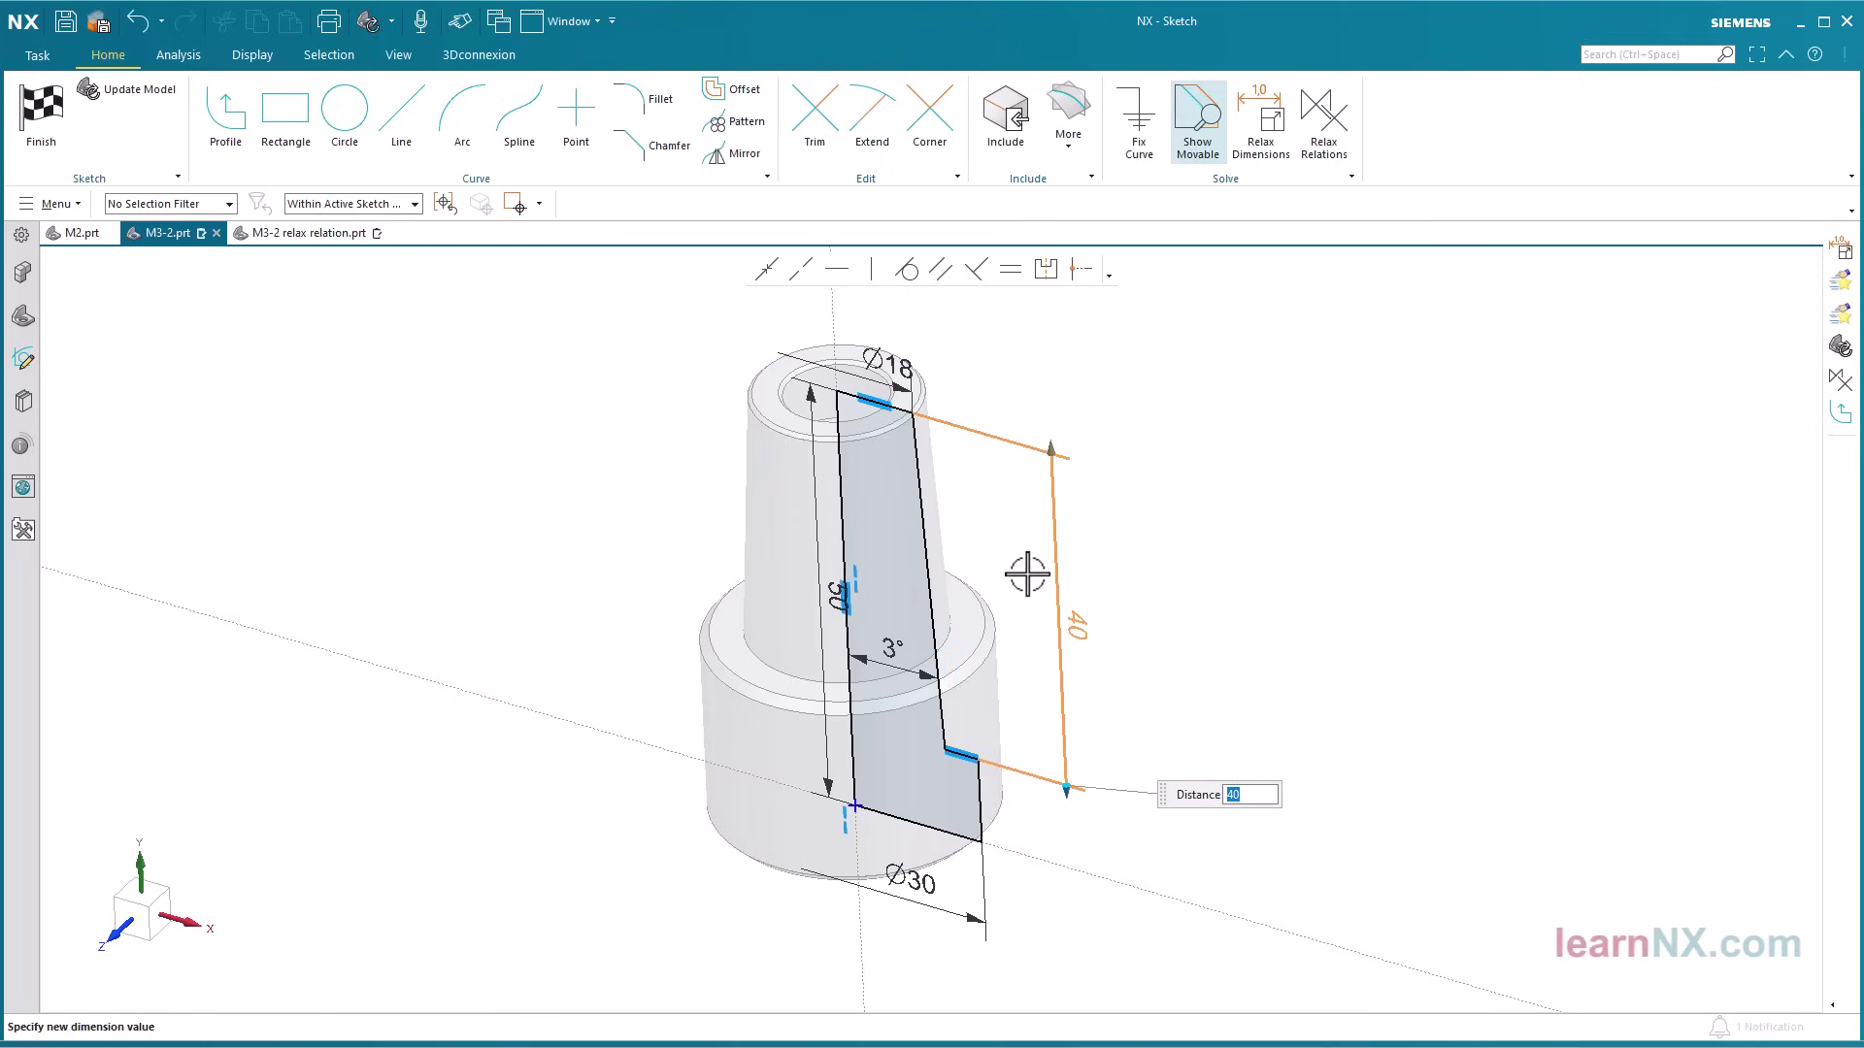
click(160, 97)
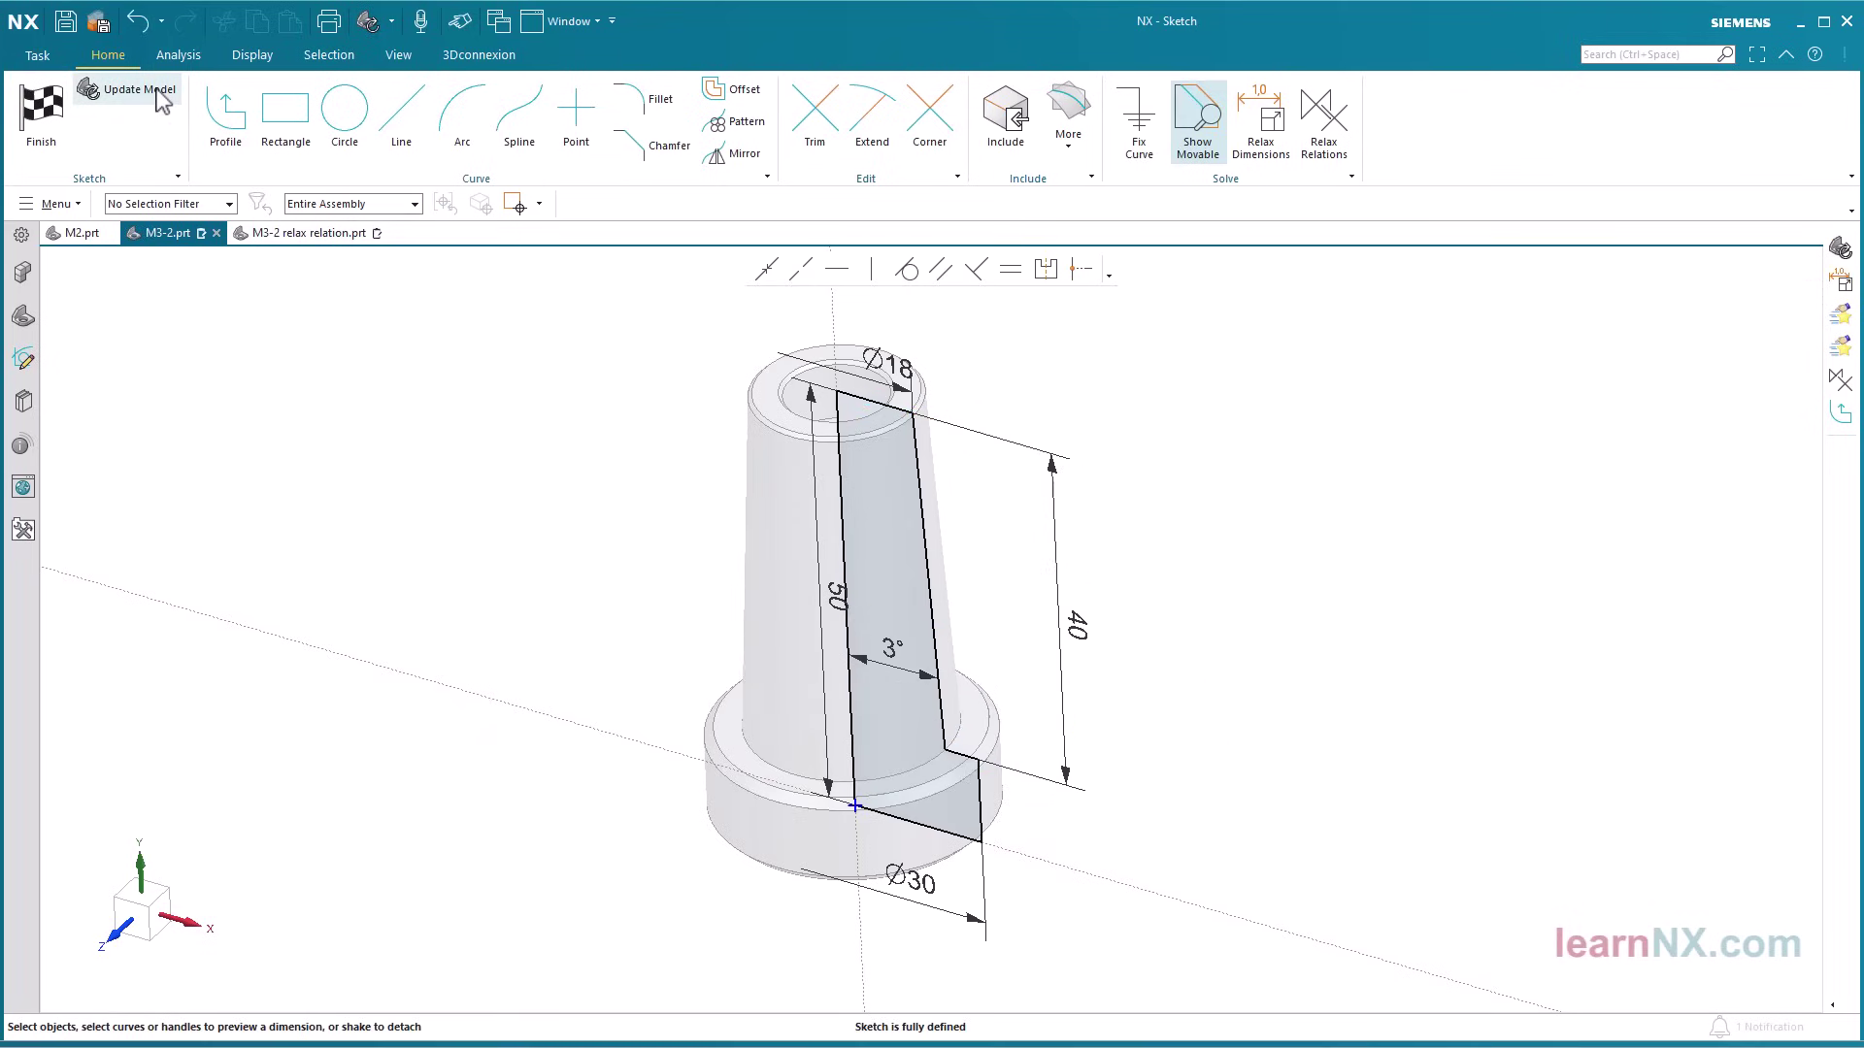
click(62, 124)
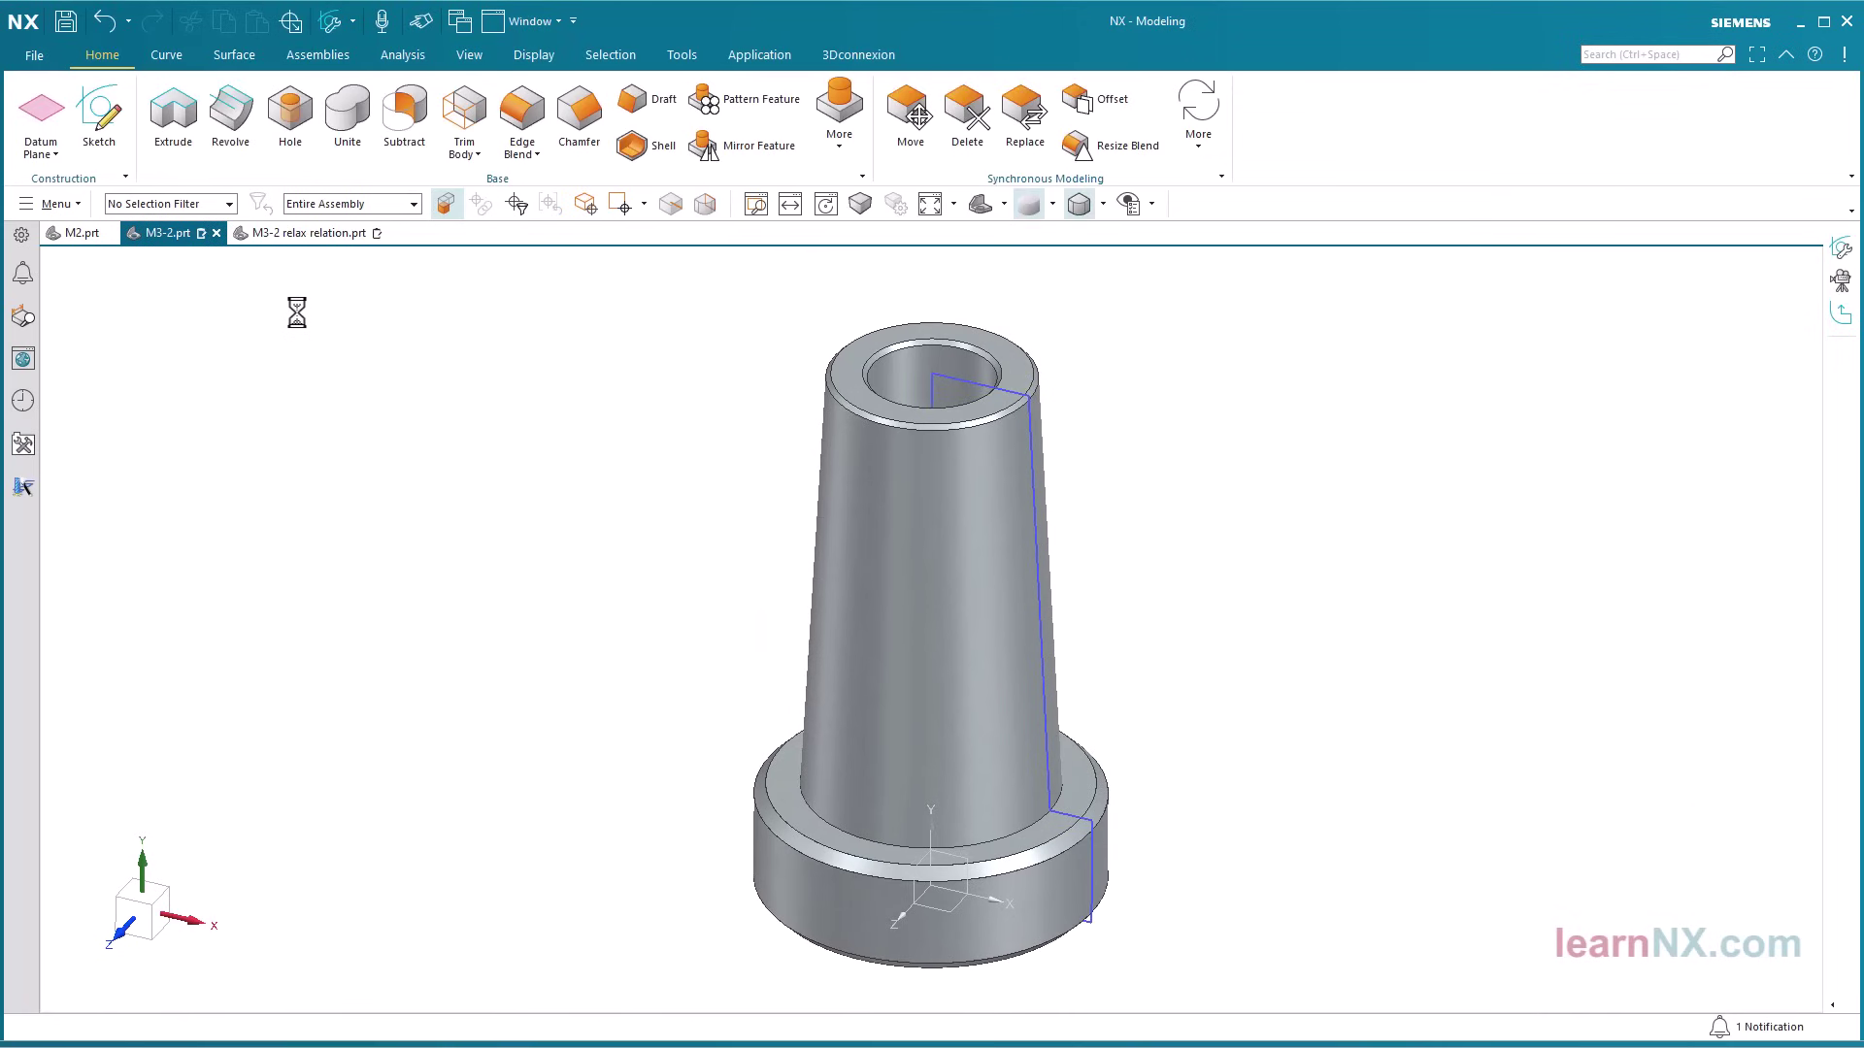
- Save M3-2 and enable the Part Navigator tab in the Resource Bar
click(76, 29)
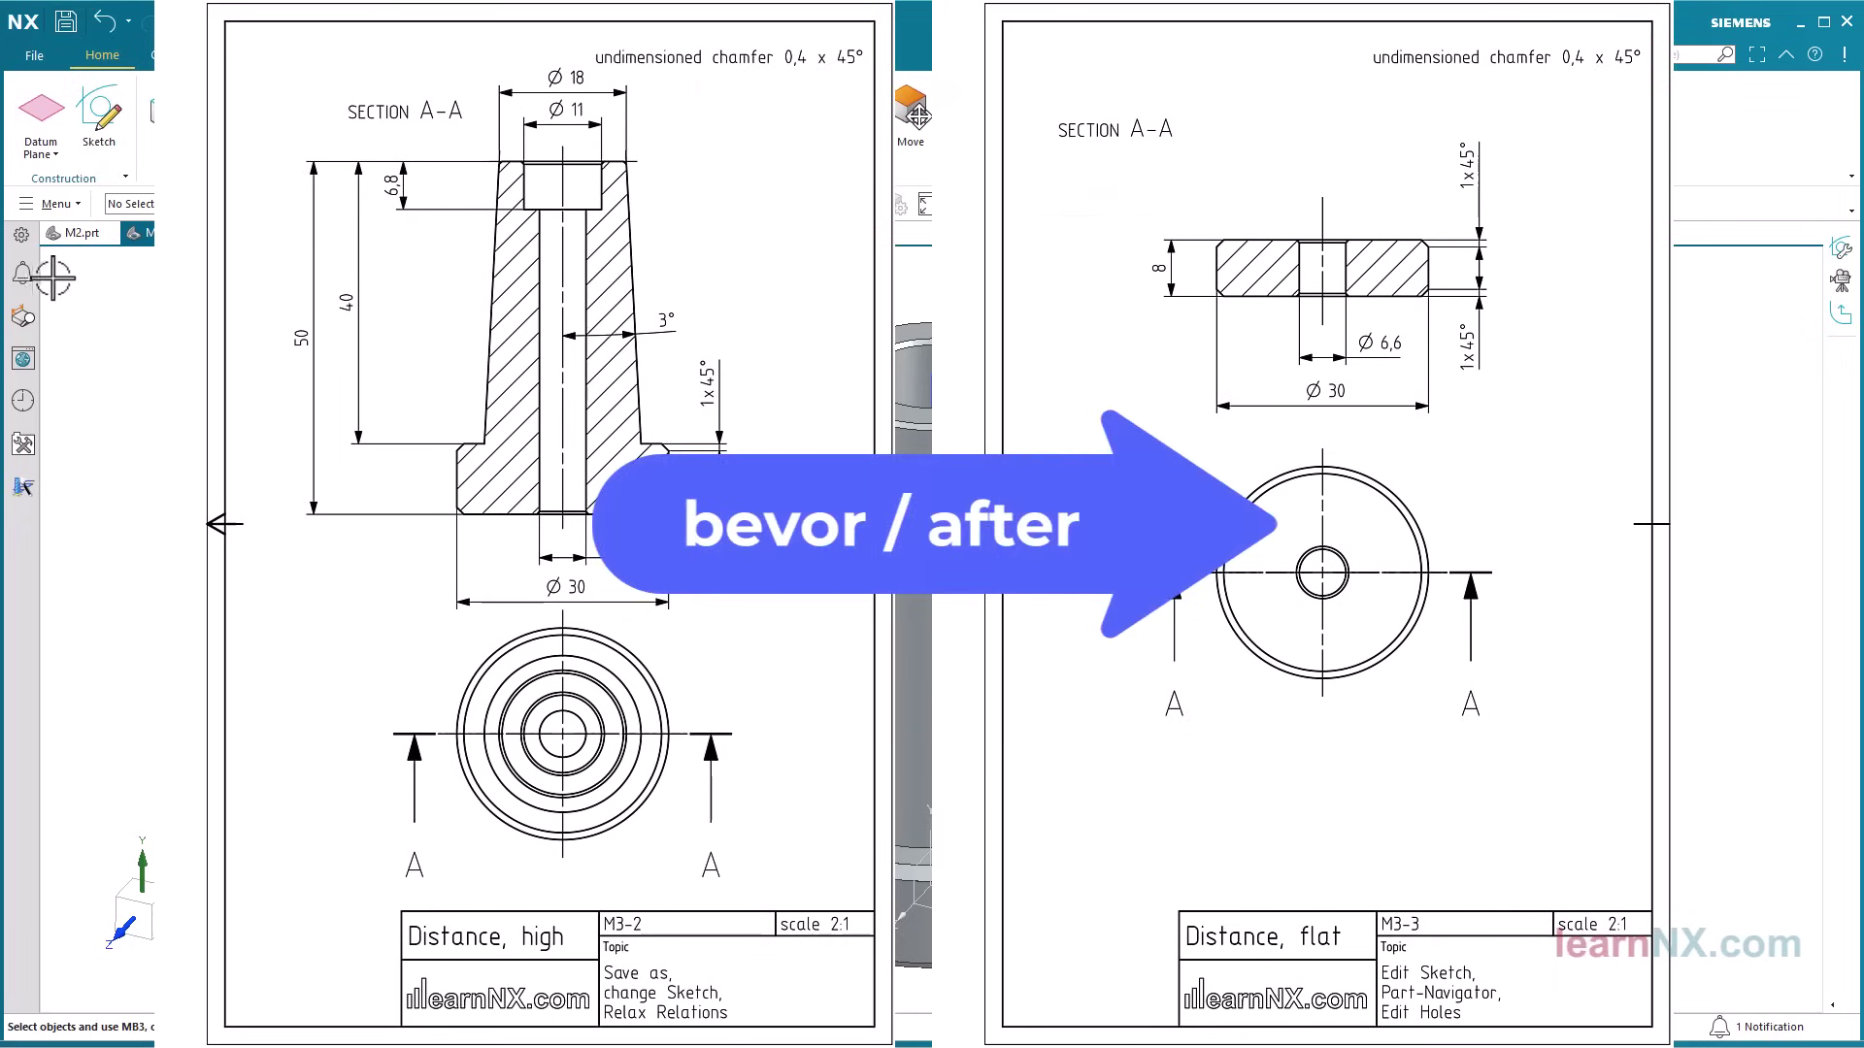
click(21, 236)
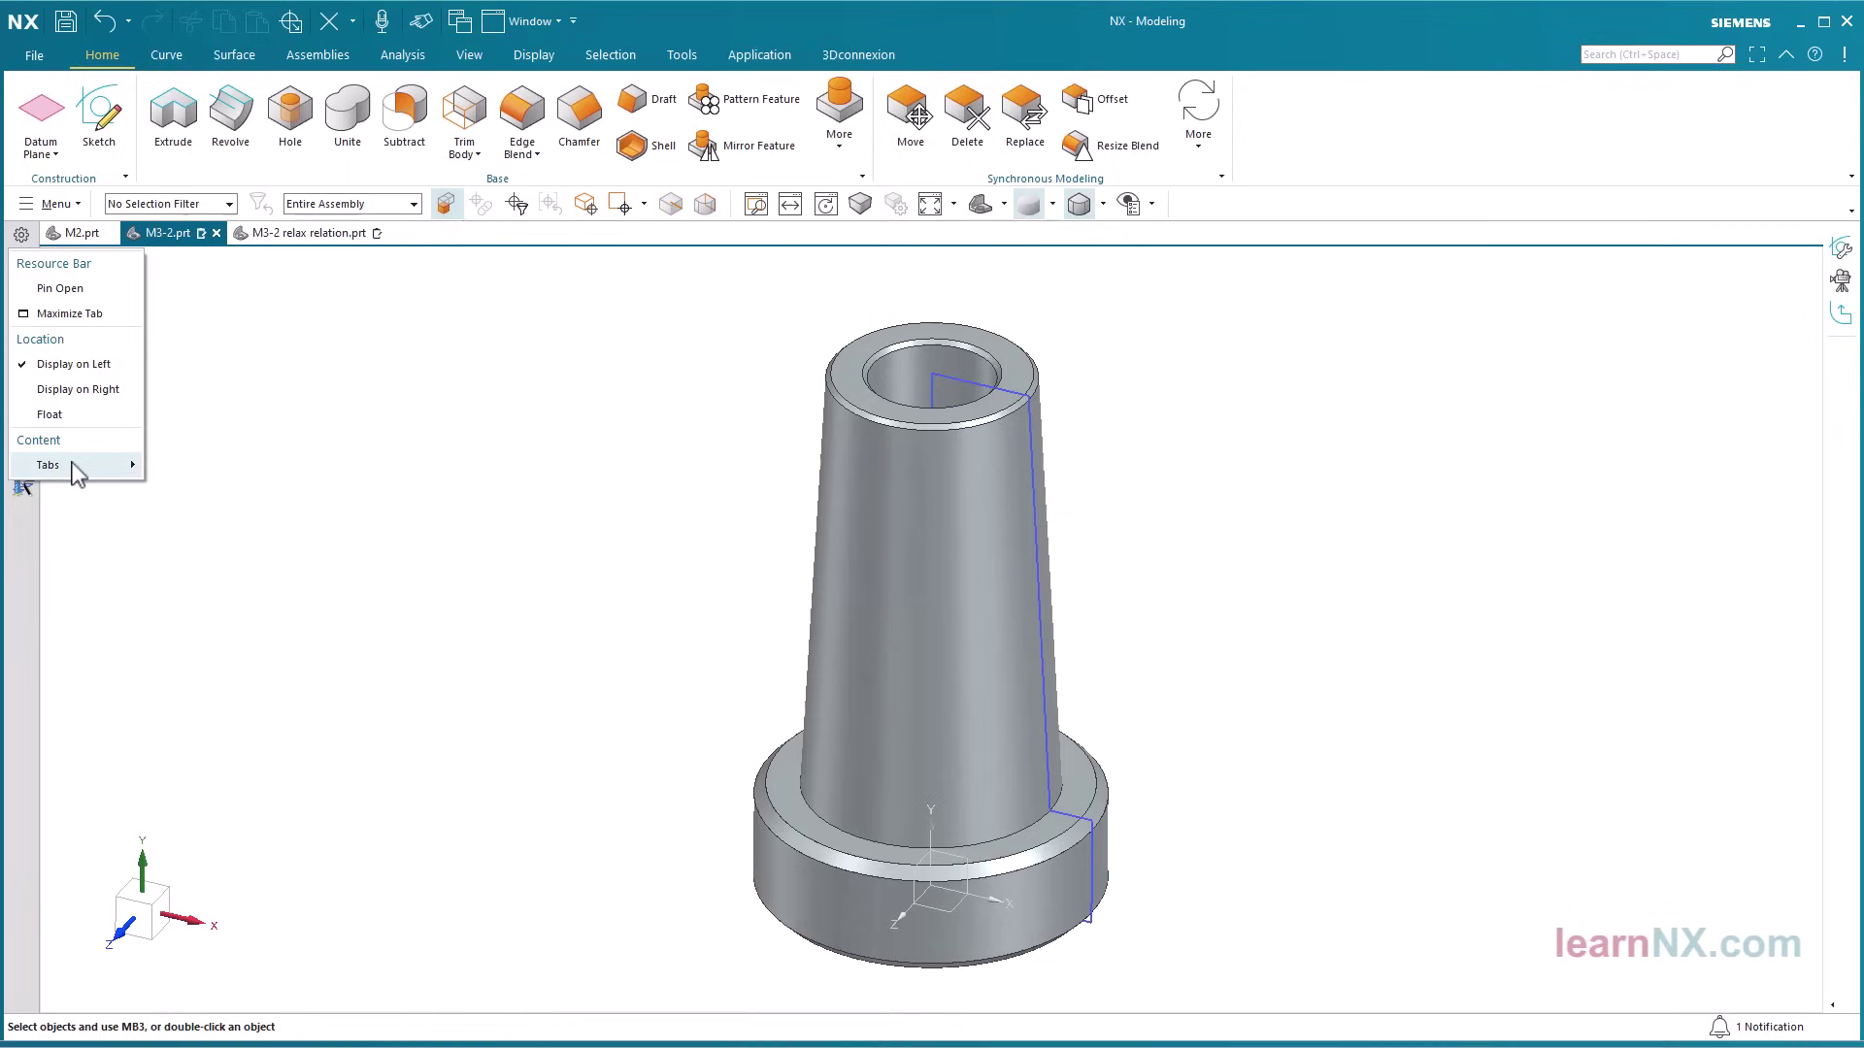
mouse_move(76, 469)
click(156, 507)
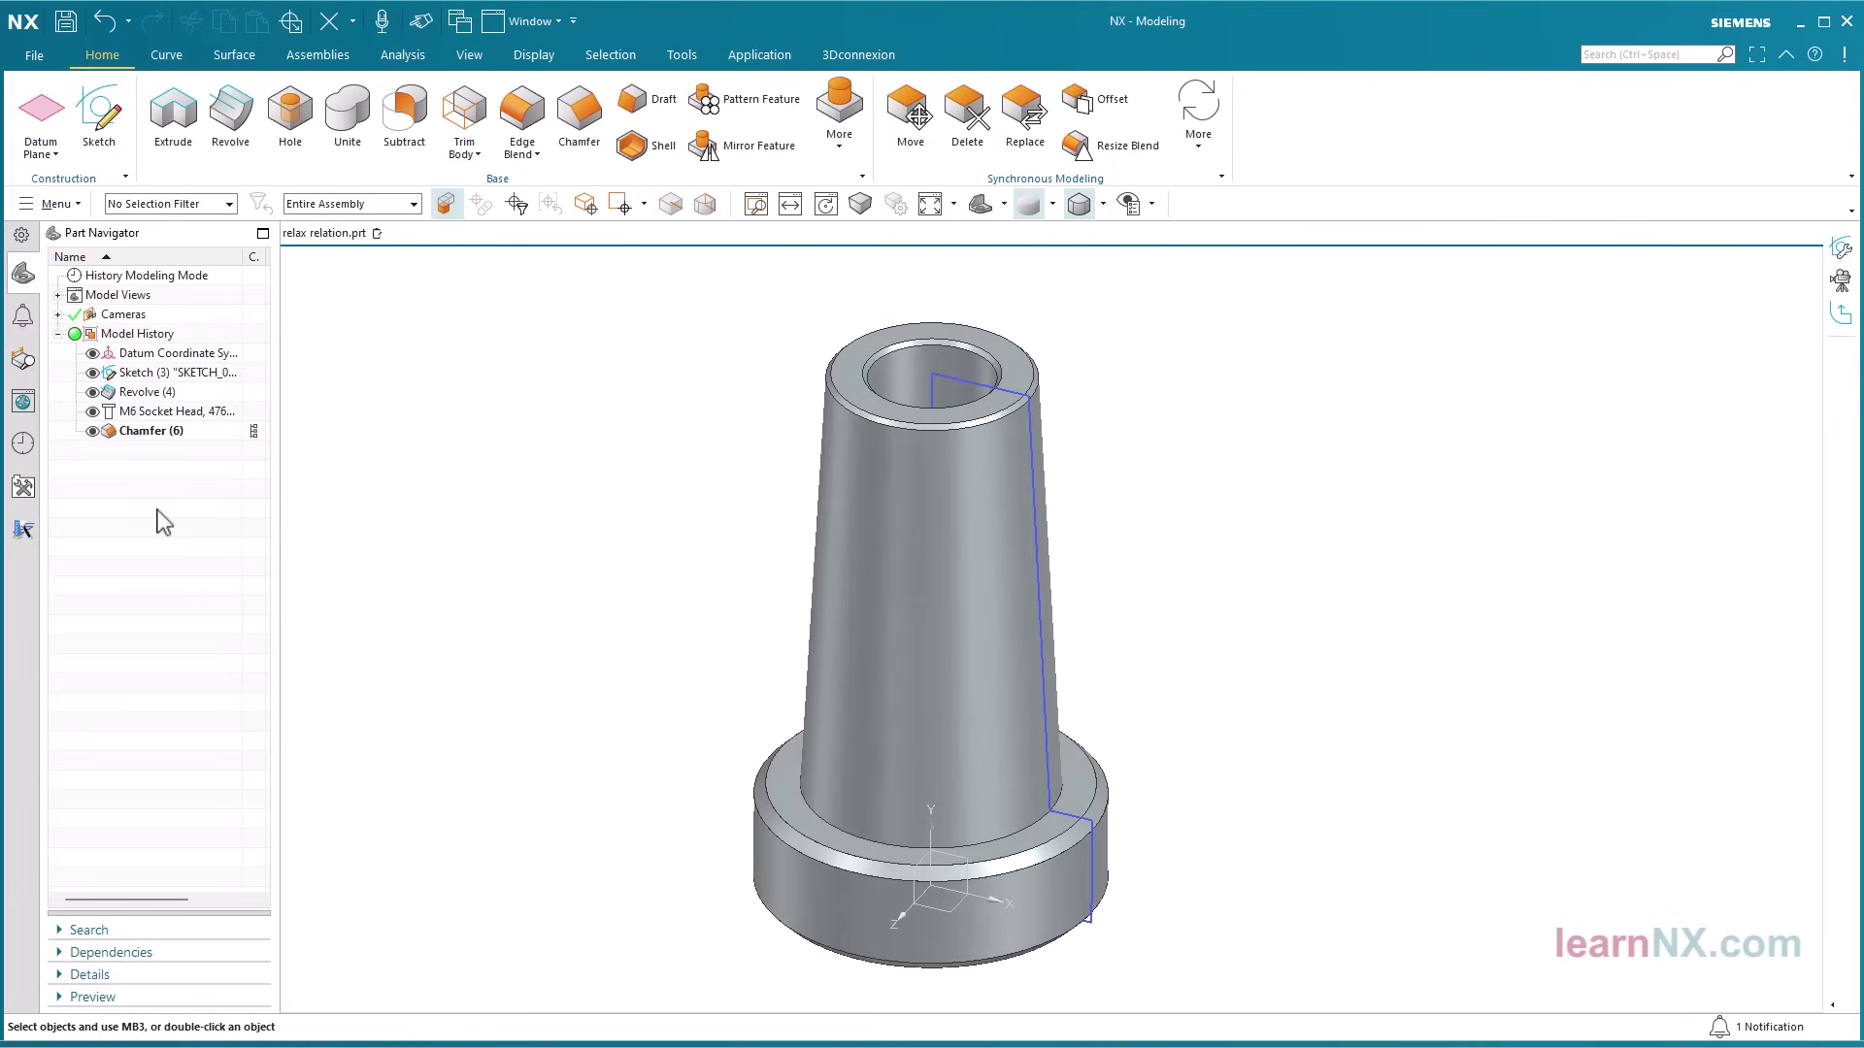